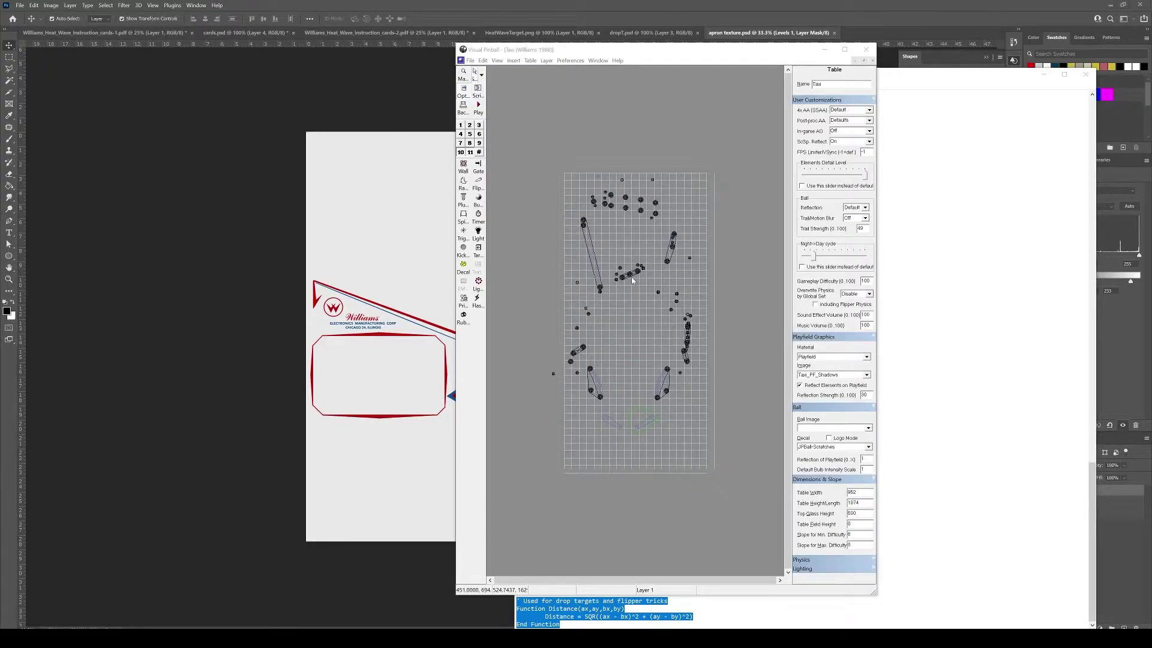
Show the table's first layer and examine the table's physics, playfield and slope settings
{"action": "left_click", "coordinate": [463, 158]}
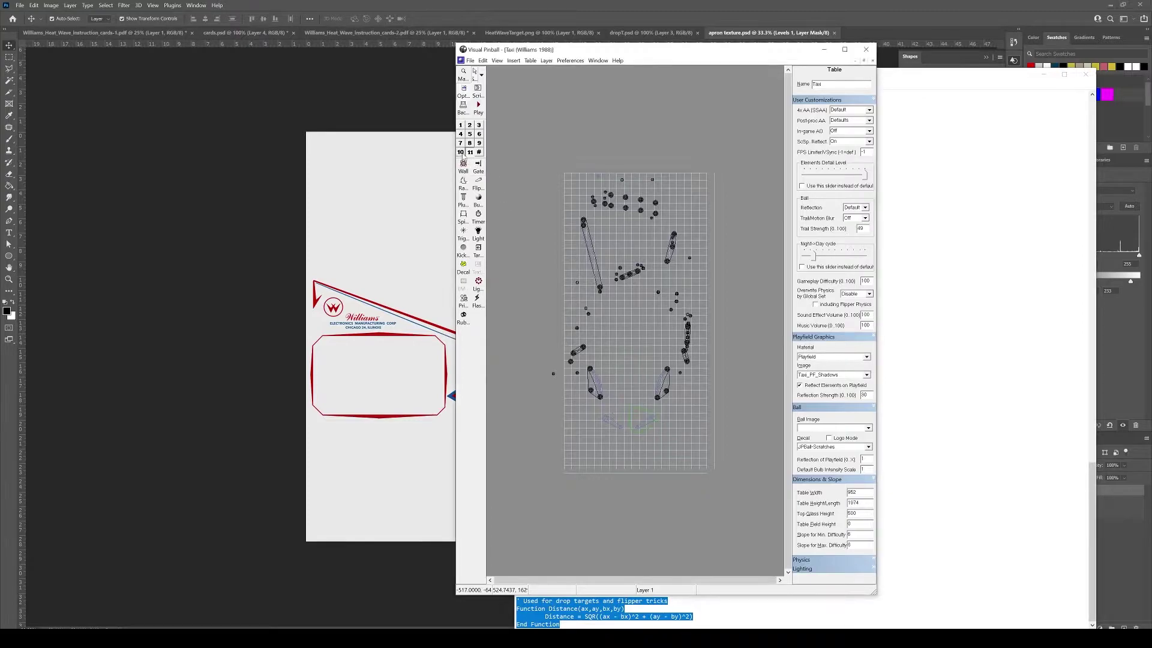
{"action": "left_click", "coordinate": [471, 134]}
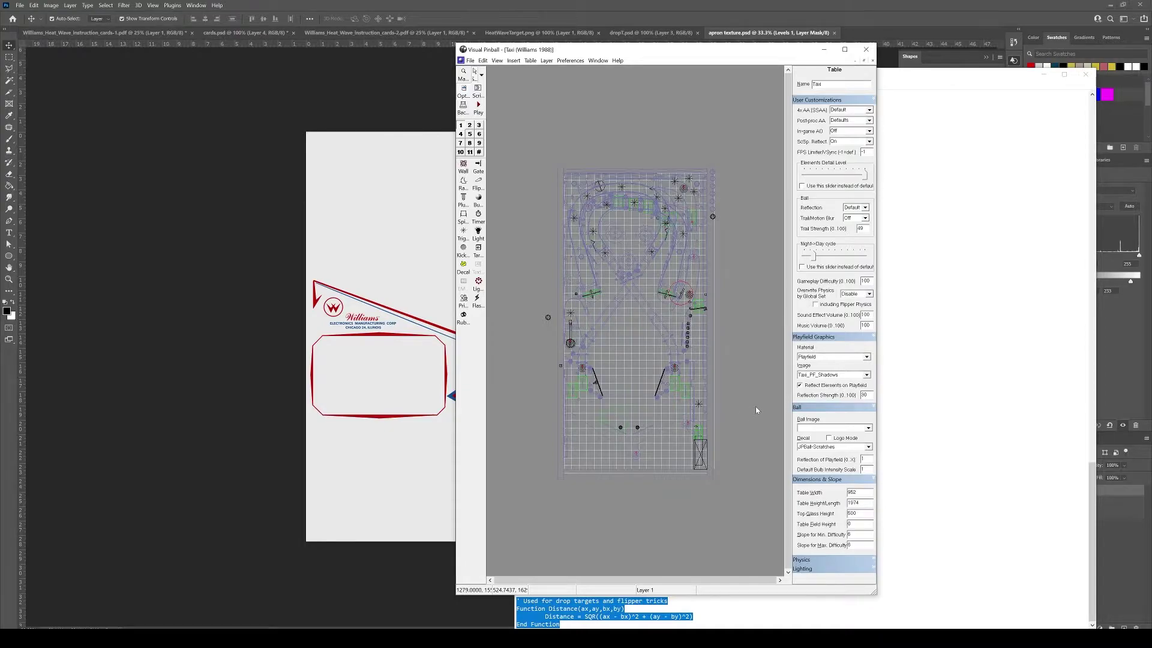
{"action": "left_click", "coordinate": [806, 561]}
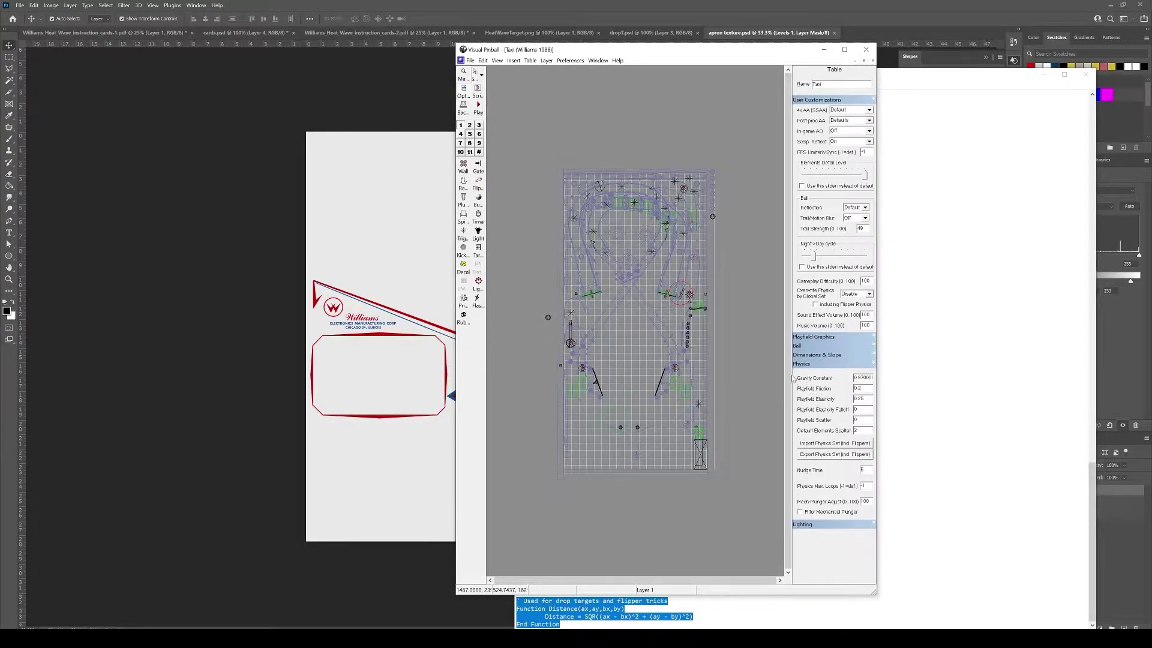
{"action": "left_click", "coordinate": [764, 376]}
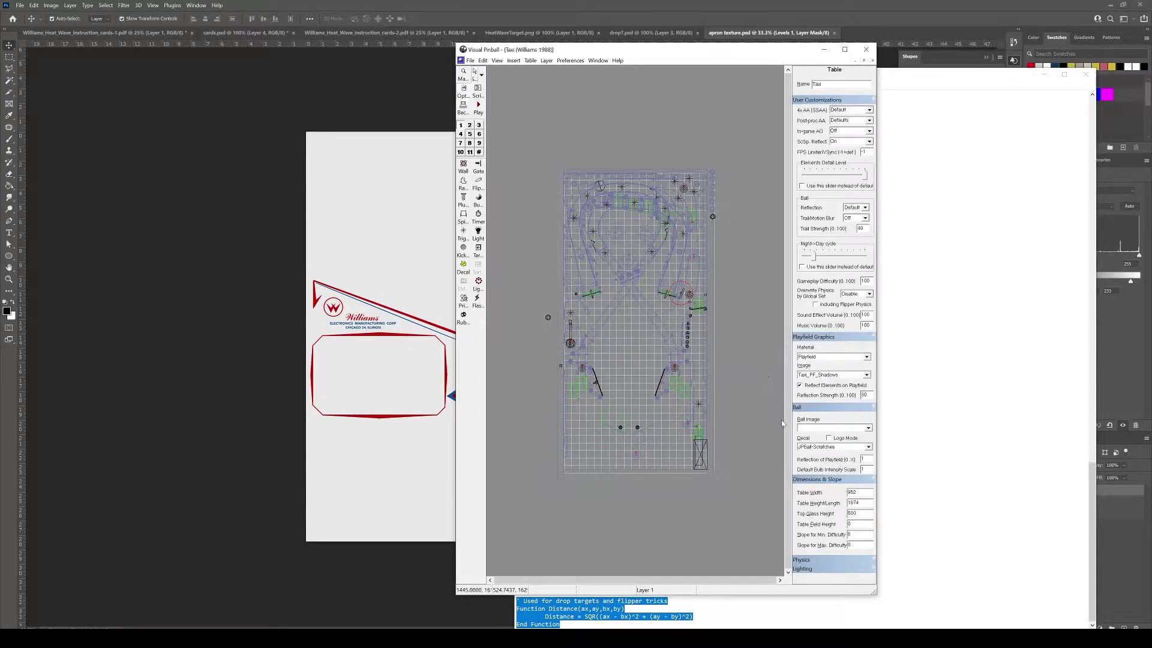
{"action": "left_click", "coordinate": [850, 544]}
Select the three drop targets mid-playfield and the bank of three near the playfield's right side
{"action": "scroll", "coordinate": [626, 382], "scroll_direction": "up", "scroll_amount": 3}
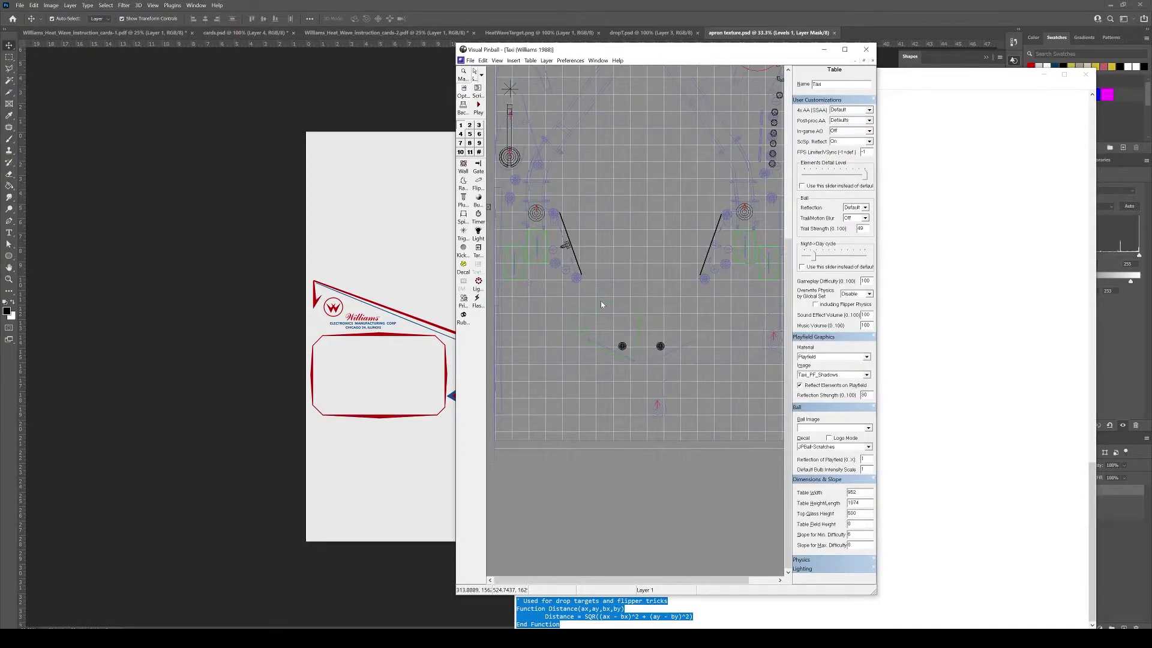
{"action": "scroll", "coordinate": [601, 302], "scroll_direction": "up", "scroll_amount": 3}
{"action": "scroll", "coordinate": [606, 334], "scroll_direction": "up", "scroll_amount": 1}
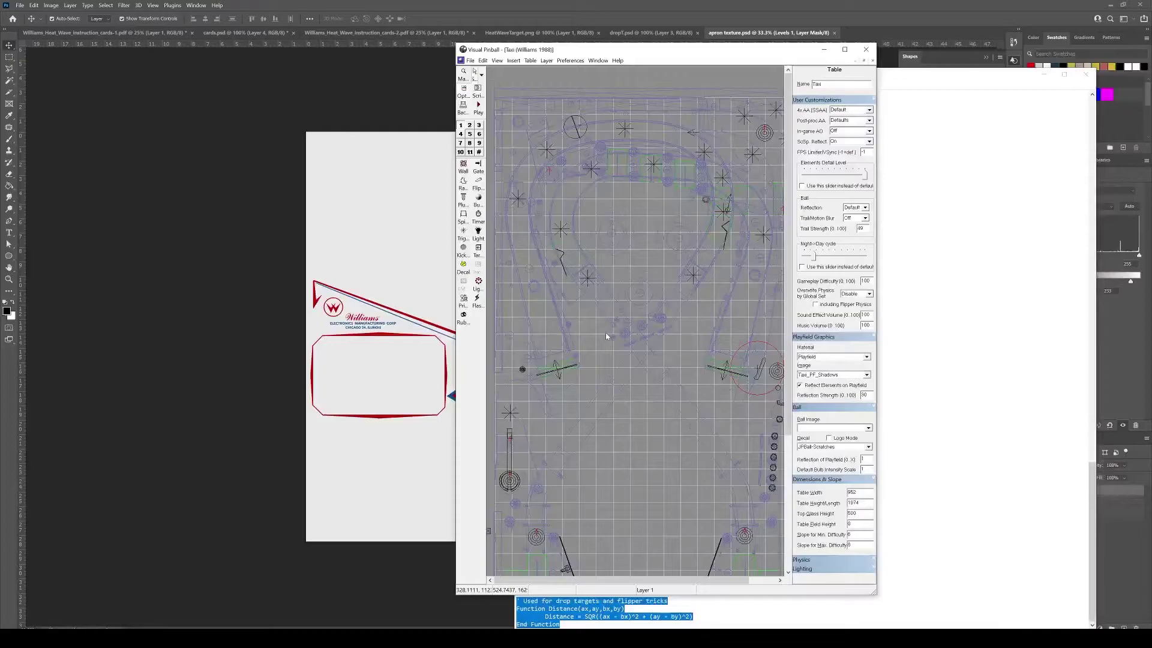
{"action": "scroll", "coordinate": [607, 339], "scroll_direction": "down", "scroll_amount": 3}
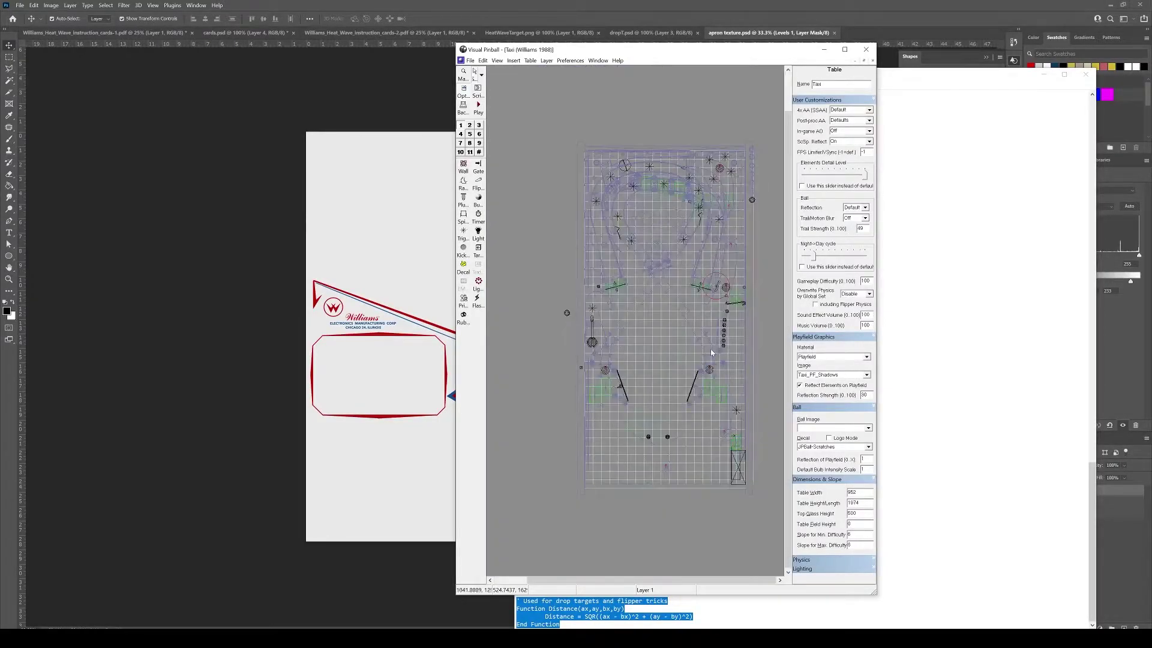
{"action": "scroll", "coordinate": [640, 390], "scroll_direction": "up", "scroll_amount": 2}
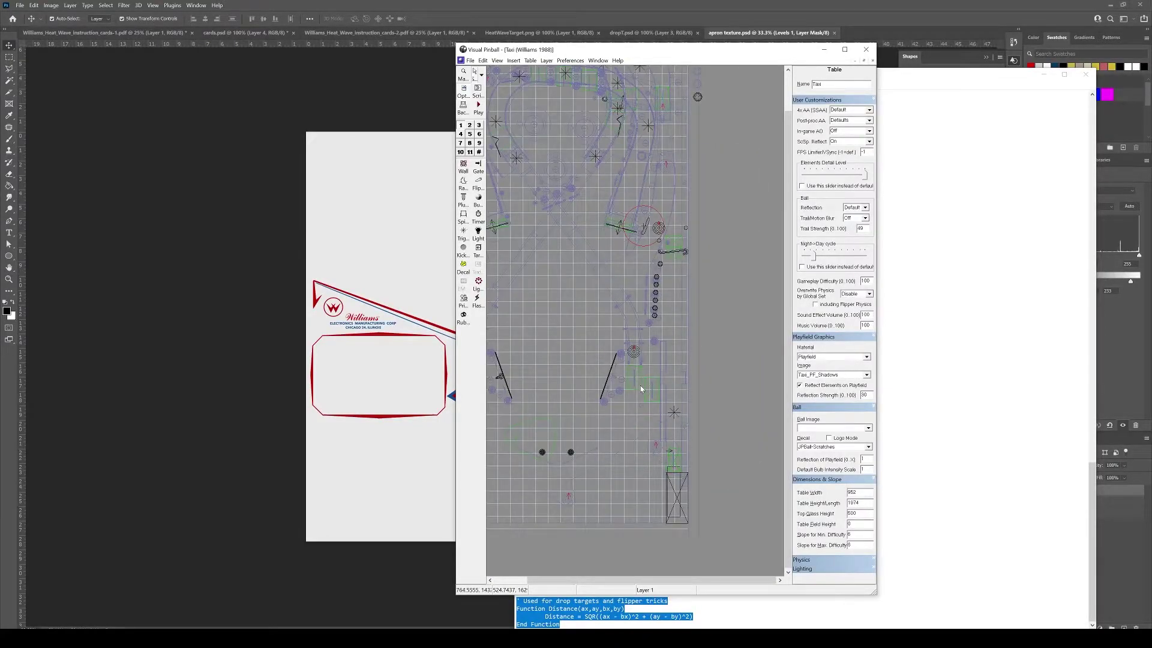
{"action": "scroll", "coordinate": [640, 390], "scroll_direction": "up", "scroll_amount": 1}
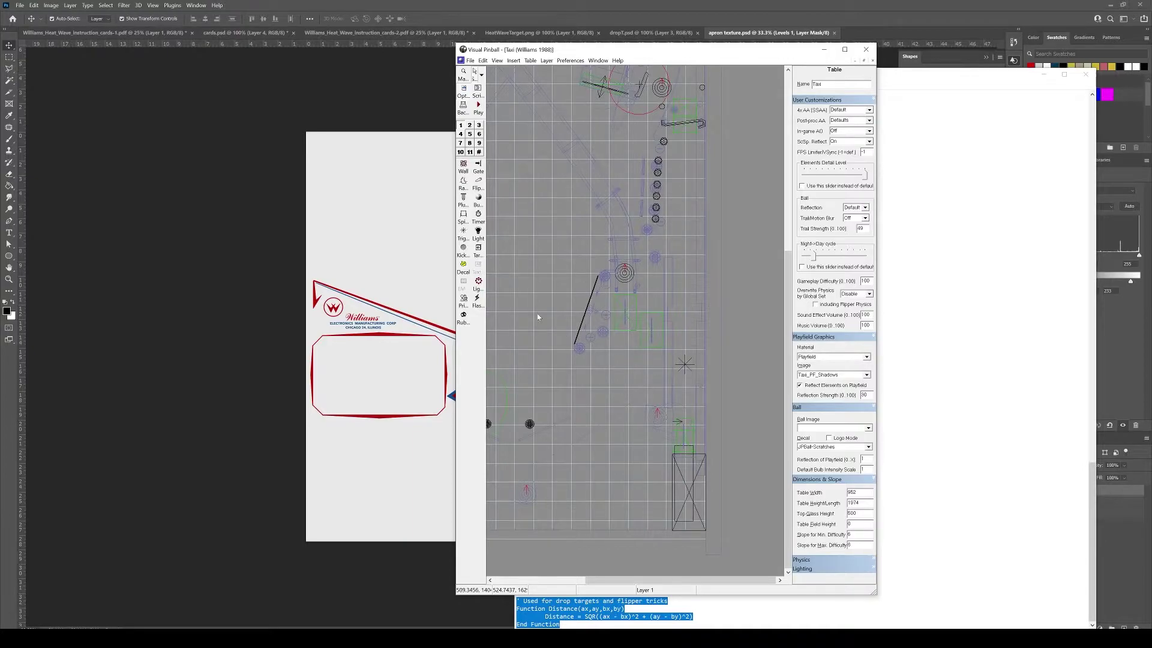
{"action": "scroll", "coordinate": [560, 247], "scroll_direction": "up", "scroll_amount": 3}
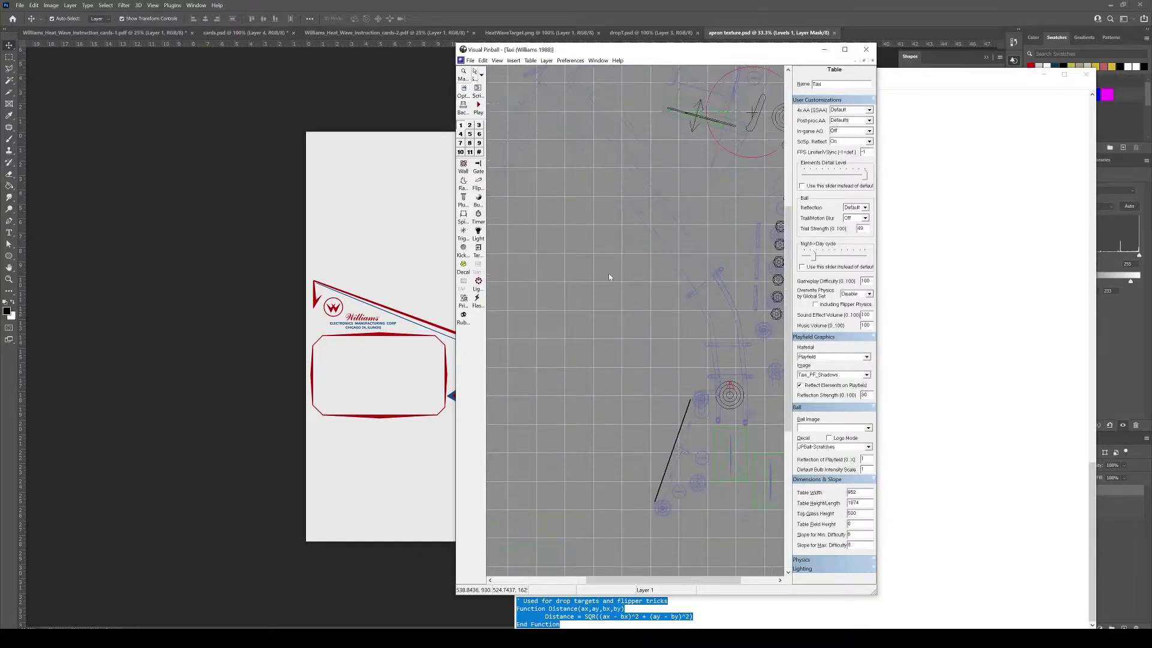
{"action": "left_click", "coordinate": [526, 221]}
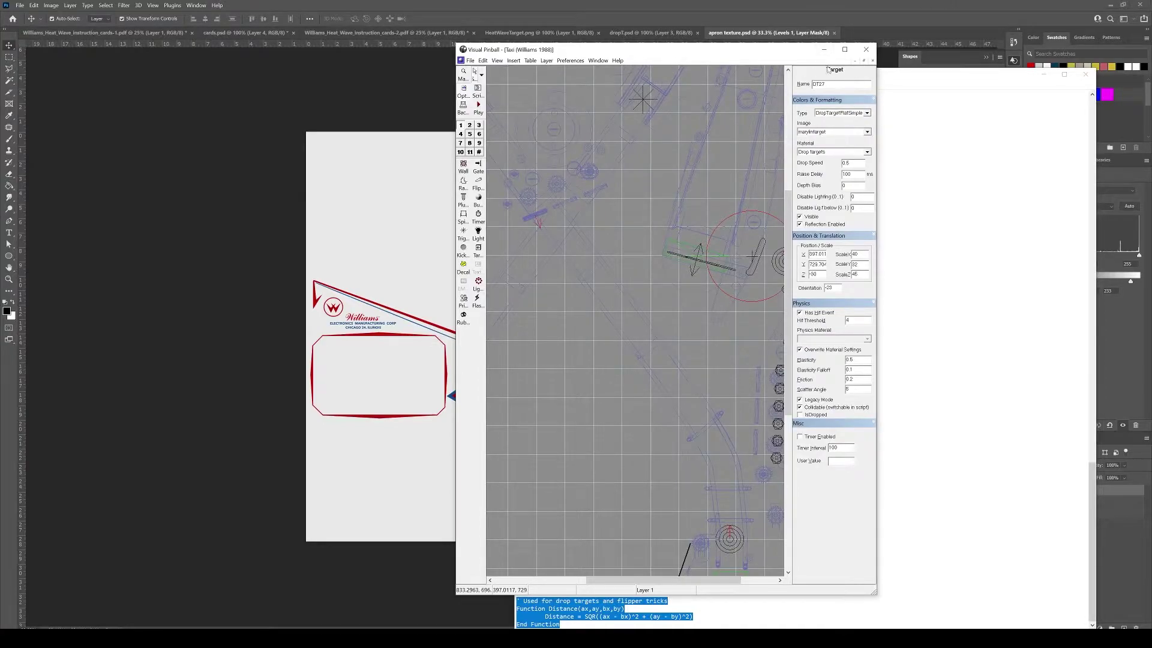
{"action": "left_click", "coordinate": [605, 187]}
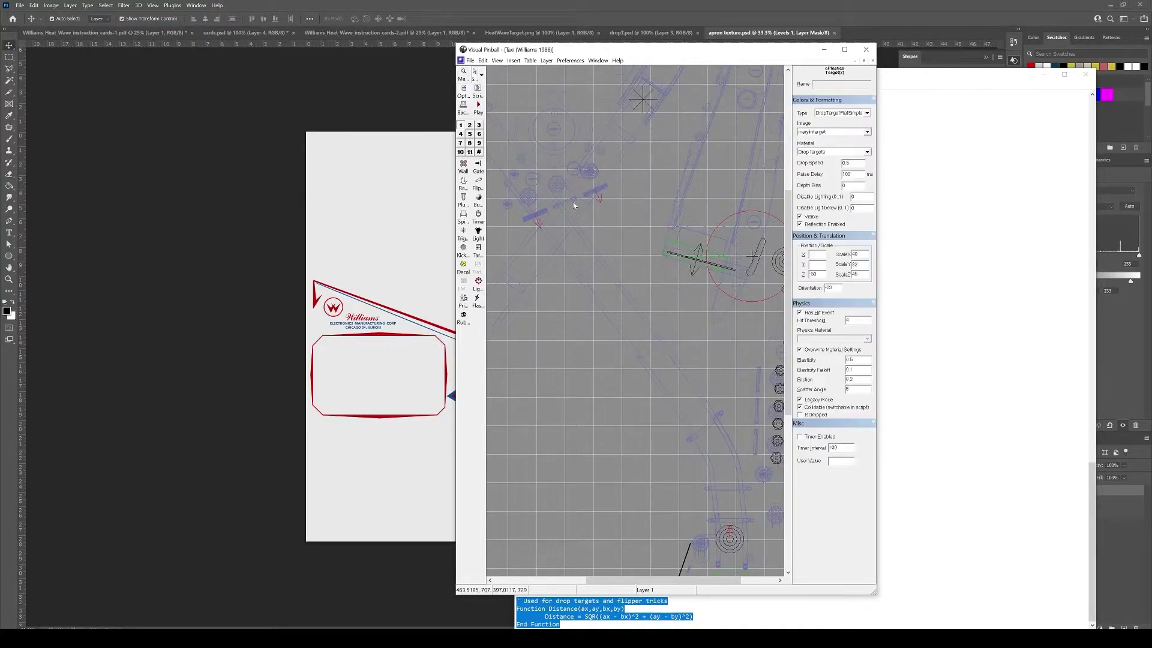
{"action": "left_click", "coordinate": [759, 381]}
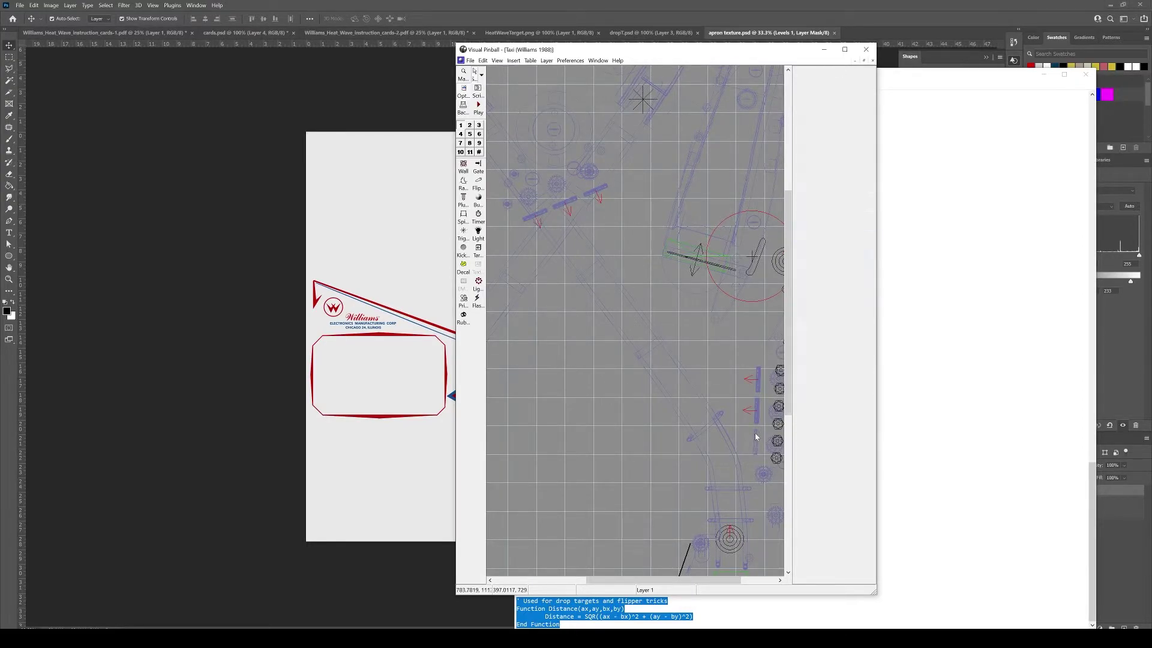
Turn off Overwrite Material Settings for the six drop targets, assign the zCol_DropTarget physics material and disable Legacy Mode
{"action": "left_click", "coordinate": [800, 312]}
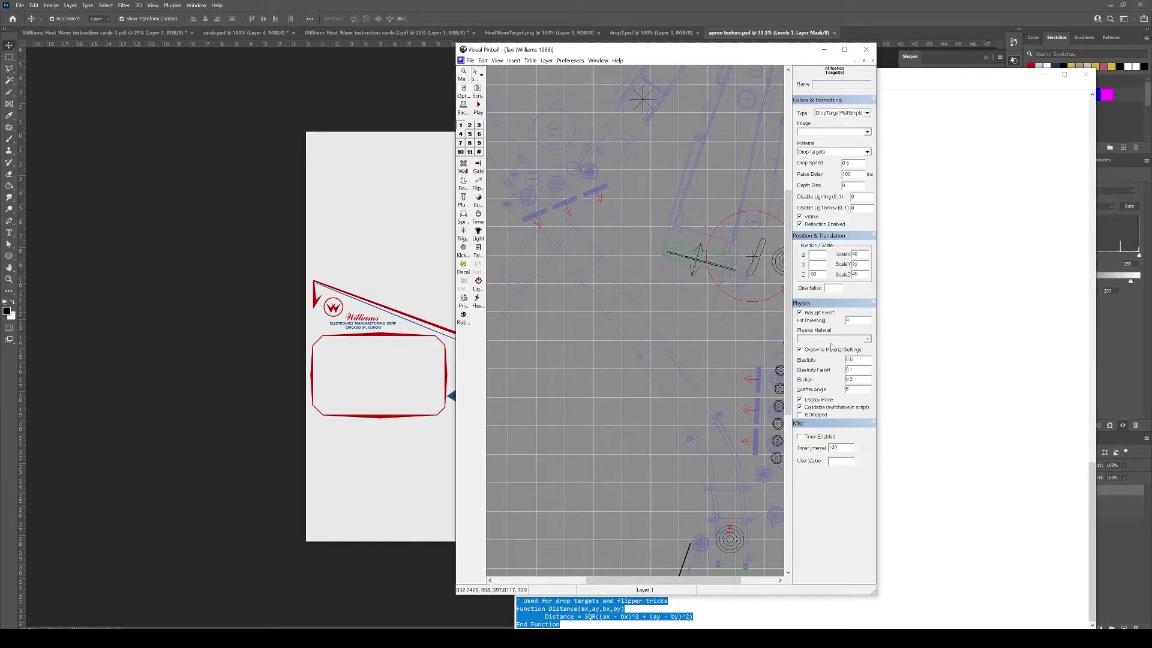
{"action": "left_click", "coordinate": [809, 351]}
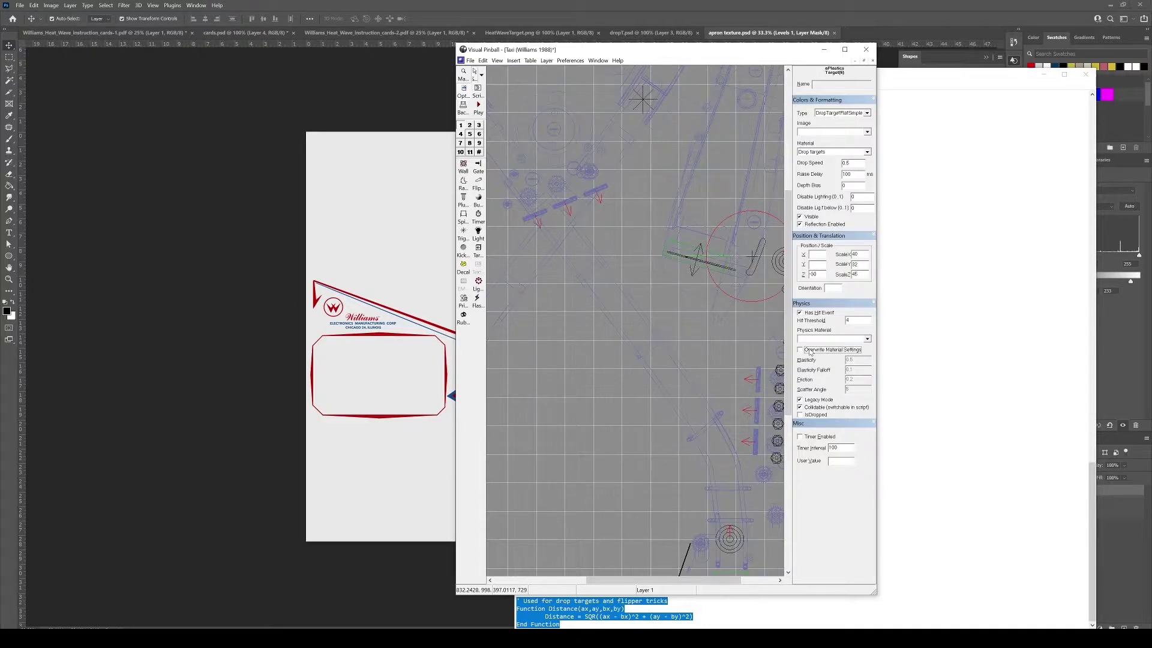
{"action": "left_click", "coordinate": [856, 341]}
{"action": "scroll", "coordinate": [853, 372], "scroll_direction": "down", "scroll_amount": 4}
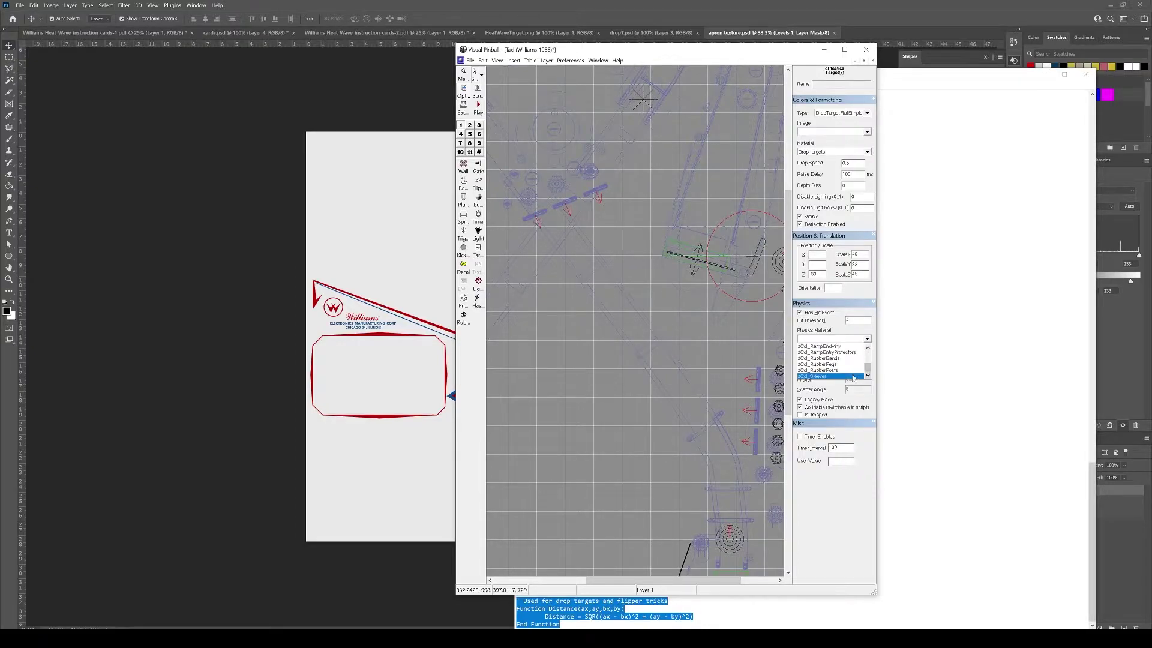
{"action": "scroll", "coordinate": [853, 378], "scroll_direction": "up", "scroll_amount": 4}
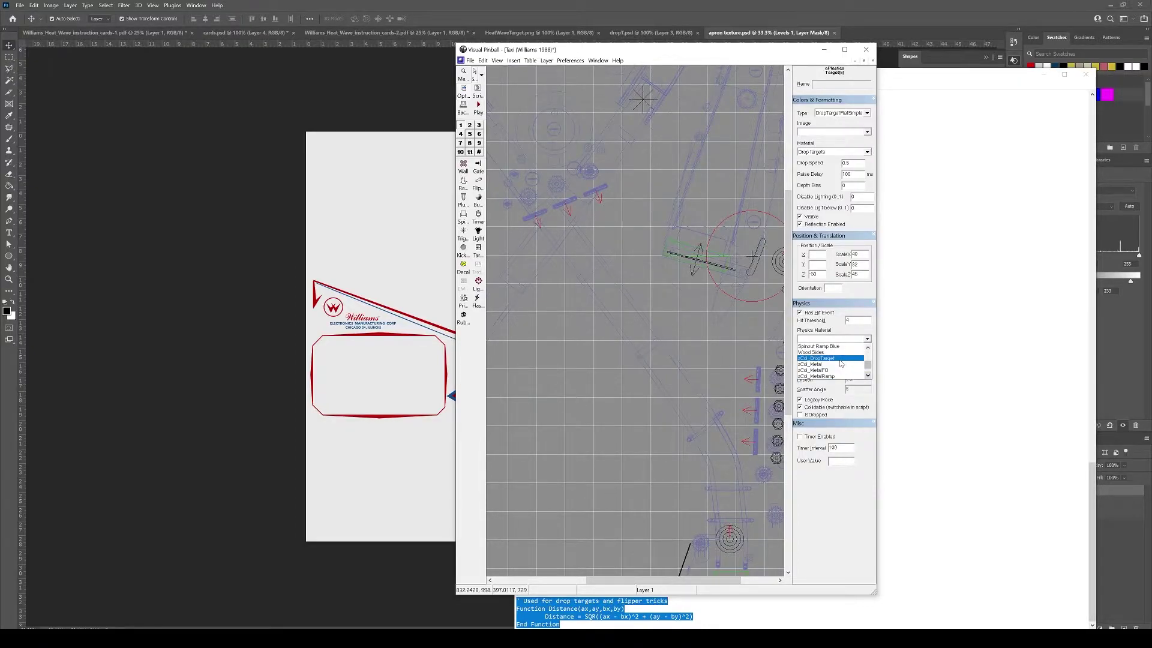
{"action": "left_click", "coordinate": [841, 359]}
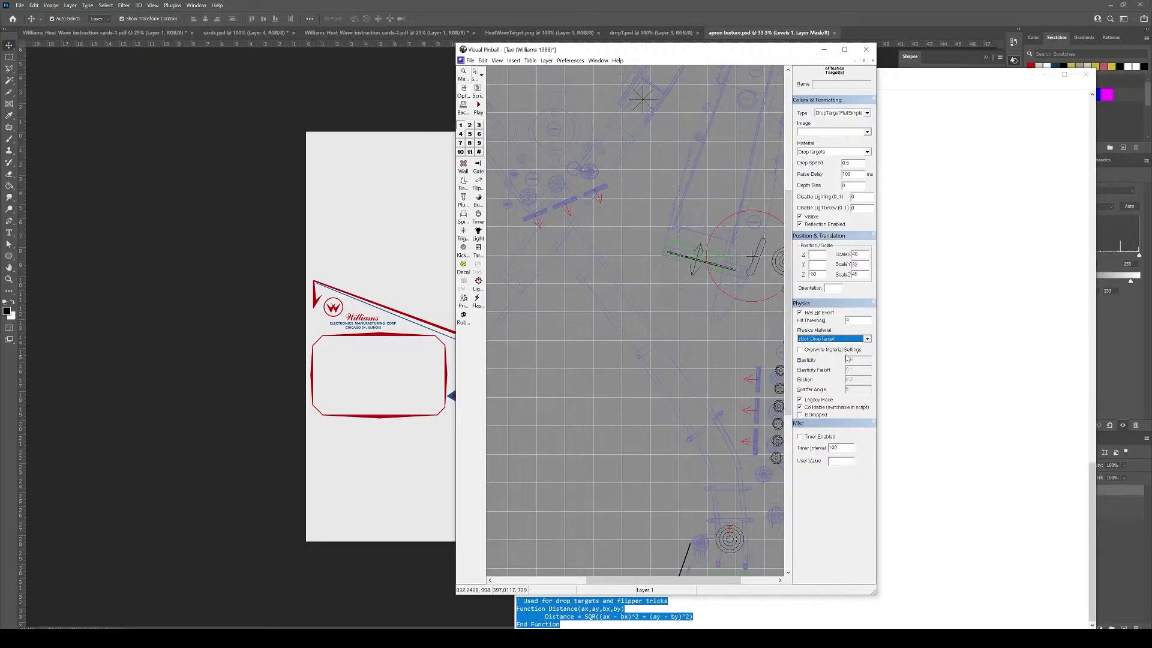
{"action": "left_click", "coordinate": [819, 400]}
{"action": "left_click", "coordinate": [854, 321]}
Look through the objects on the table's other layers one by one, including the curved upper wall, and return to Layer 1
{"action": "scroll", "coordinate": [588, 298], "scroll_direction": "down", "scroll_amount": 5}
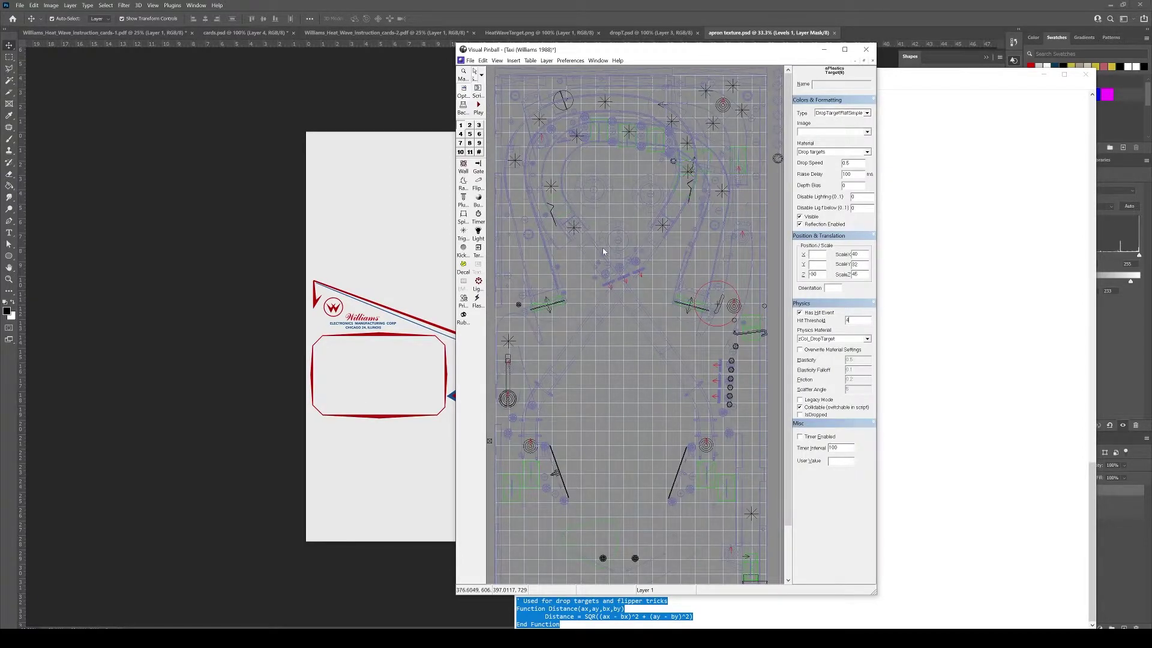
{"action": "left_click", "coordinate": [462, 125]}
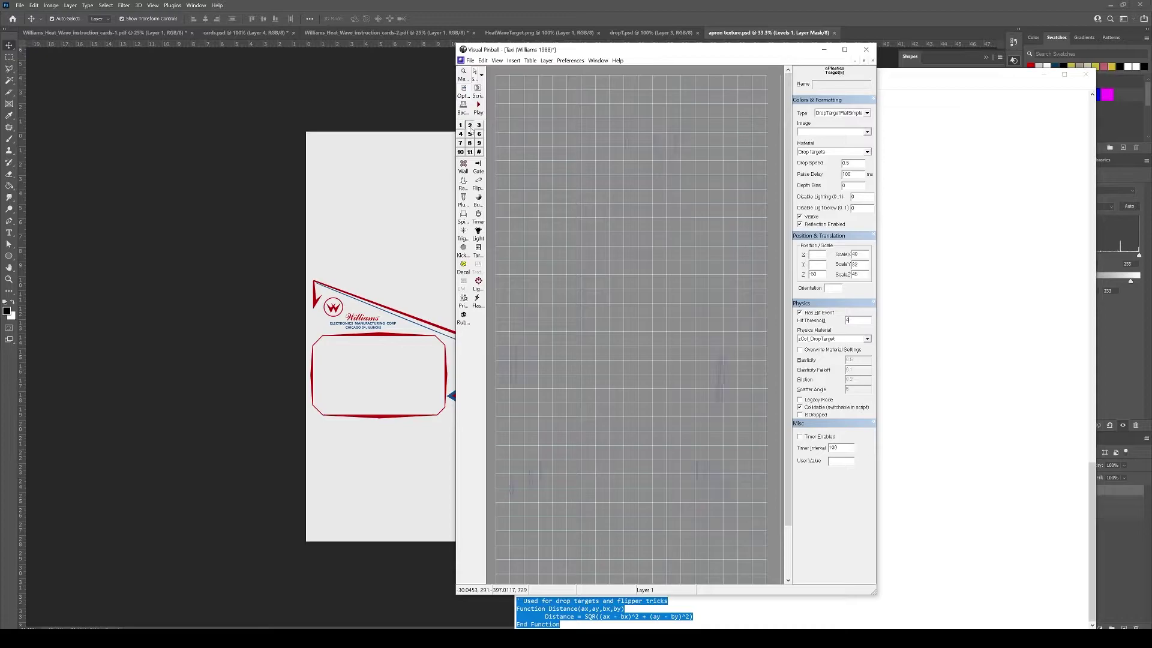
{"action": "left_click", "coordinate": [673, 108]}
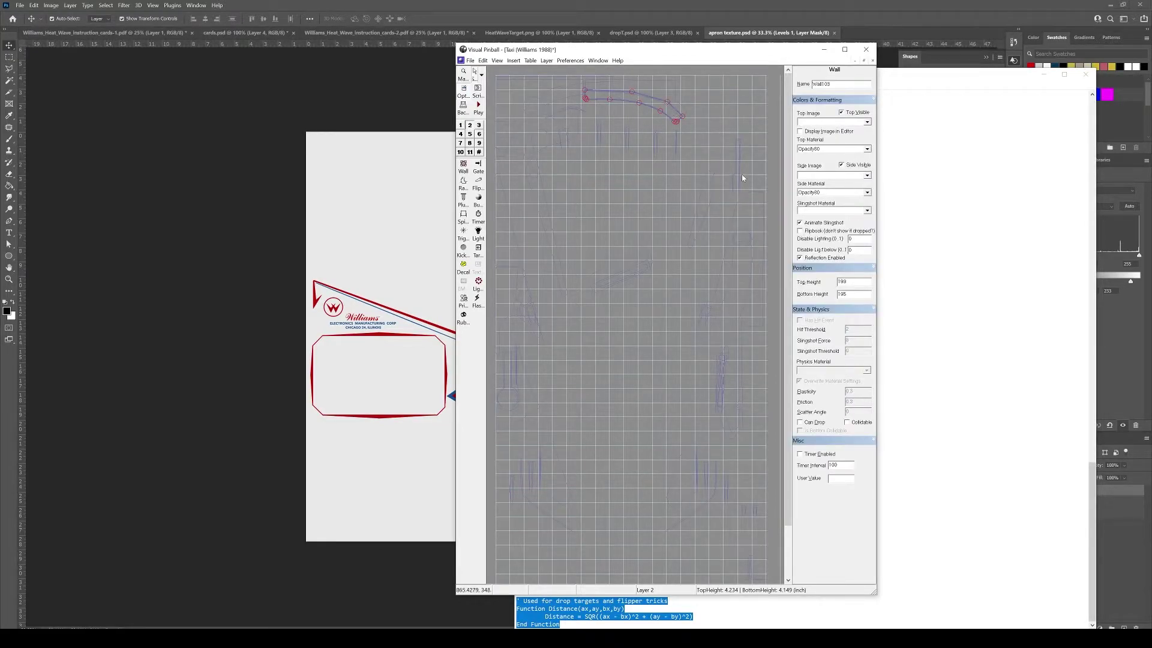
{"action": "left_click", "coordinate": [470, 126]}
{"action": "left_click", "coordinate": [471, 127]}
{"action": "left_click", "coordinate": [471, 126]}
{"action": "left_click", "coordinate": [480, 126]}
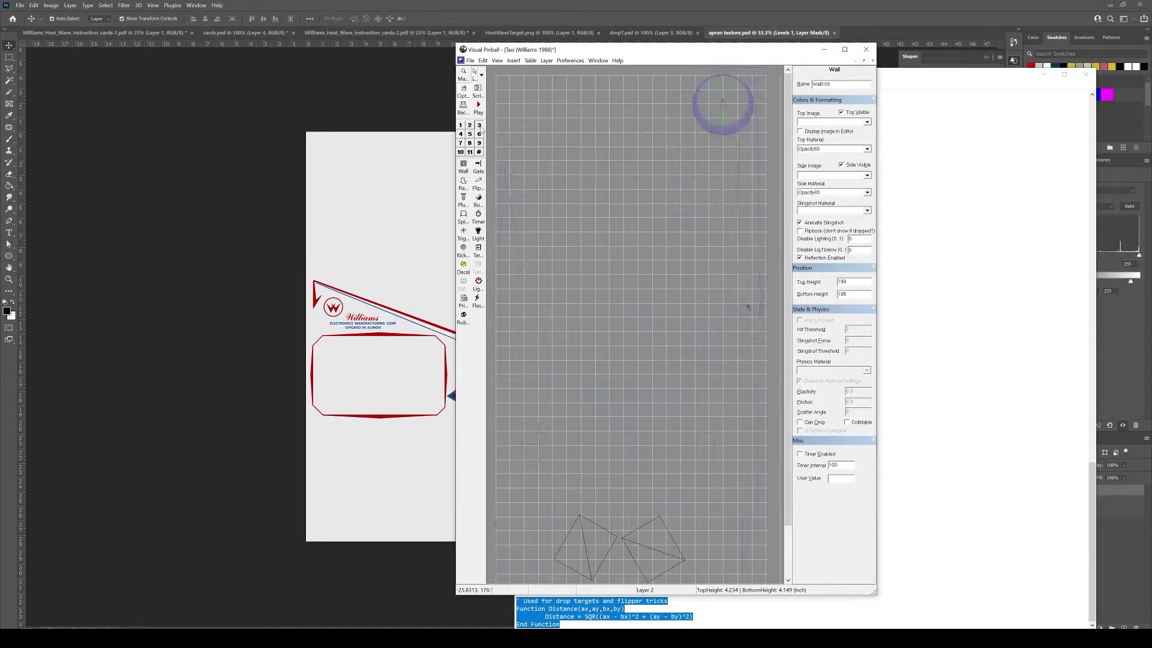
{"action": "left_click", "coordinate": [480, 126]}
{"action": "left_click", "coordinate": [461, 134]}
{"action": "left_click", "coordinate": [461, 134]}
{"action": "left_click", "coordinate": [470, 136]}
{"action": "left_click", "coordinate": [478, 136]}
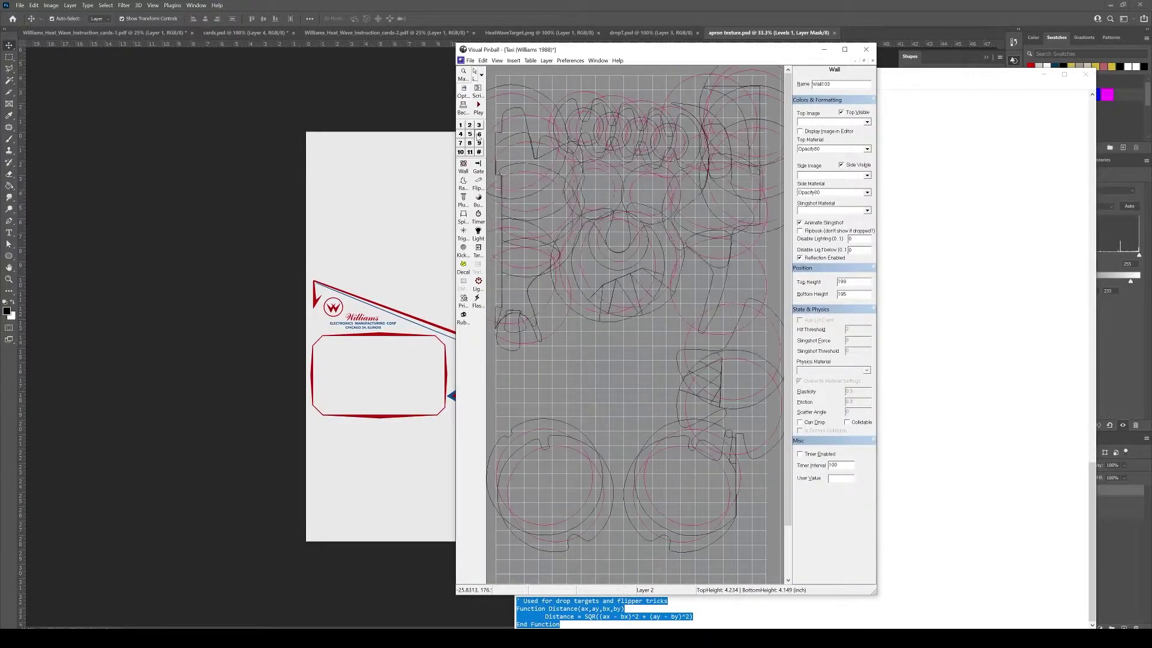
{"action": "left_click", "coordinate": [479, 136]}
{"action": "left_click", "coordinate": [470, 143]}
{"action": "left_click", "coordinate": [471, 144]}
{"action": "left_click", "coordinate": [471, 143]}
{"action": "left_click", "coordinate": [471, 144]}
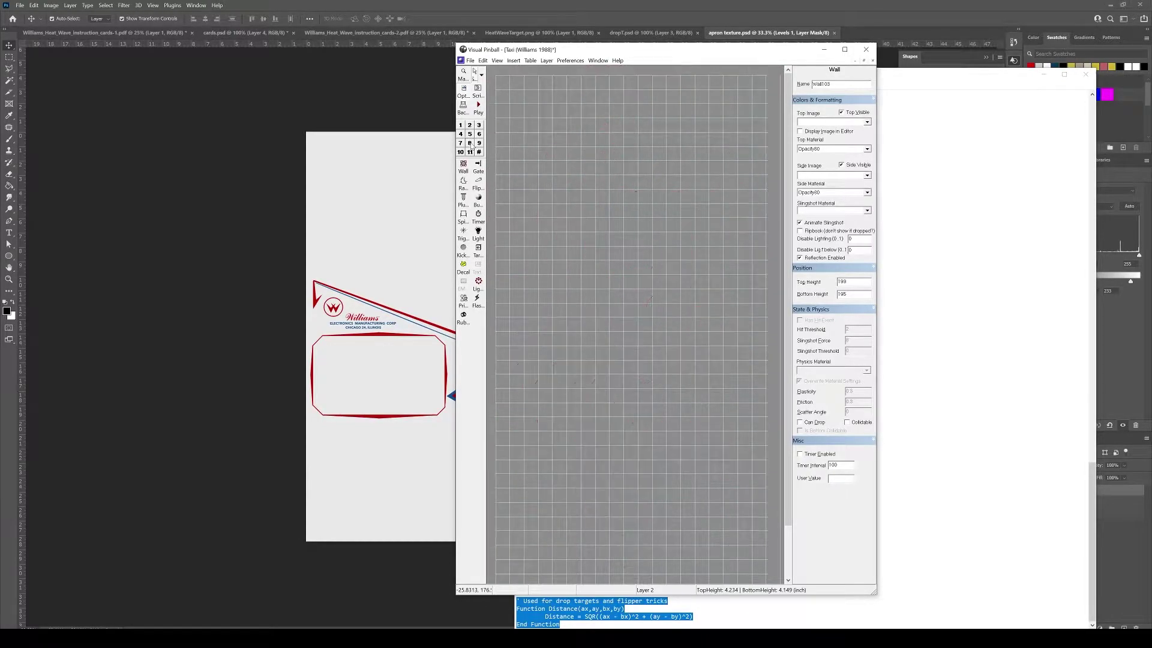
{"action": "left_click", "coordinate": [460, 125]}
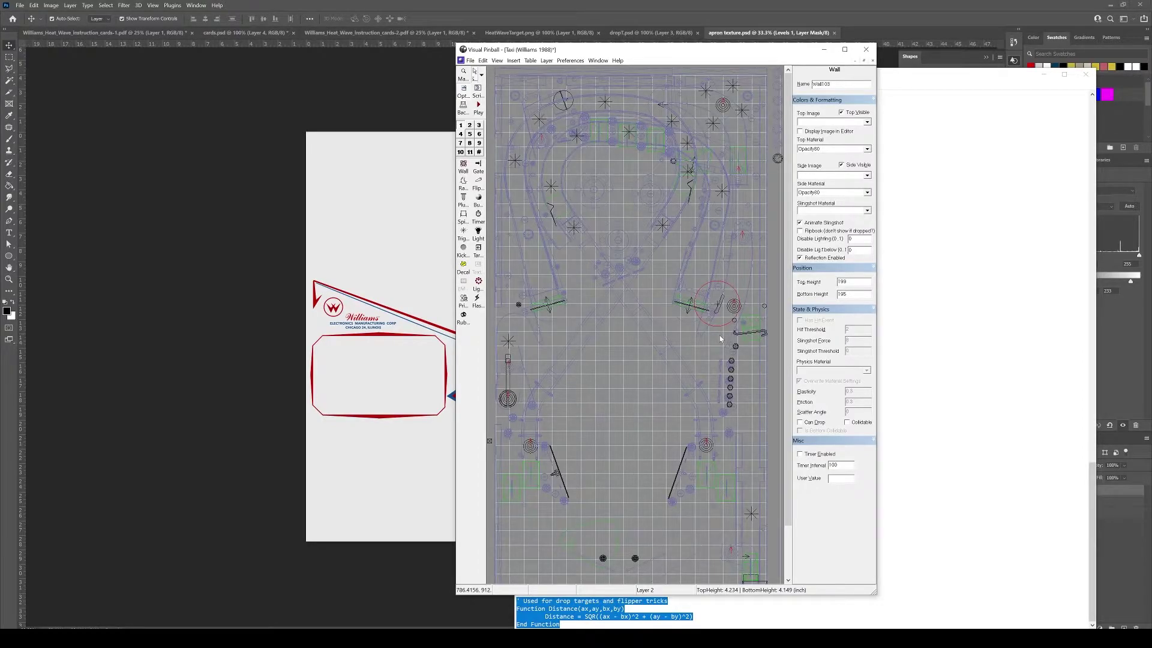
Turn off Overwrite Material Settings for the metal wall beside the lower plunger lane and assign the zCol_MetalPO physics material
{"action": "scroll", "coordinate": [718, 335], "scroll_direction": "up", "scroll_amount": 3}
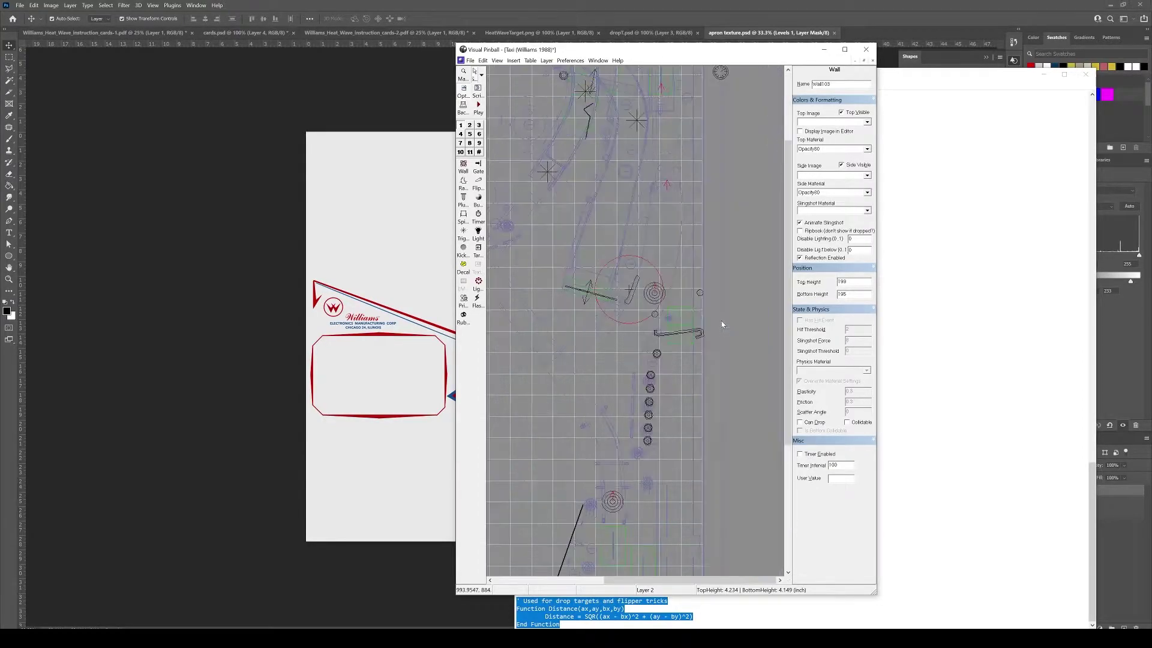
{"action": "scroll", "coordinate": [648, 297], "scroll_direction": "down", "scroll_amount": 5}
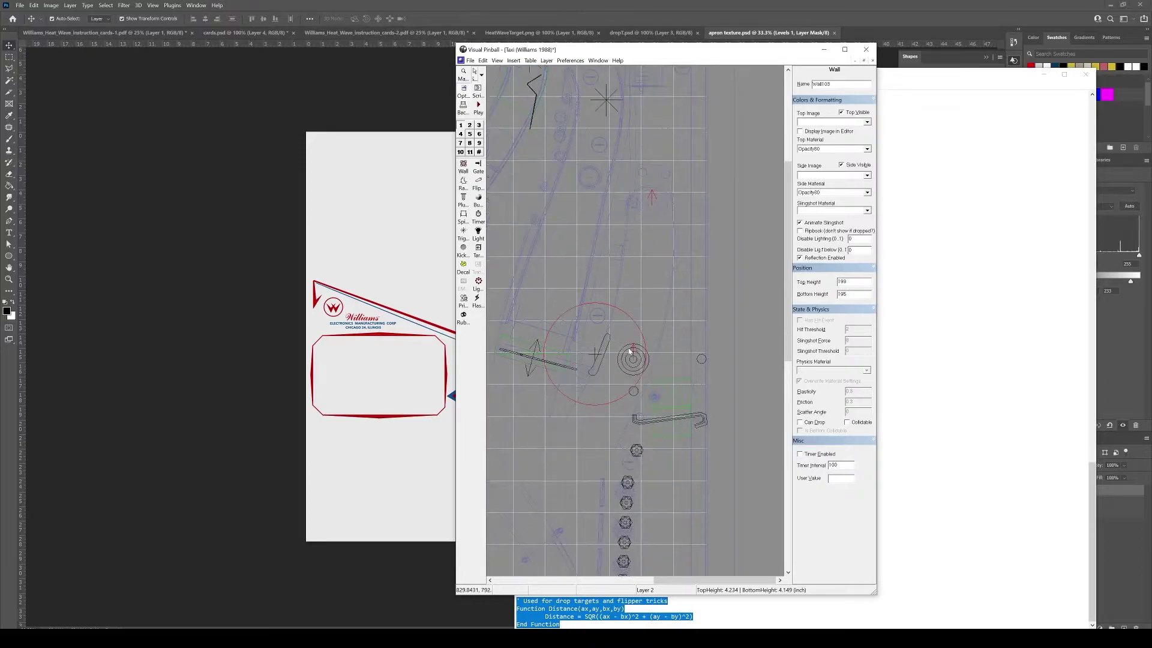
{"action": "scroll", "coordinate": [615, 406], "scroll_direction": "down", "scroll_amount": 10}
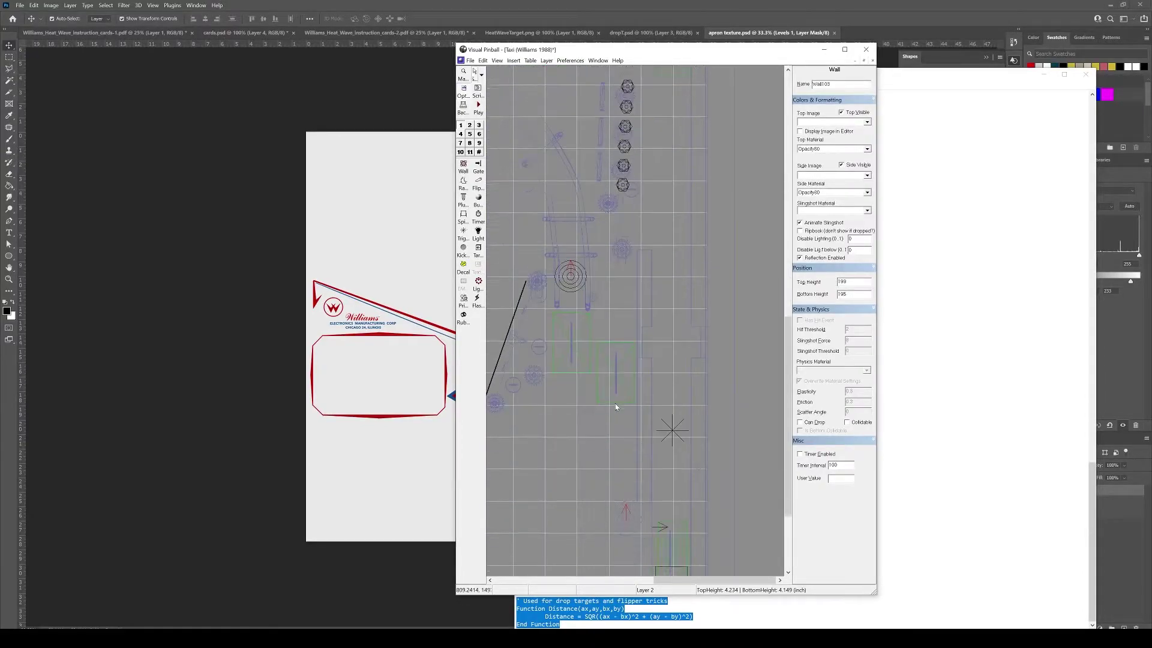
{"action": "scroll", "coordinate": [600, 341], "scroll_direction": "up", "scroll_amount": 1}
{"action": "scroll", "coordinate": [599, 341], "scroll_direction": "down", "scroll_amount": 1}
{"action": "left_click", "coordinate": [617, 481]}
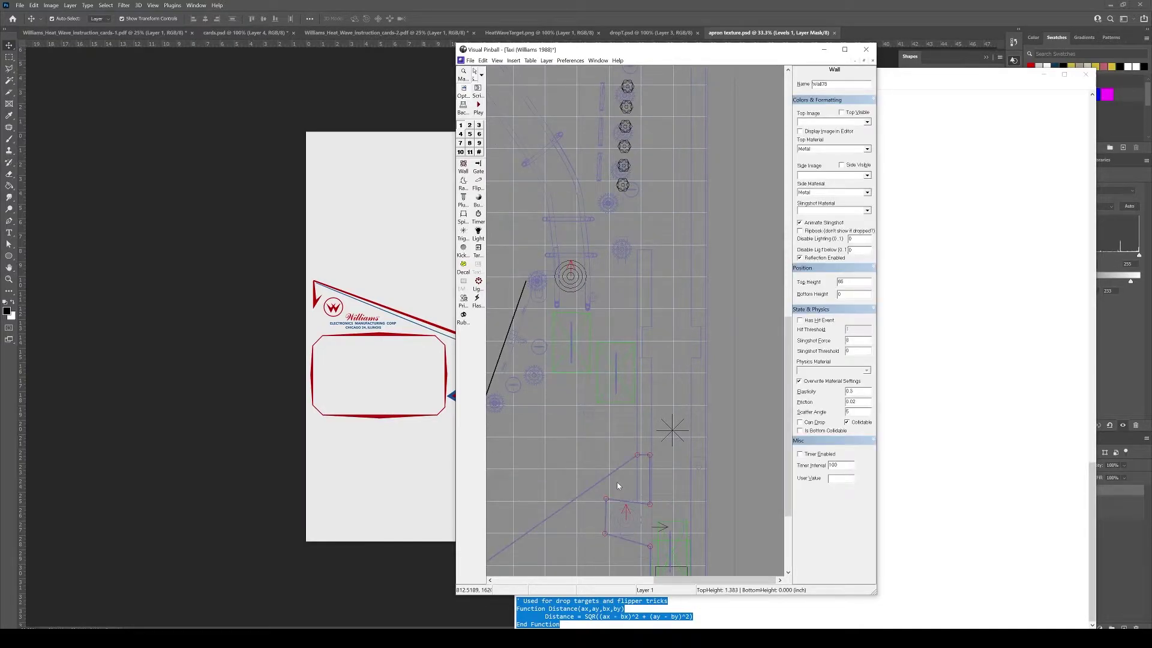
{"action": "left_click", "coordinate": [819, 381]}
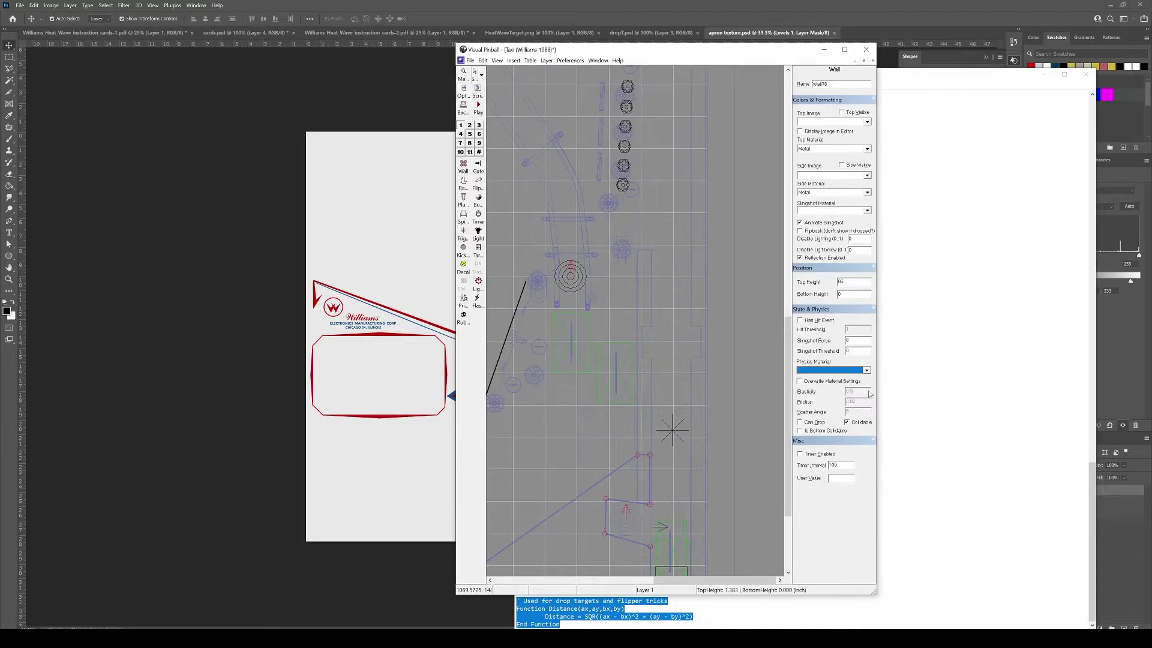
{"action": "left_click", "coordinate": [867, 370]}
{"action": "scroll", "coordinate": [849, 399], "scroll_direction": "down", "scroll_amount": 3}
{"action": "scroll", "coordinate": [846, 397], "scroll_direction": "up", "scroll_amount": 3}
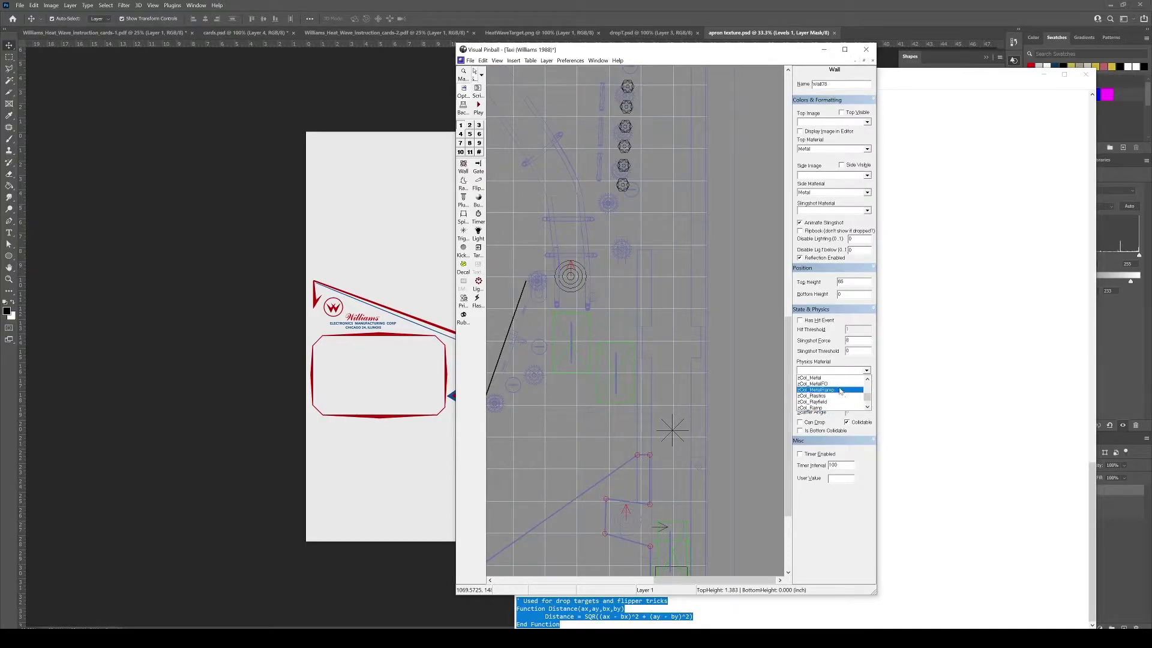
{"action": "left_click", "coordinate": [837, 384]}
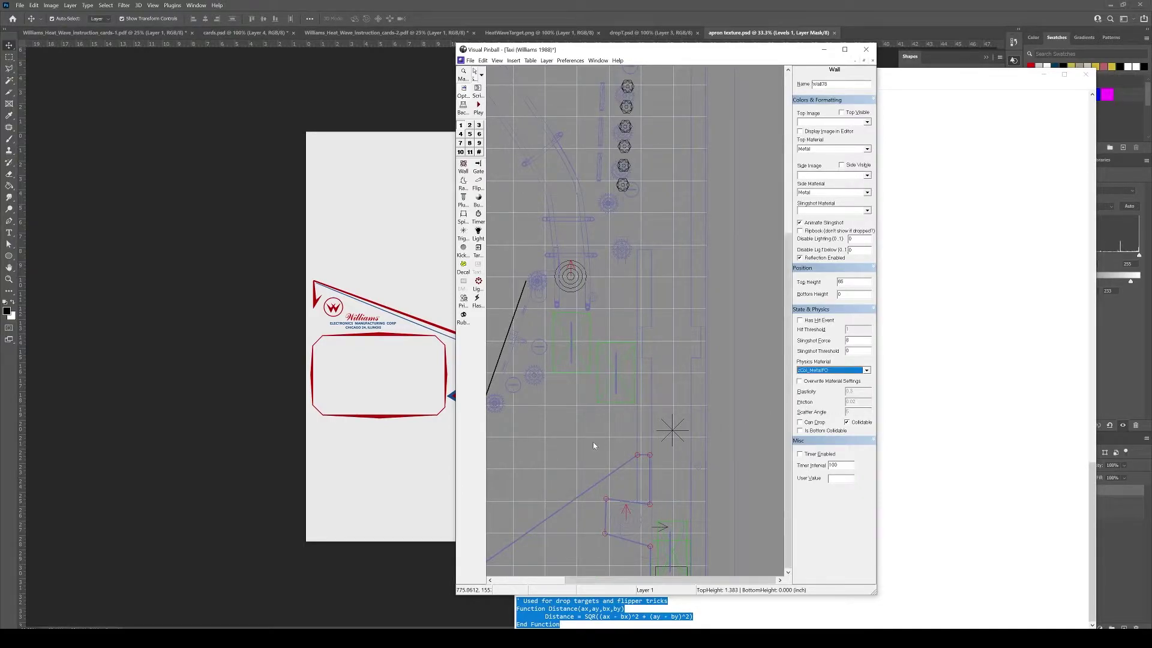
Examine the Metals2, Metals_Medium and Metals_Thin collections in the table's Collection Manager, then close it
{"action": "scroll", "coordinate": [593, 444], "scroll_direction": "down", "scroll_amount": 2}
{"action": "left_click", "coordinate": [543, 237]}
{"action": "left_click", "coordinate": [529, 60]}
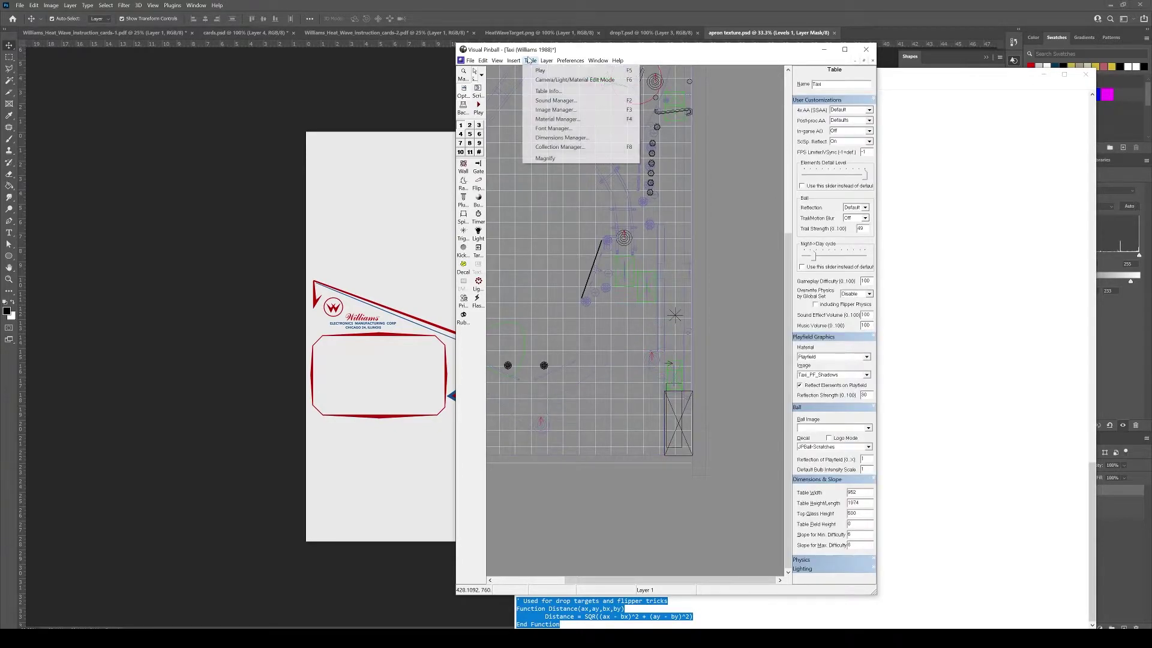
{"action": "left_click", "coordinate": [560, 147]}
{"action": "left_click_drag", "start_coordinate": [342, 142], "coordinate": [697, 248]}
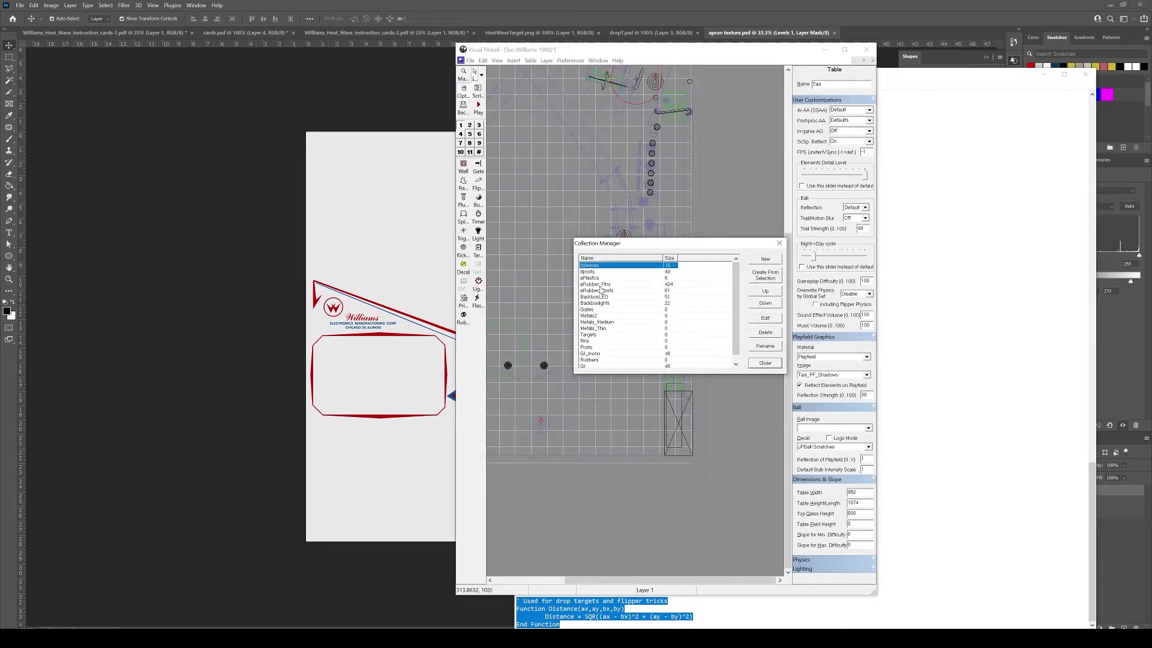
{"action": "left_click", "coordinate": [600, 316]}
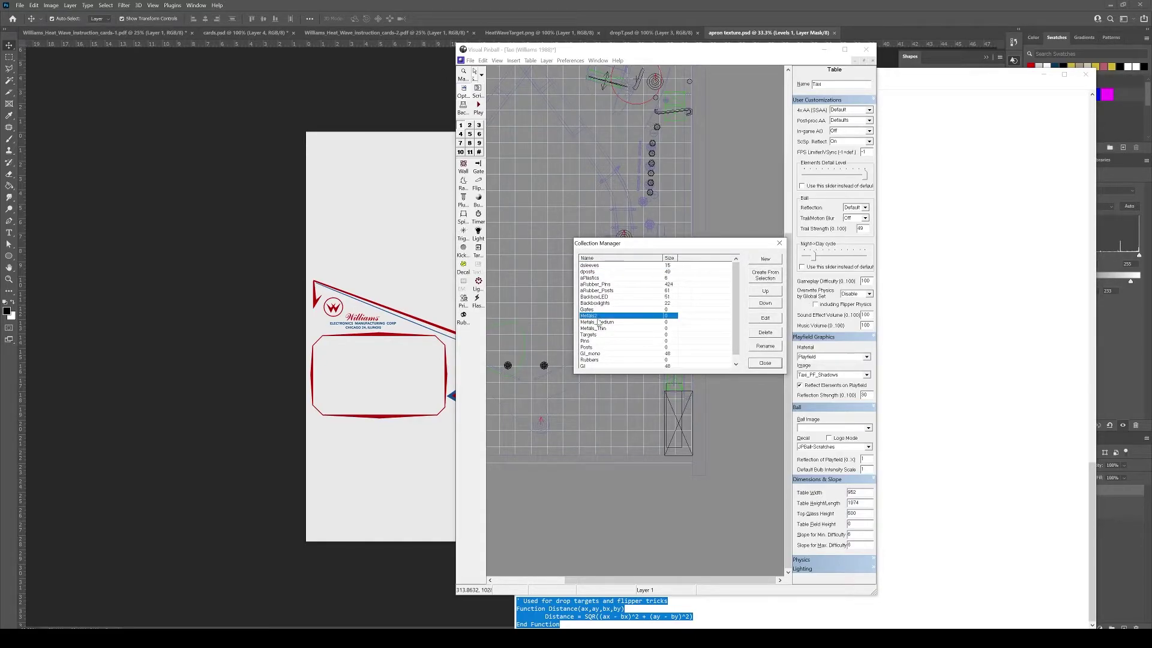
{"action": "left_click", "coordinate": [597, 323]}
{"action": "left_click", "coordinate": [598, 330]}
{"action": "scroll", "coordinate": [608, 336], "scroll_direction": "down", "scroll_amount": 1}
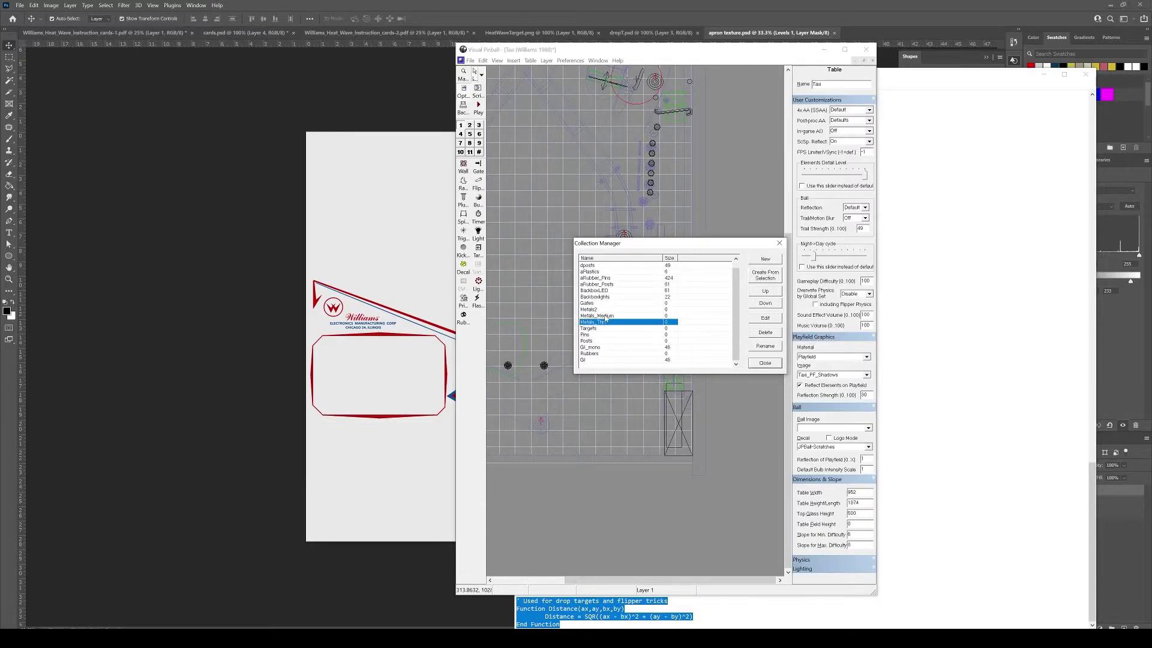
{"action": "left_click", "coordinate": [604, 316]}
{"action": "left_click", "coordinate": [605, 309]}
{"action": "left_click", "coordinate": [601, 317]}
{"action": "left_click", "coordinate": [600, 323]}
{"action": "scroll", "coordinate": [609, 322], "scroll_direction": "up", "scroll_amount": 1}
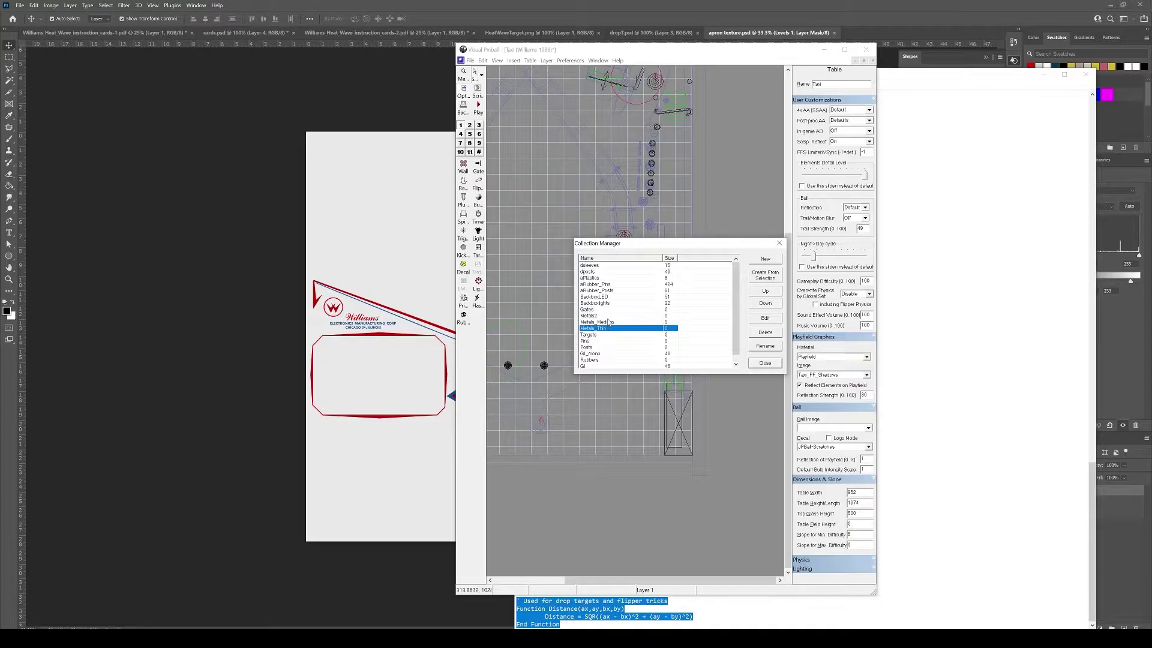
{"action": "left_click", "coordinate": [765, 364]}
On the curved metal wall above the right-hand posts, turn off Overwrite Material Settings, assign zCol_MetalPO and enable Has Hit Event
{"action": "scroll", "coordinate": [609, 372], "scroll_direction": "up", "scroll_amount": 2}
{"action": "scroll", "coordinate": [607, 371], "scroll_direction": "up", "scroll_amount": 2}
{"action": "scroll", "coordinate": [621, 327], "scroll_direction": "up", "scroll_amount": 3}
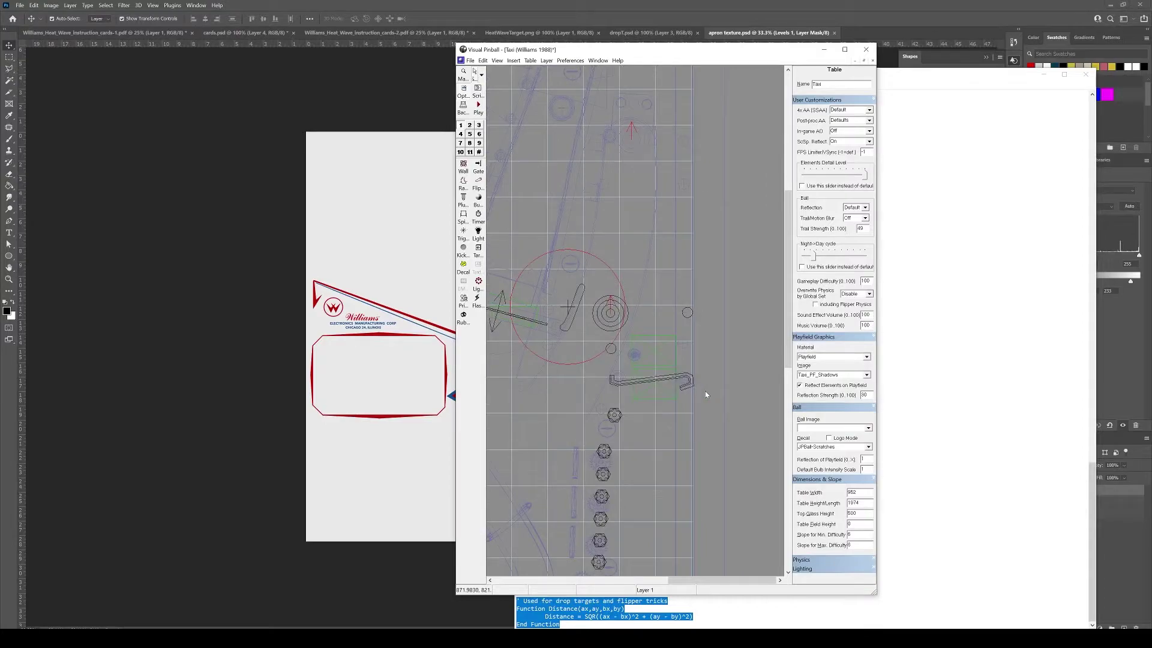
{"action": "left_click", "coordinate": [637, 308]}
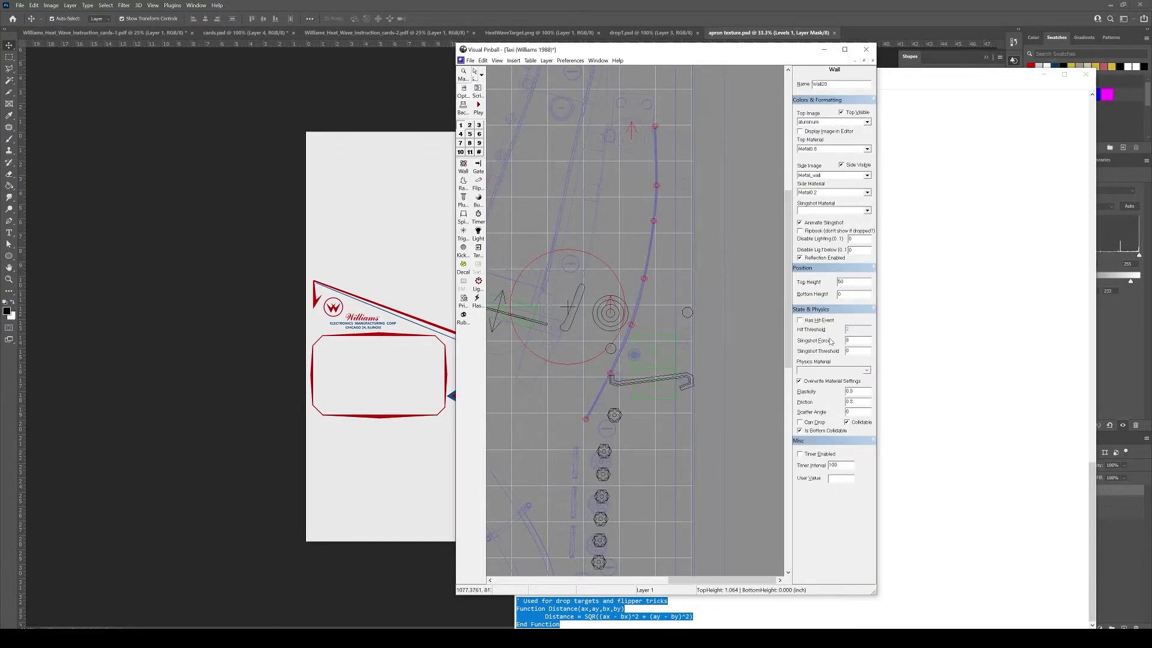
{"action": "left_click", "coordinate": [816, 381]}
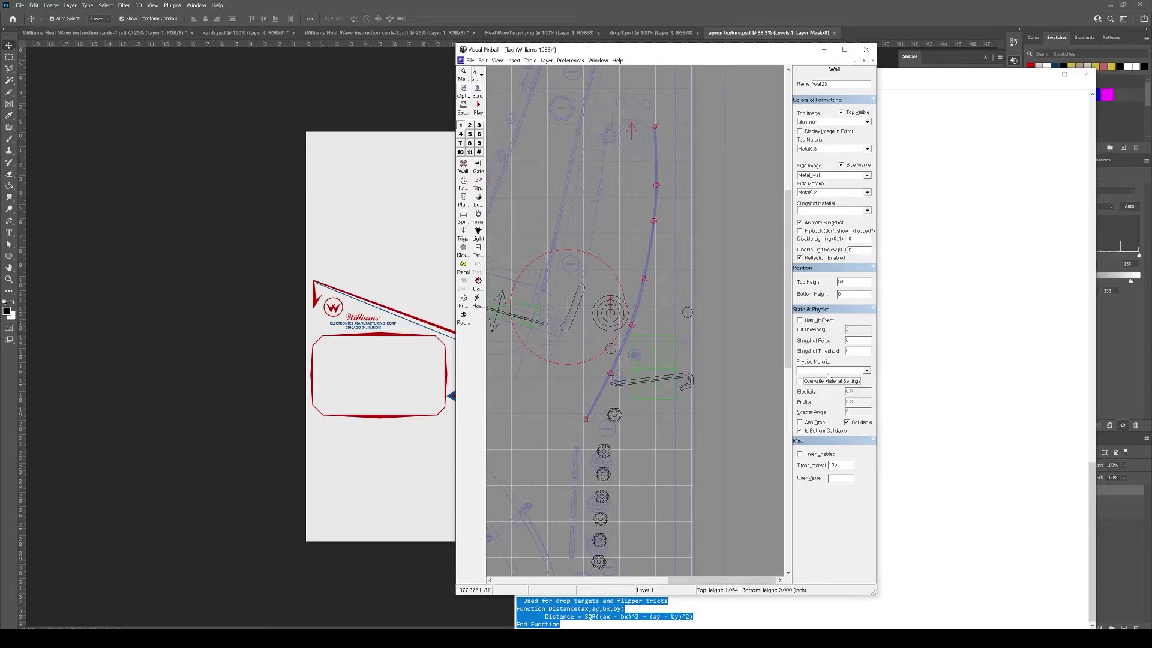
{"action": "left_click", "coordinate": [831, 371]}
{"action": "scroll", "coordinate": [837, 396], "scroll_direction": "down", "scroll_amount": 5}
{"action": "scroll", "coordinate": [840, 400], "scroll_direction": "up", "scroll_amount": 2}
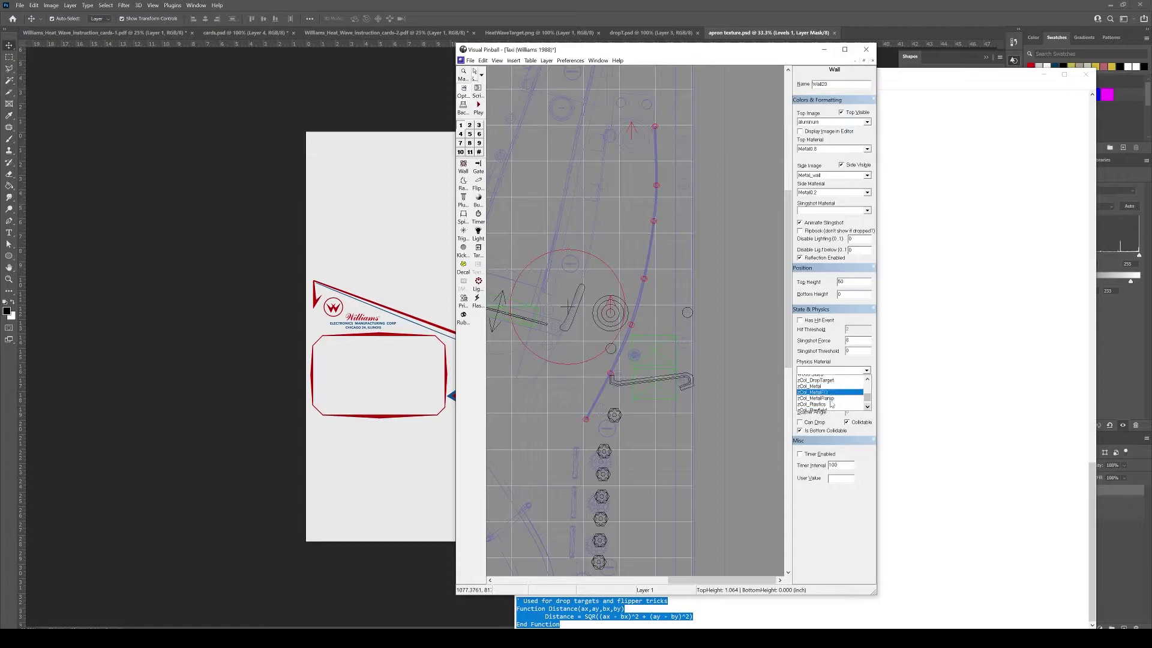
{"action": "left_click", "coordinate": [829, 395]}
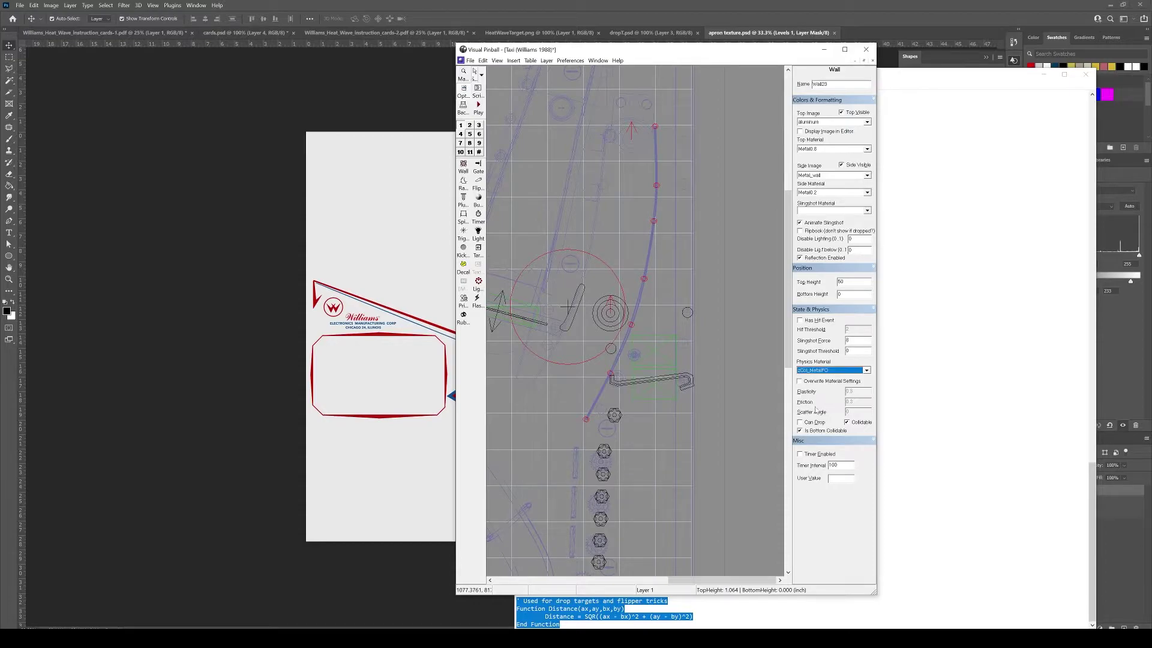
{"action": "left_click", "coordinate": [818, 321]}
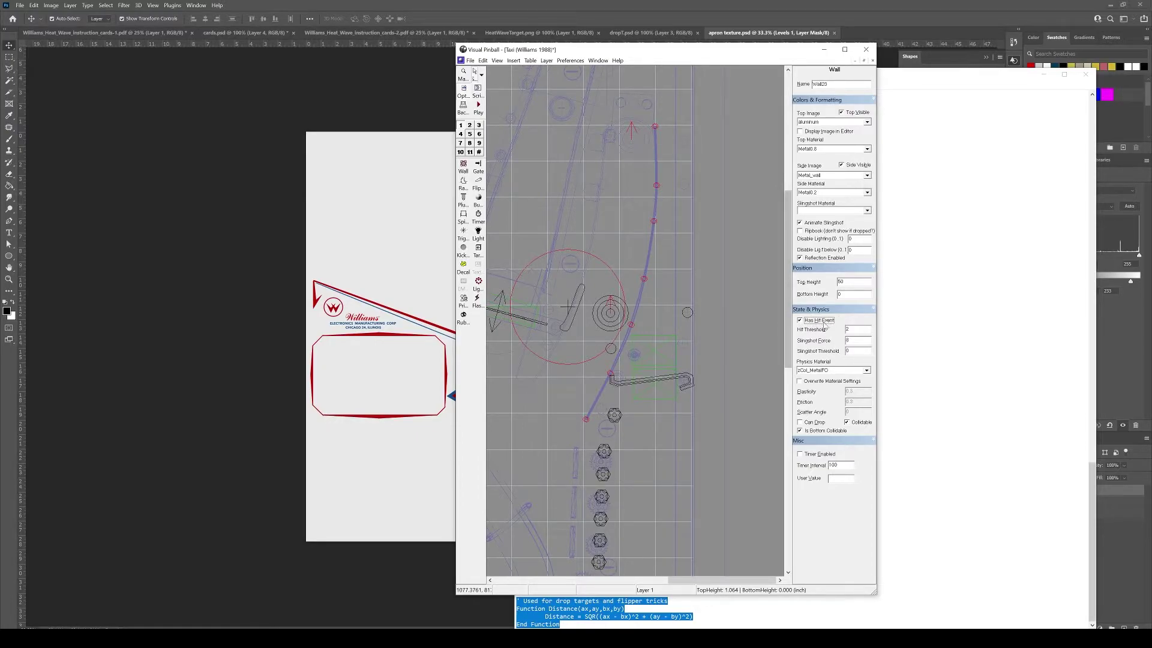
Enable Has Hit Event on the parallel curved metal wall inside it, turn off Overwrite Material Settings and assign the zCol_MetalPO physics material
{"action": "left_click", "coordinate": [592, 239]}
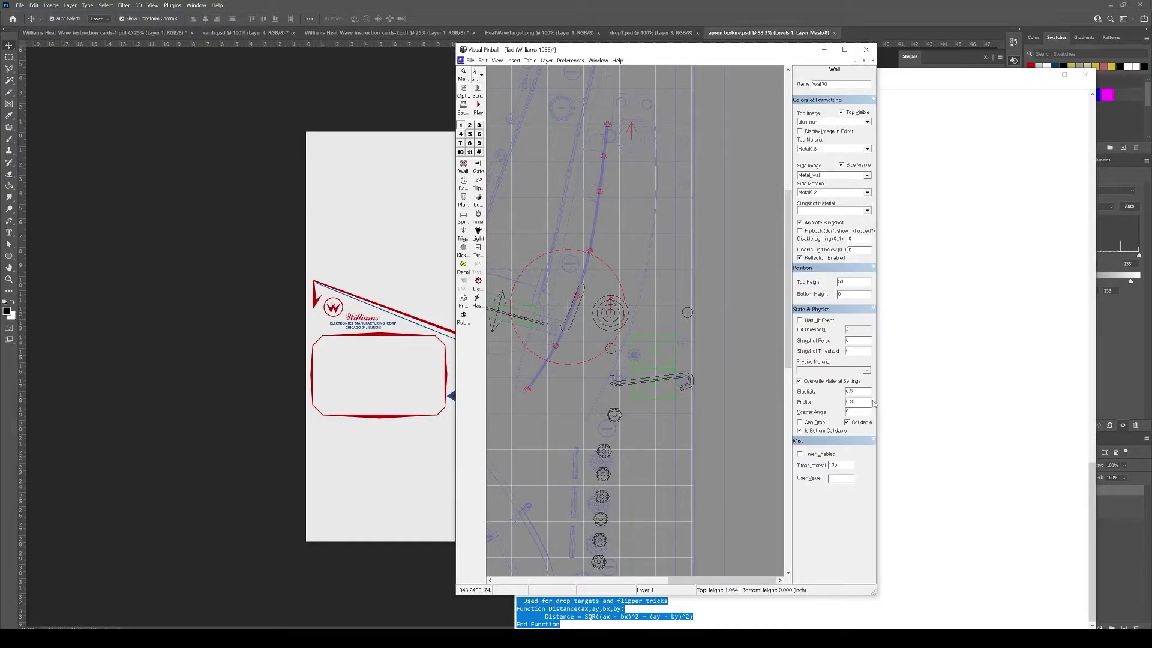
{"action": "left_click", "coordinate": [820, 321]}
{"action": "left_click", "coordinate": [833, 370]}
{"action": "scroll", "coordinate": [846, 393], "scroll_direction": "down", "scroll_amount": 5}
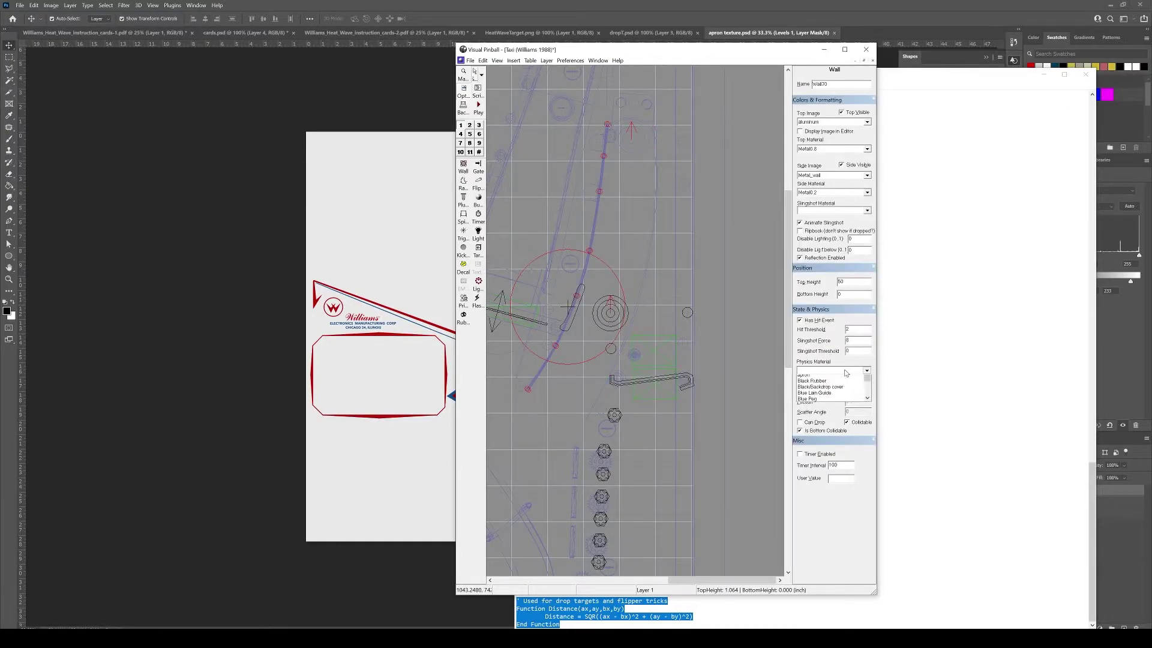
{"action": "scroll", "coordinate": [850, 391], "scroll_direction": "up", "scroll_amount": 3}
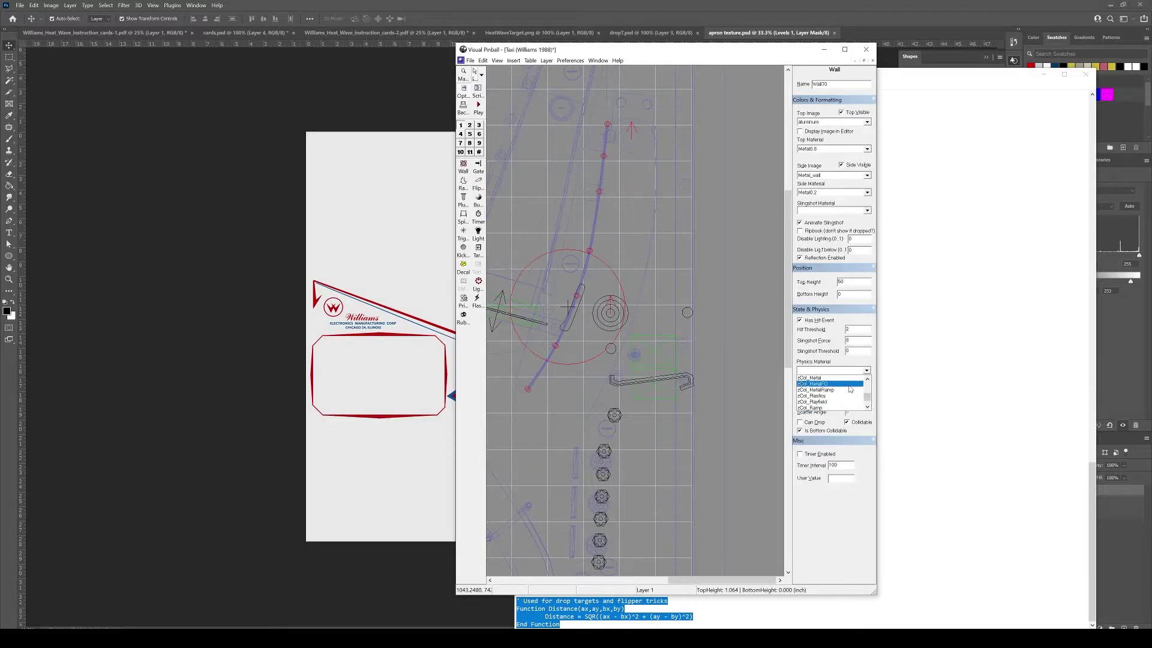
{"action": "left_click", "coordinate": [848, 390]}
{"action": "left_click", "coordinate": [539, 391]}
Select the short metal wall that crosses the right end of the ramp gate, beneath the clear ramp primitive
{"action": "scroll", "coordinate": [538, 391], "scroll_direction": "down", "scroll_amount": 3}
{"action": "scroll", "coordinate": [632, 250], "scroll_direction": "up", "scroll_amount": 2}
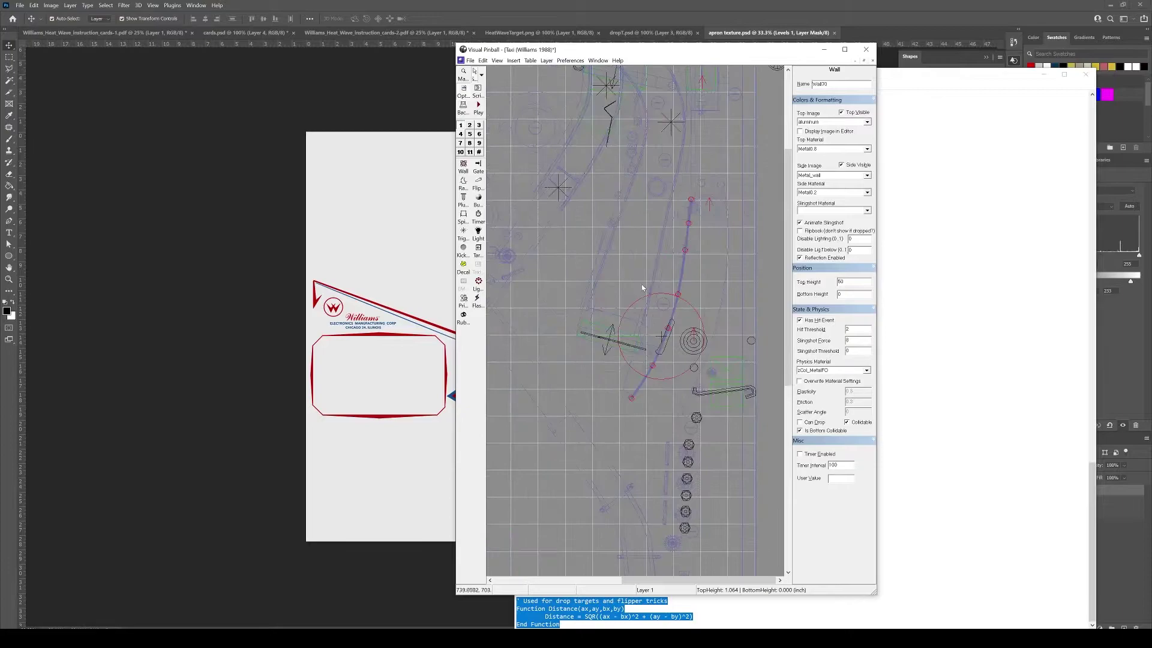
{"action": "left_click", "coordinate": [654, 311]}
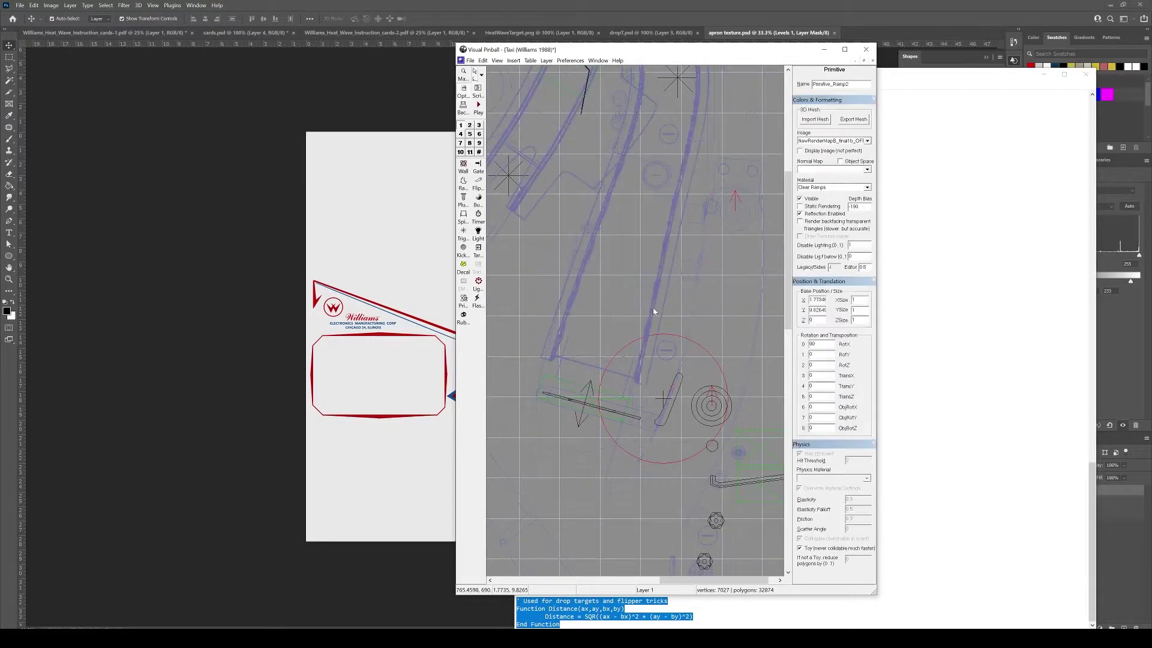
{"action": "right_click", "coordinate": [631, 396]}
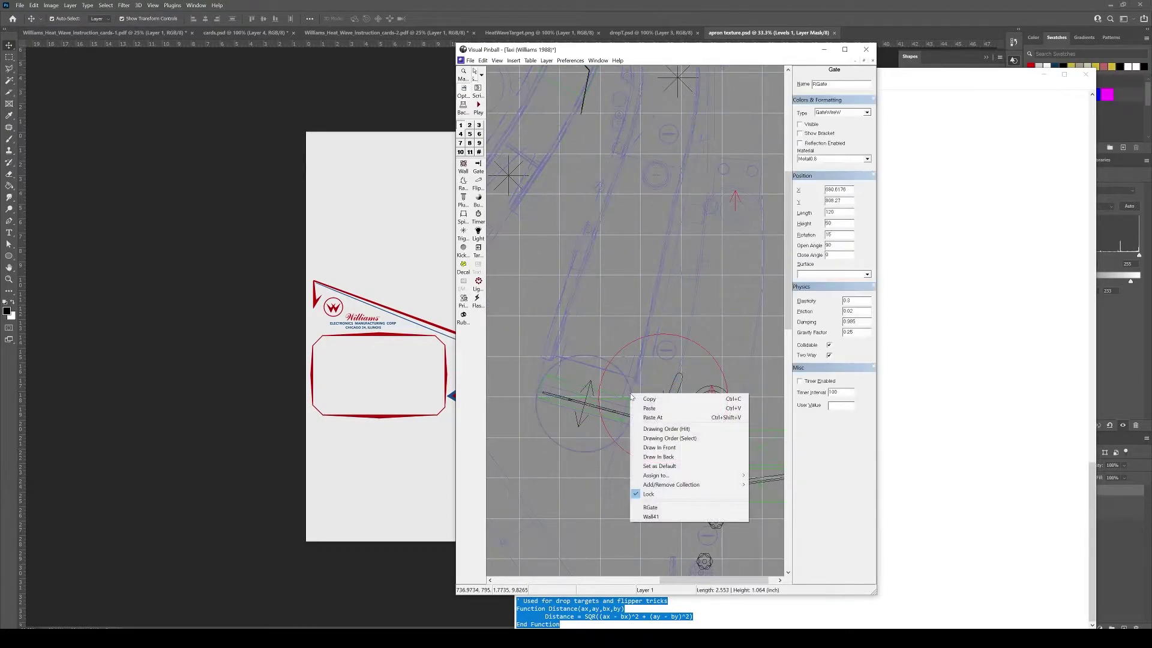
{"action": "left_click", "coordinate": [653, 518]}
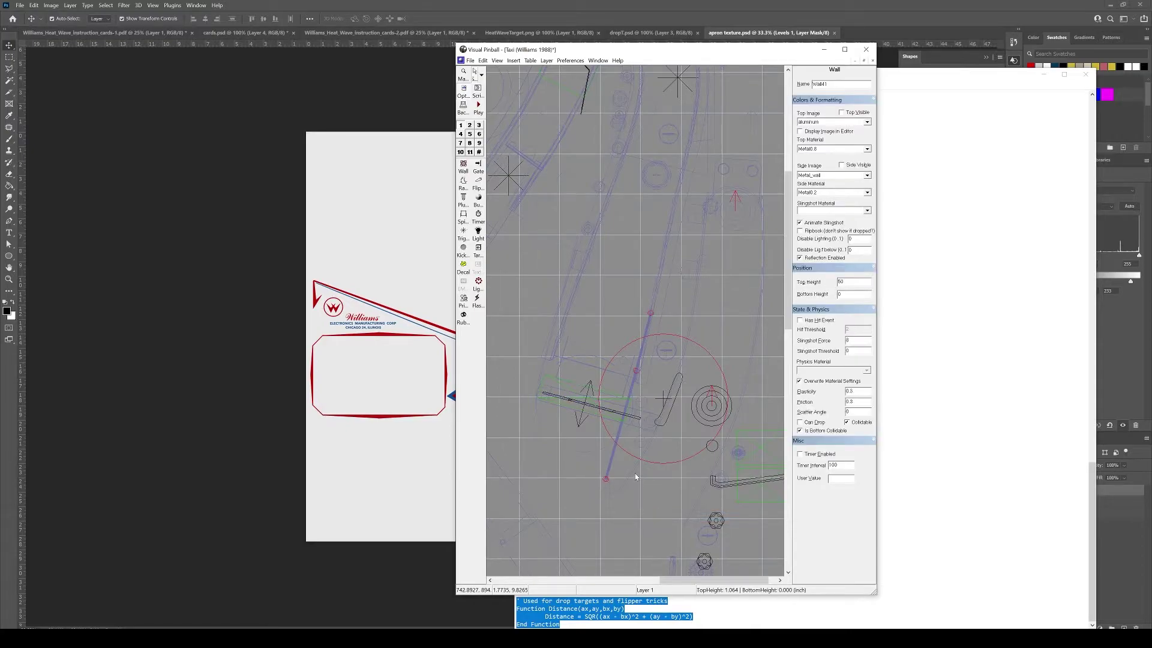
Enable Has Hit Event on the wall beside the gate, turn off Overwrite Material Settings and assign the zCol_MetalPO physics material
{"action": "left_click", "coordinate": [830, 320]}
{"action": "left_click", "coordinate": [866, 370]}
{"action": "scroll", "coordinate": [840, 393], "scroll_direction": "down", "scroll_amount": 5}
{"action": "scroll", "coordinate": [846, 396], "scroll_direction": "up", "scroll_amount": 4}
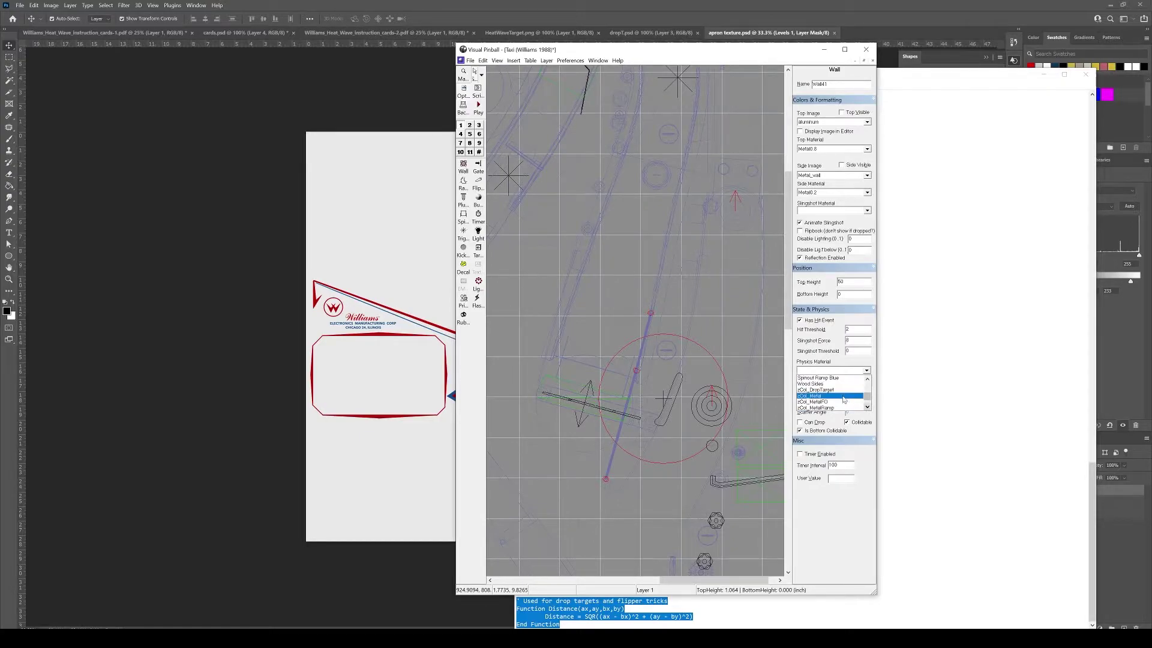
{"action": "left_click", "coordinate": [840, 402]}
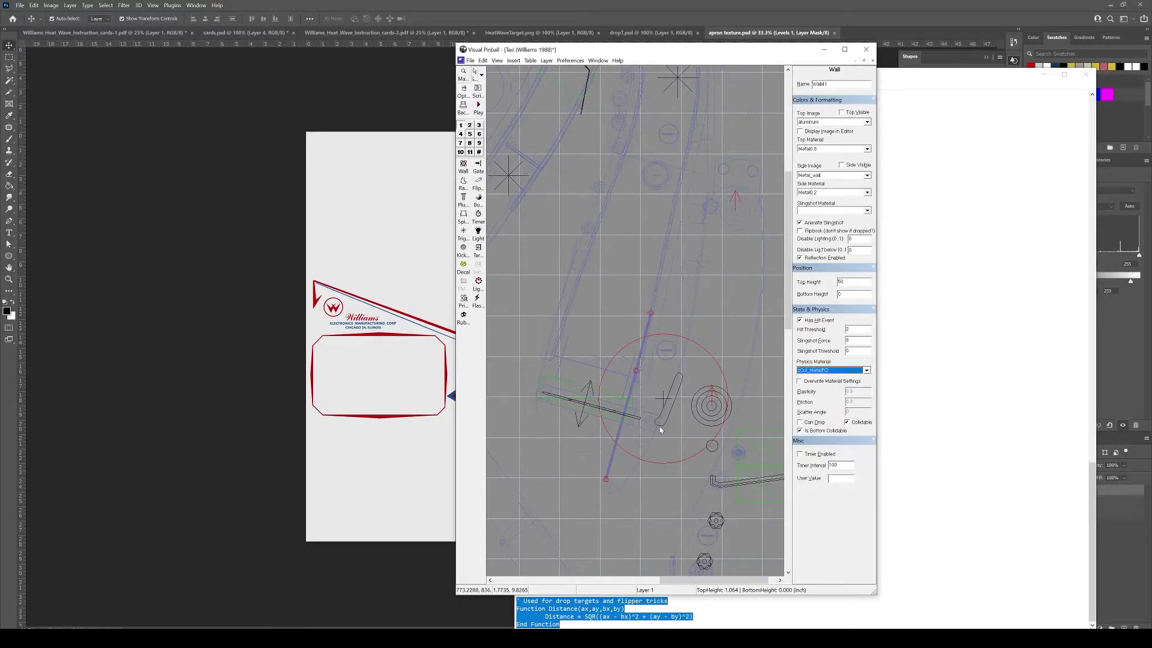
{"action": "left_click", "coordinate": [823, 372]}
{"action": "scroll", "coordinate": [823, 378], "scroll_direction": "up", "scroll_amount": 1}
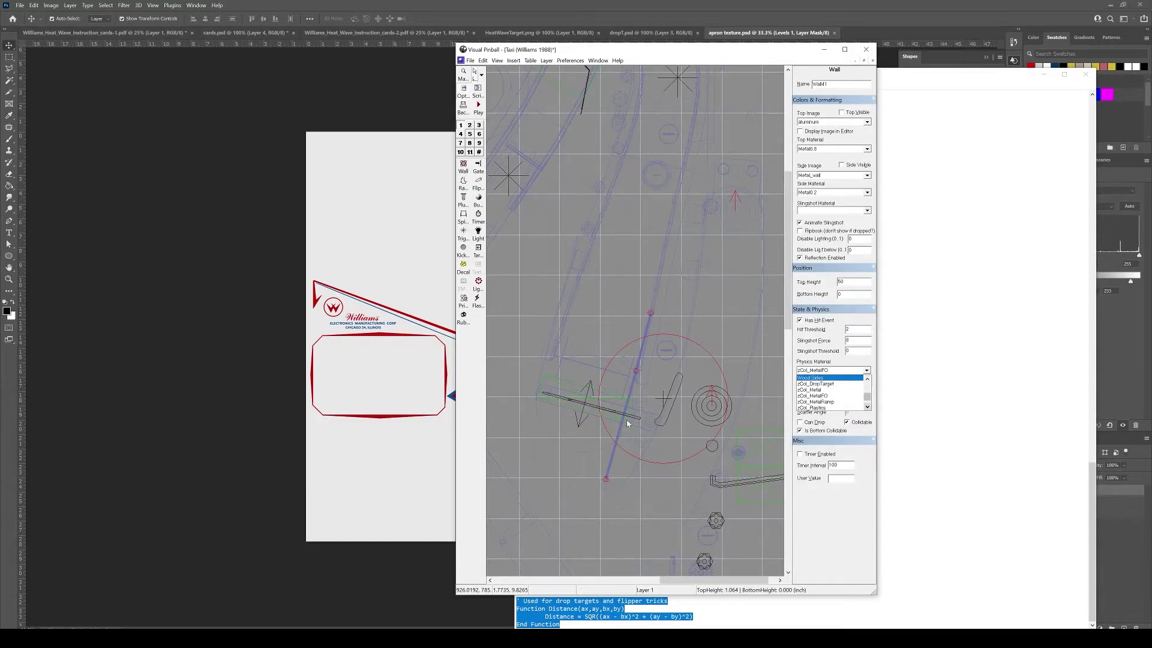
{"action": "left_click", "coordinate": [824, 397]}
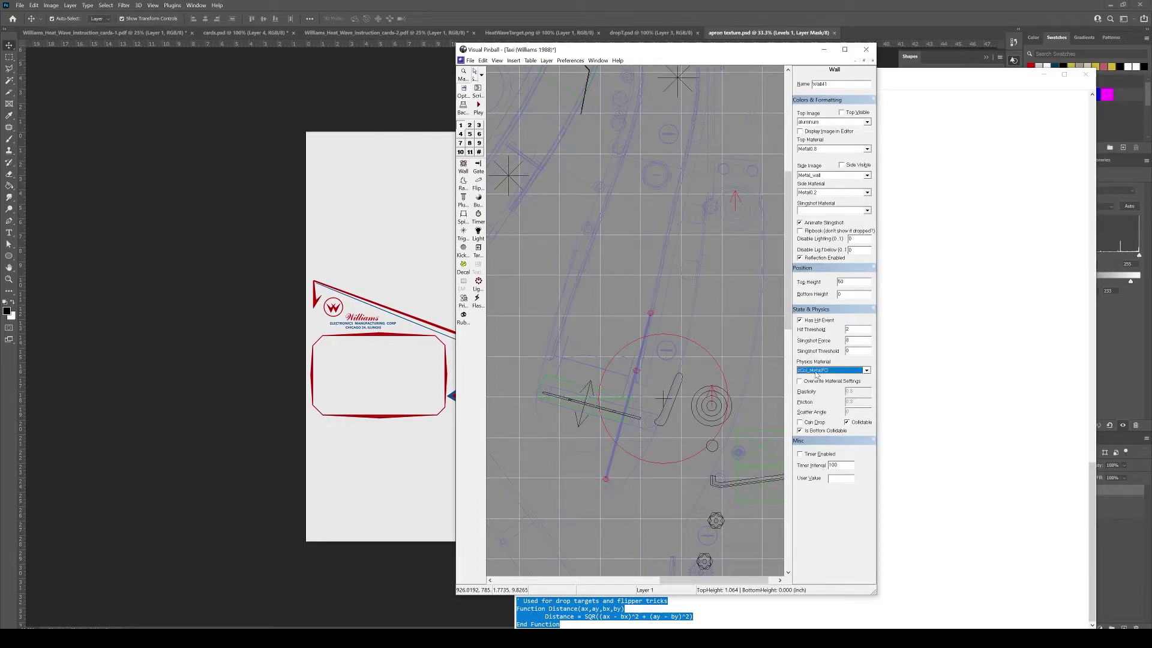
Select the four lane divider walls between the top rollover lanes and enable Has Hit Event for them
{"action": "scroll", "coordinate": [646, 413], "scroll_direction": "down", "scroll_amount": 1}
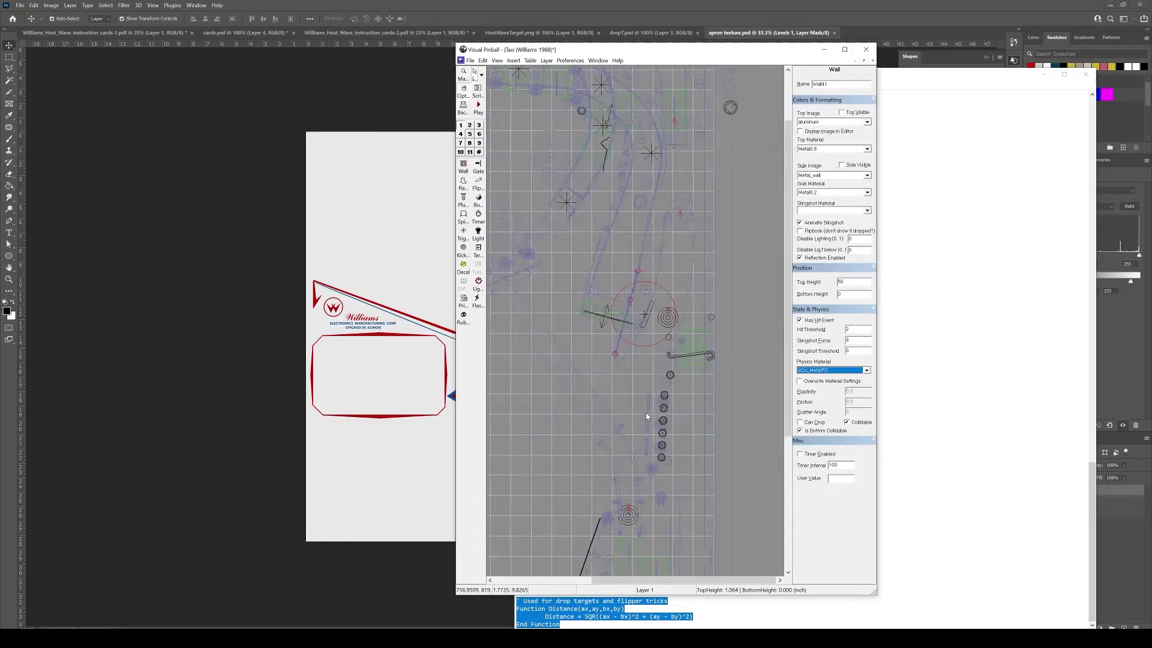
{"action": "scroll", "coordinate": [617, 356], "scroll_direction": "down", "scroll_amount": 1}
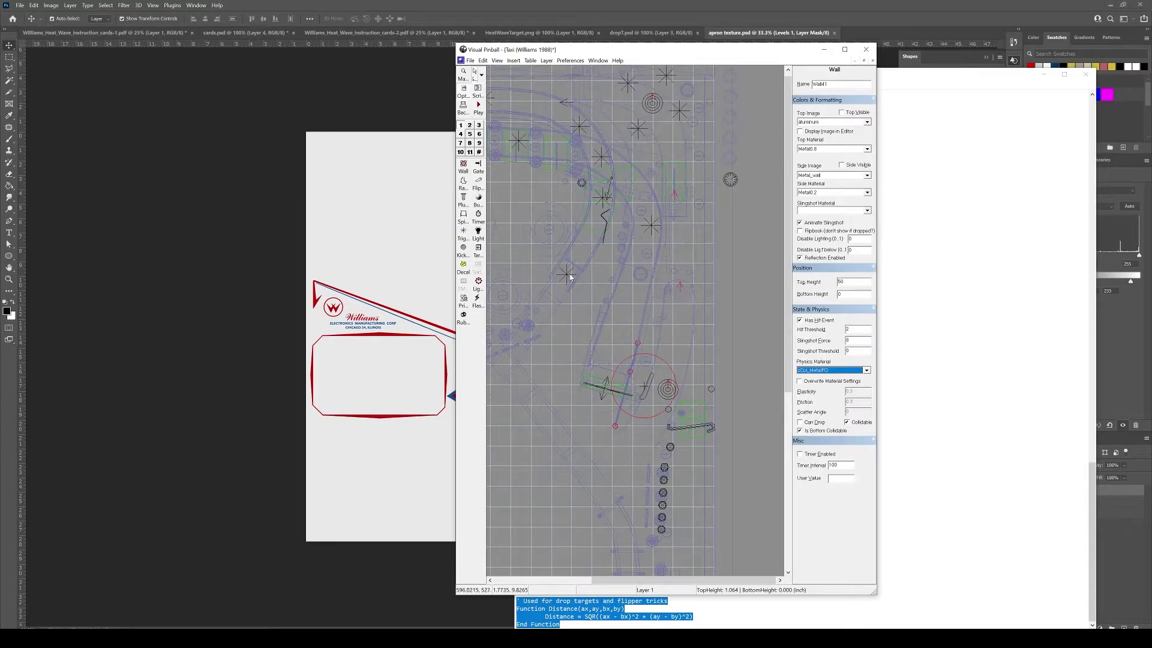
{"action": "scroll", "coordinate": [567, 285], "scroll_direction": "up", "scroll_amount": 1}
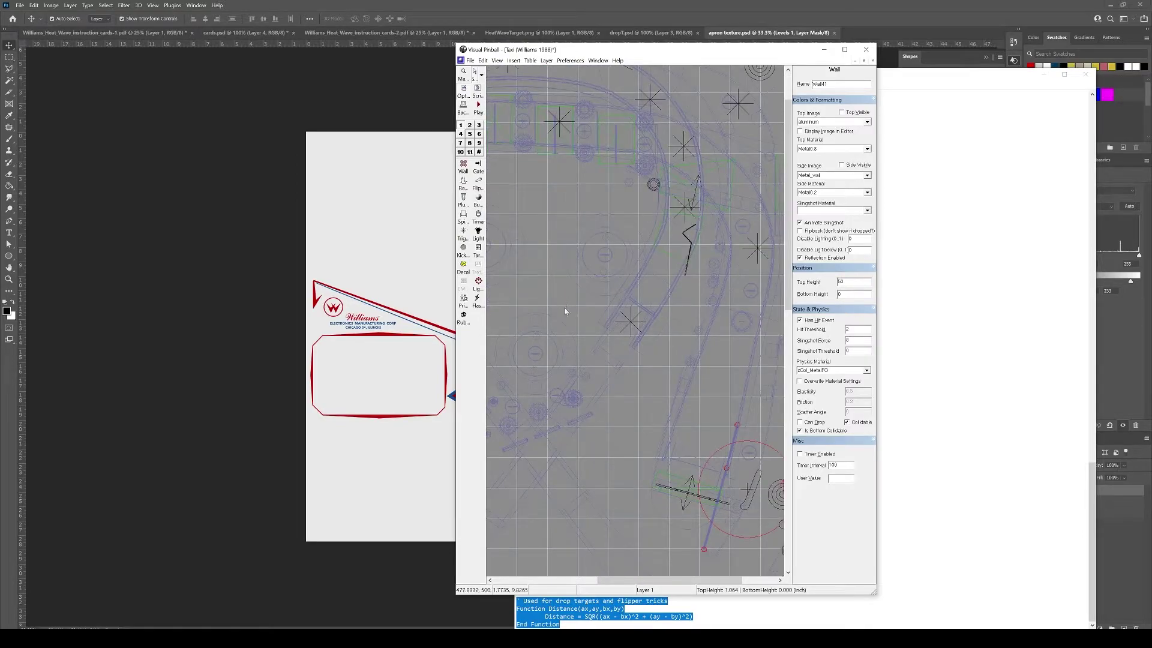
{"action": "scroll", "coordinate": [660, 323], "scroll_direction": "up", "scroll_amount": 2}
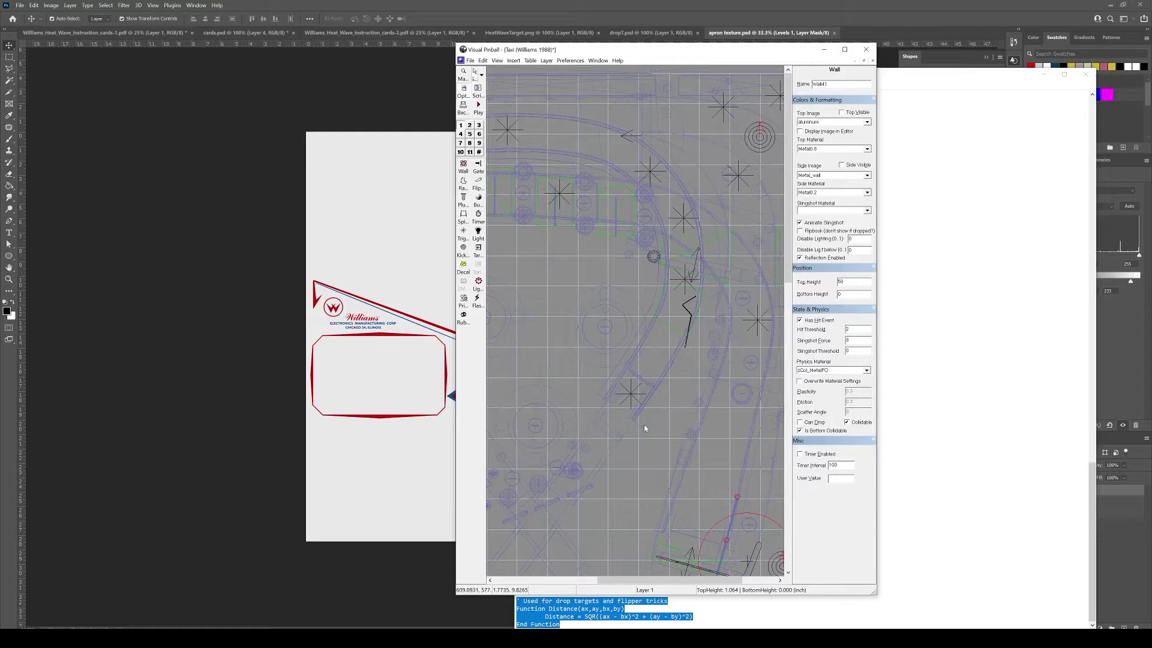
{"action": "left_click", "coordinate": [592, 210]}
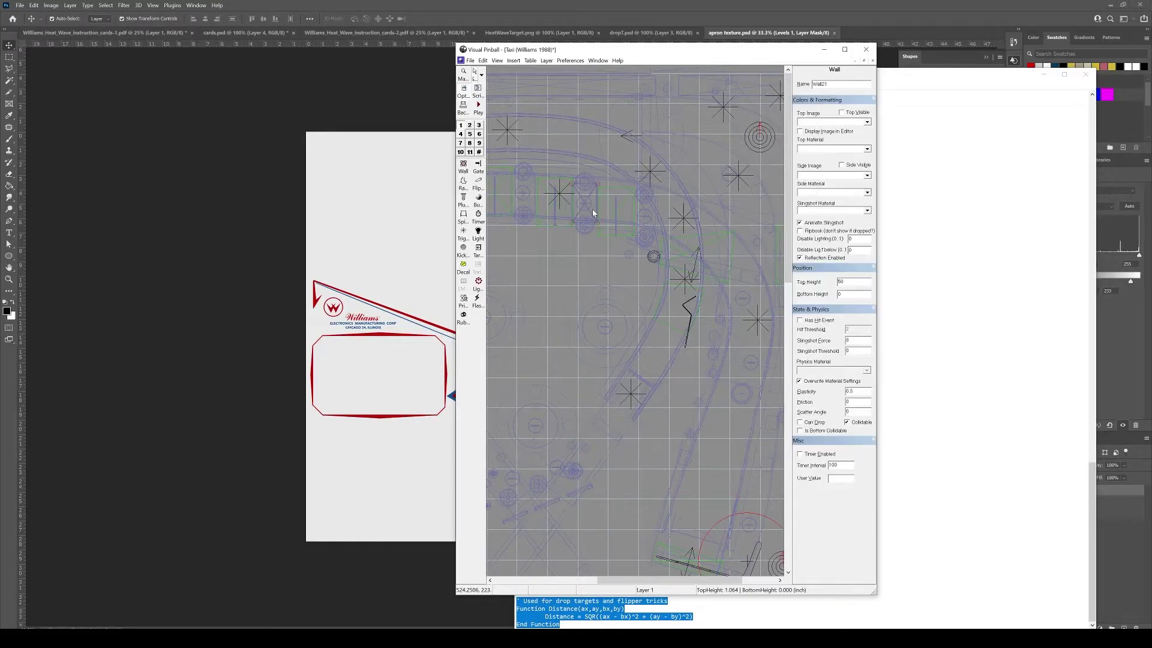
{"action": "scroll", "coordinate": [588, 206], "scroll_direction": "up", "scroll_amount": 2}
{"action": "scroll", "coordinate": [637, 319], "scroll_direction": "up", "scroll_amount": 1}
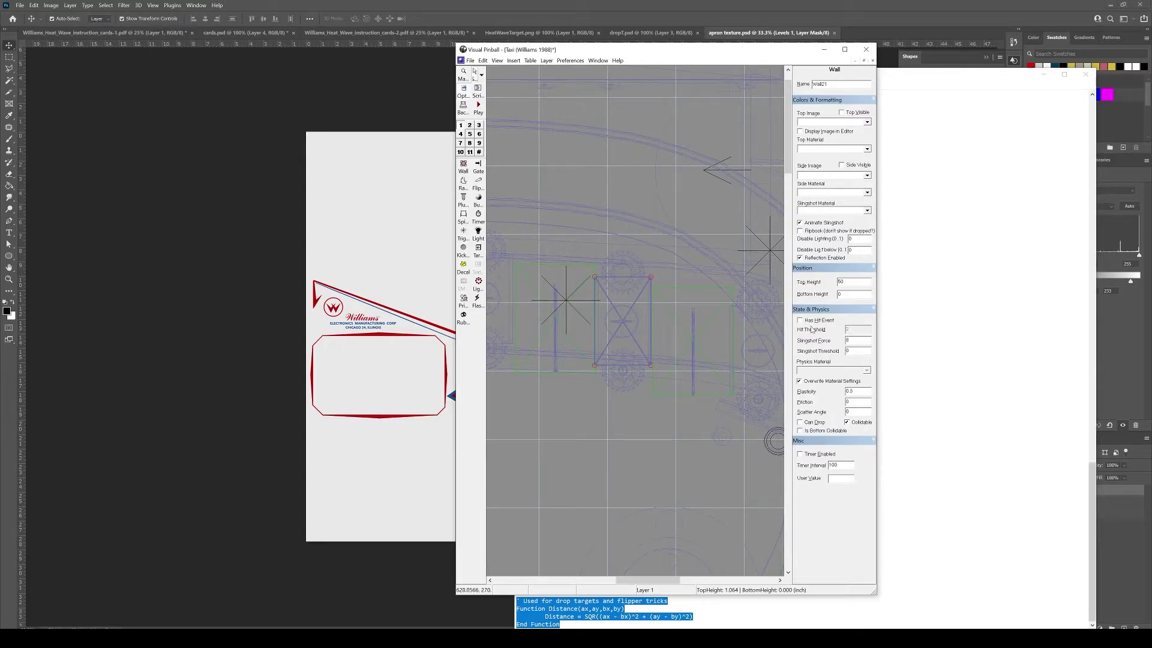
{"action": "left_click", "coordinate": [732, 342], "text": "shift"}
{"action": "left_click", "coordinate": [506, 298], "text": "shift"}
{"action": "scroll", "coordinate": [556, 336], "scroll_direction": "down", "scroll_amount": 2}
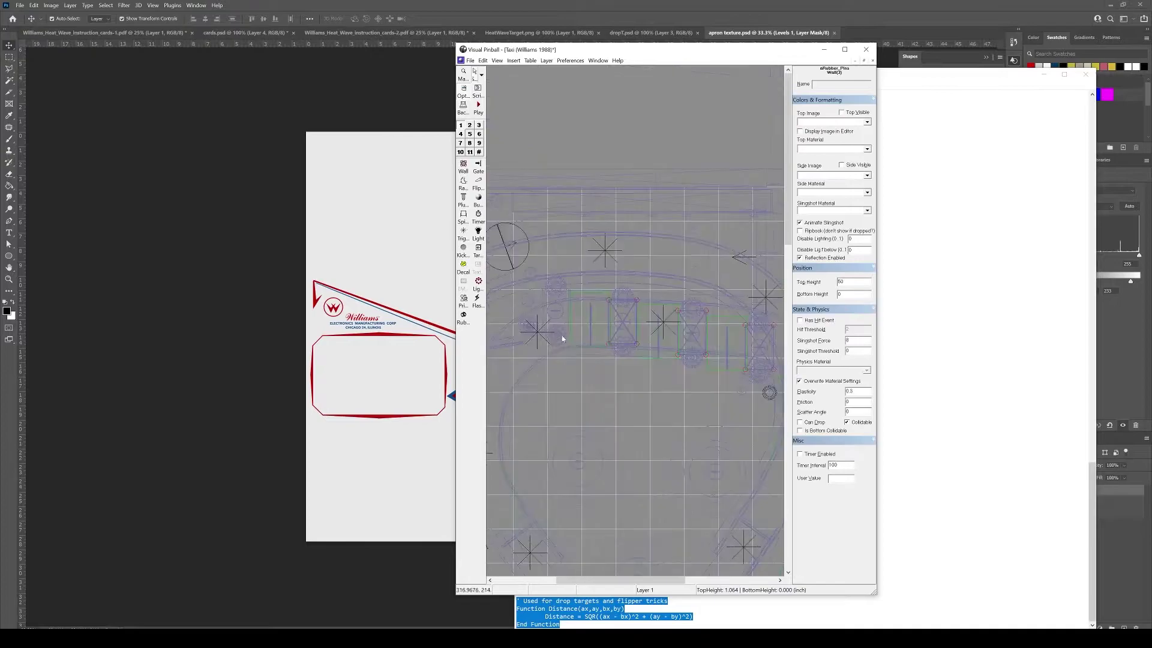
{"action": "left_click", "coordinate": [565, 318], "text": "shift"}
{"action": "left_click", "coordinate": [816, 322]}
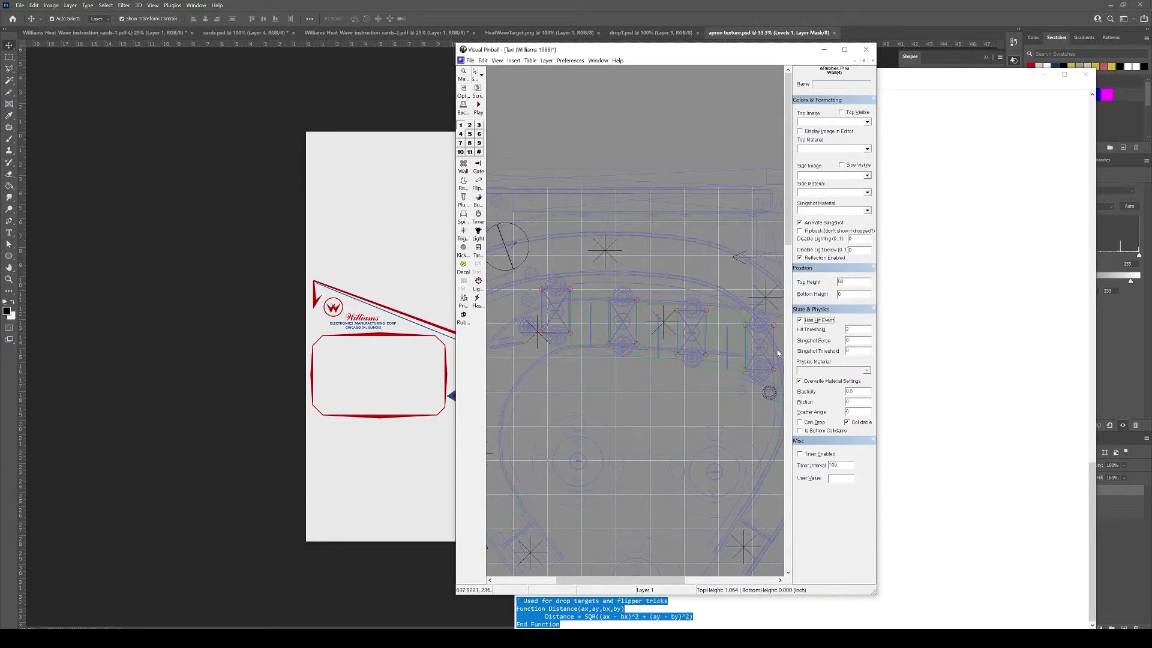
{"action": "right_click", "coordinate": [701, 325]}
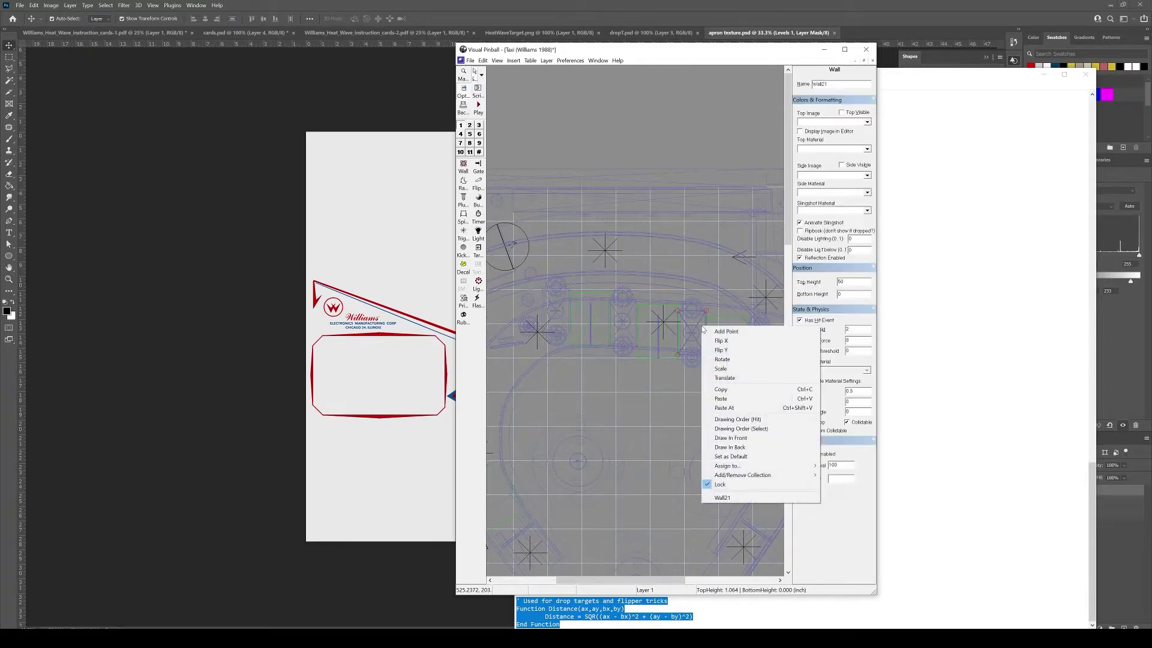
{"action": "left_click", "coordinate": [630, 309], "text": "shift"}
{"action": "left_click", "coordinate": [568, 309], "text": "shift"}
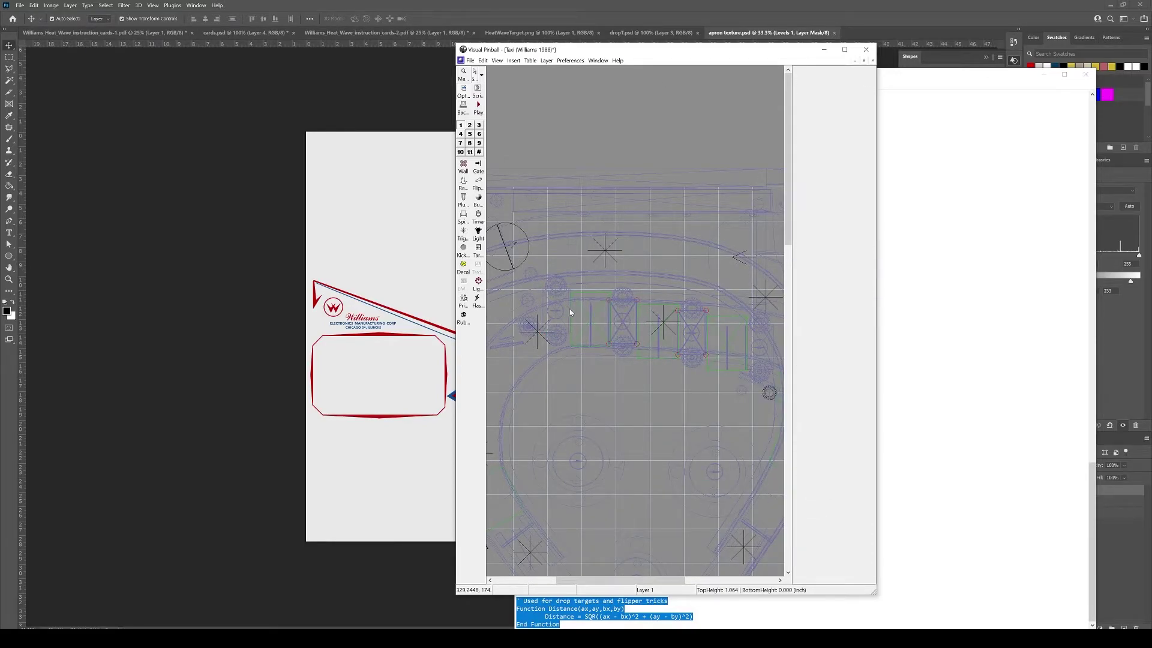
Select the four divider walls between the top rollover lanes and switch them from the aRubber_Pins collection to aPlastics
{"action": "left_click", "coordinate": [563, 318]}
{"action": "left_click", "coordinate": [616, 308], "text": "shift"}
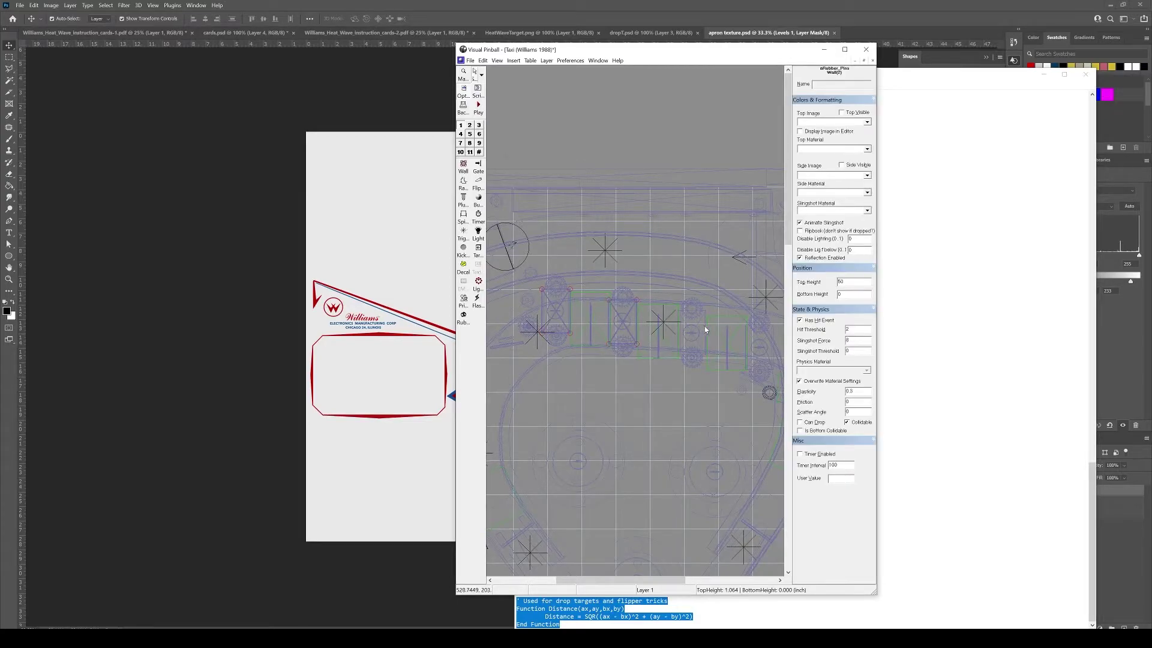
{"action": "left_click", "coordinate": [746, 345], "text": "shift"}
{"action": "left_click", "coordinate": [765, 339], "text": "shift"}
{"action": "right_click", "coordinate": [766, 341]}
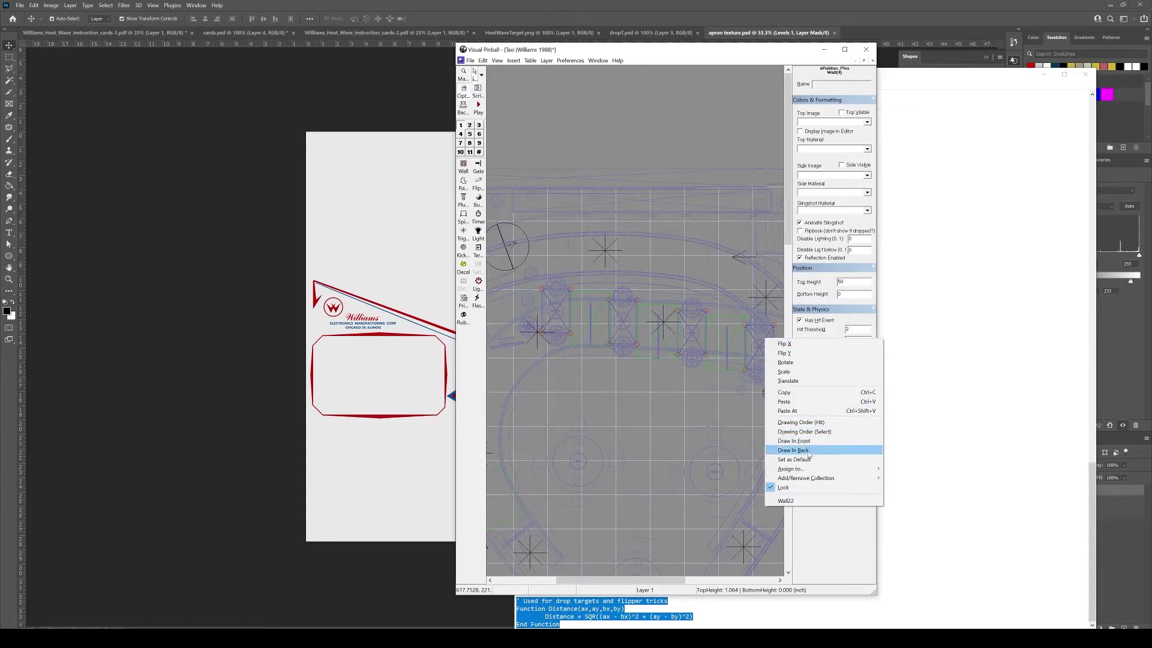
{"action": "mouse_move", "coordinate": [815, 481]}
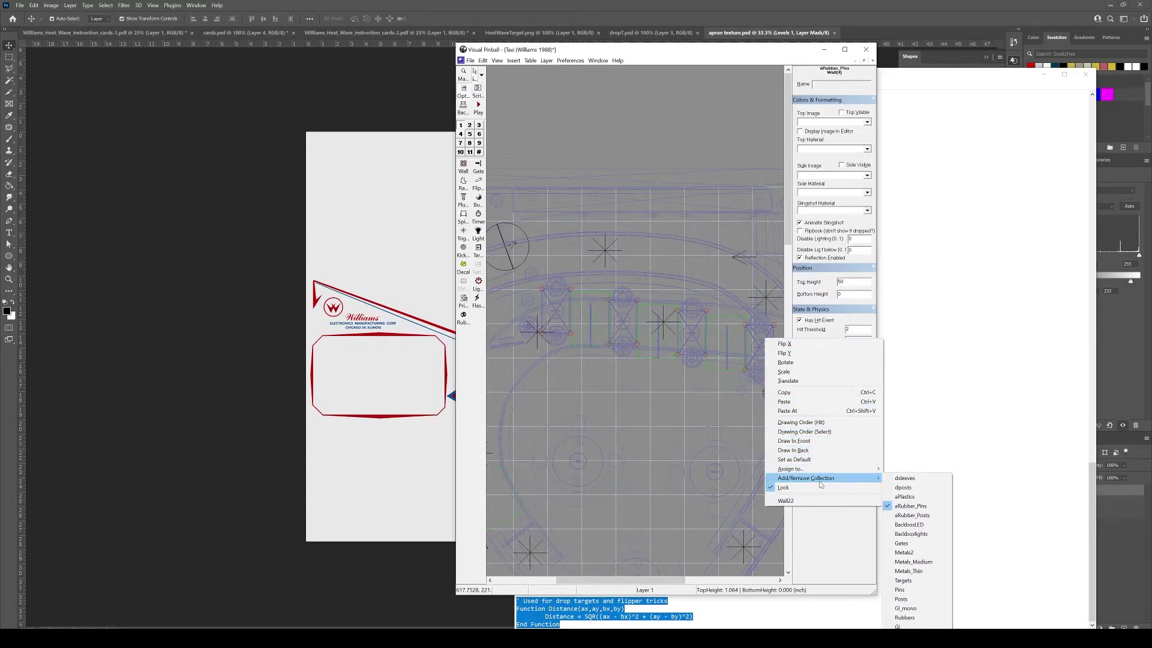
{"action": "left_click", "coordinate": [912, 507]}
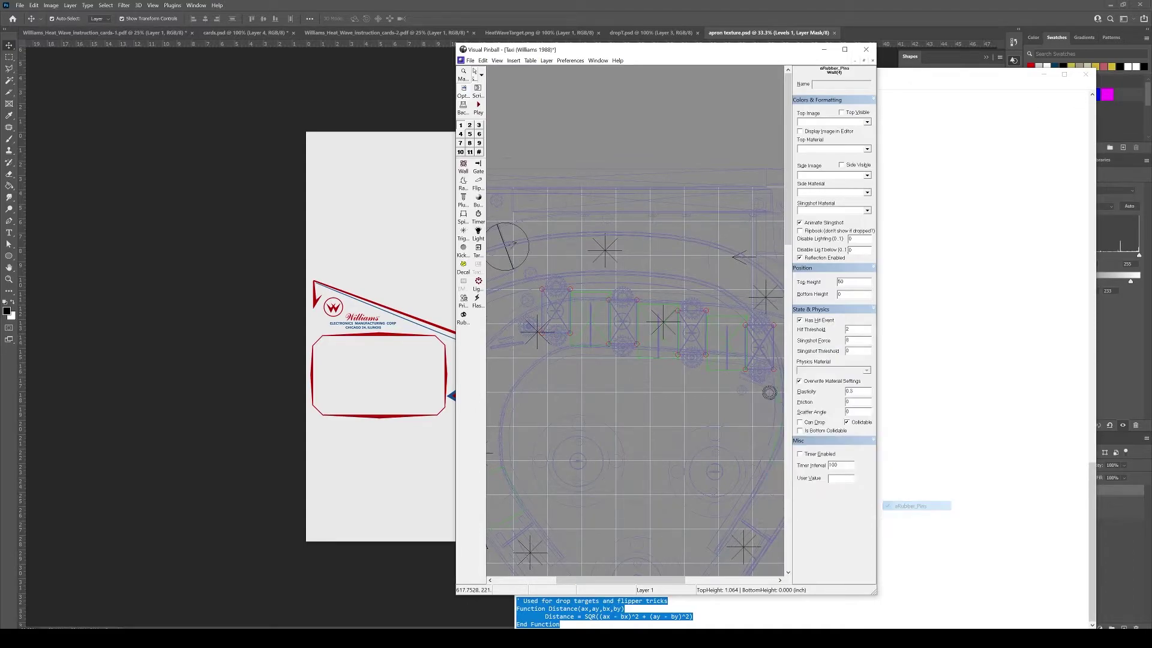
{"action": "right_click", "coordinate": [703, 325]}
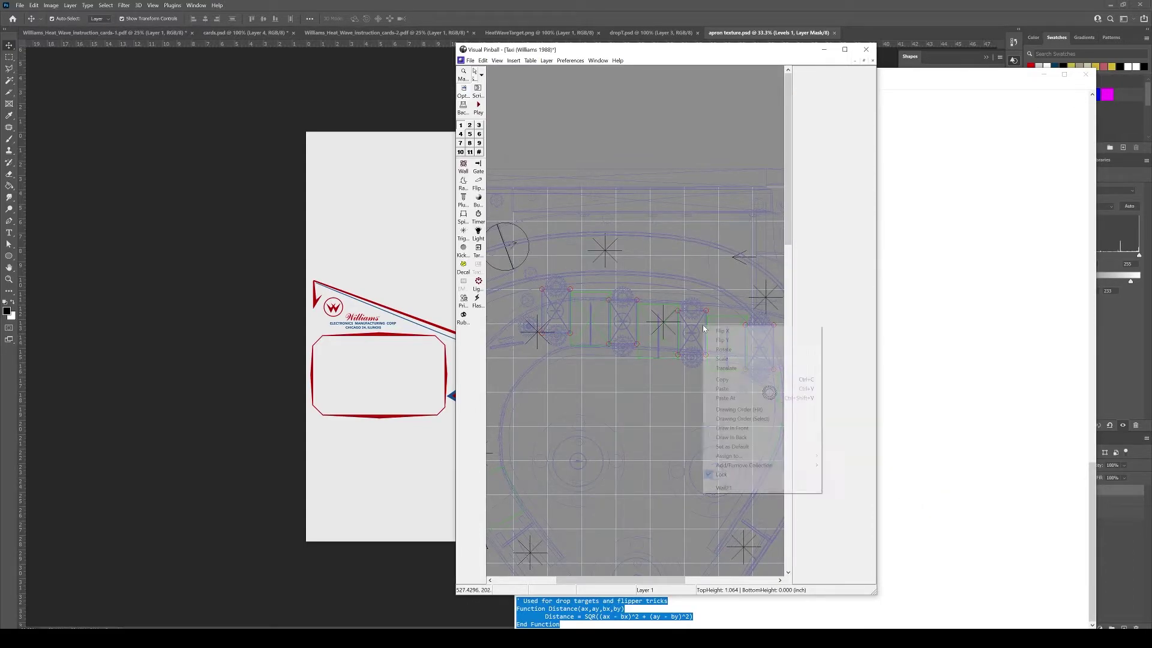
{"action": "mouse_move", "coordinate": [782, 466]}
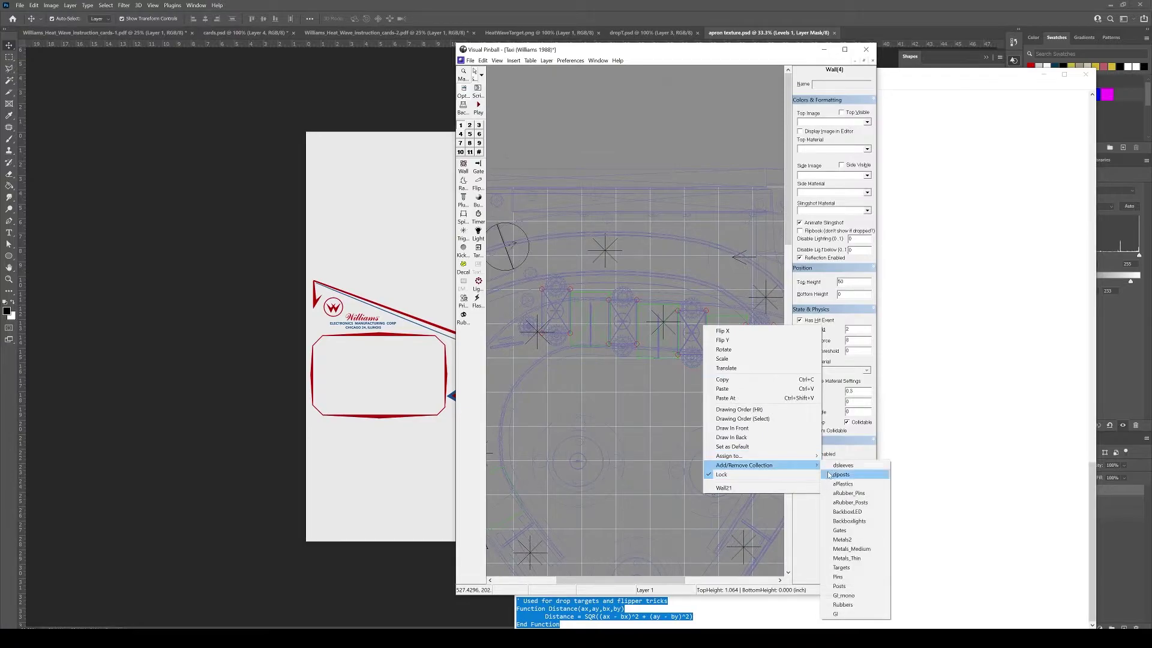
{"action": "left_click", "coordinate": [850, 485]}
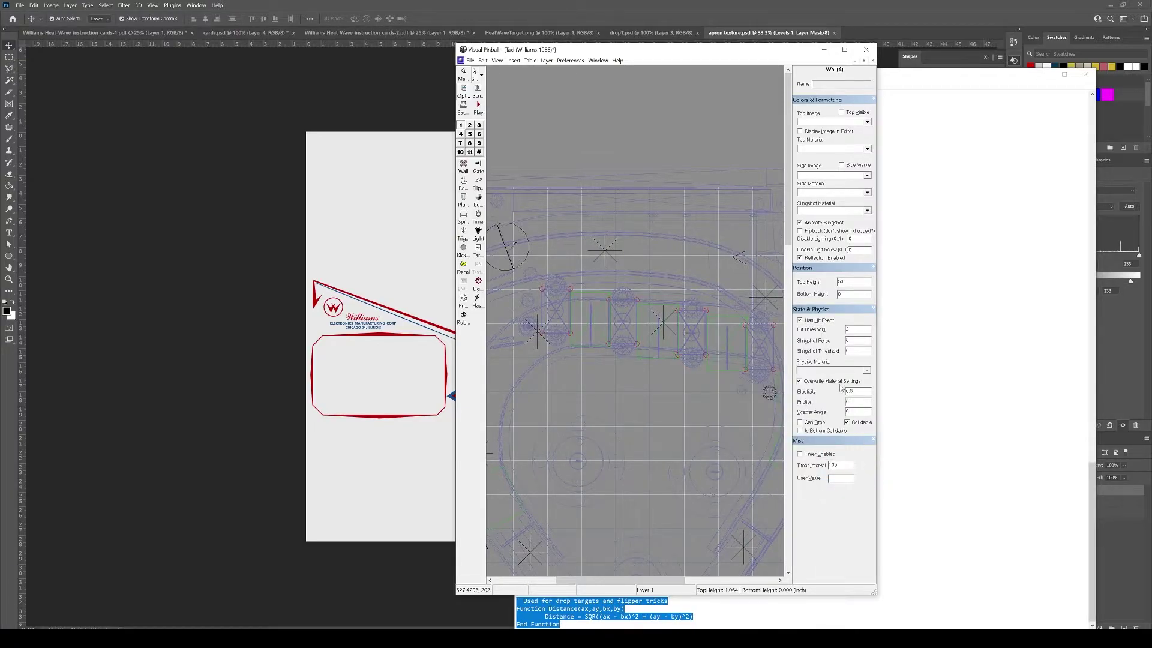
Turn off Overwrite Material Settings for the four lane divider walls and assign the zCol_Plastics physics material
{"action": "left_click", "coordinate": [854, 371]}
{"action": "scroll", "coordinate": [846, 396], "scroll_direction": "down", "scroll_amount": 5}
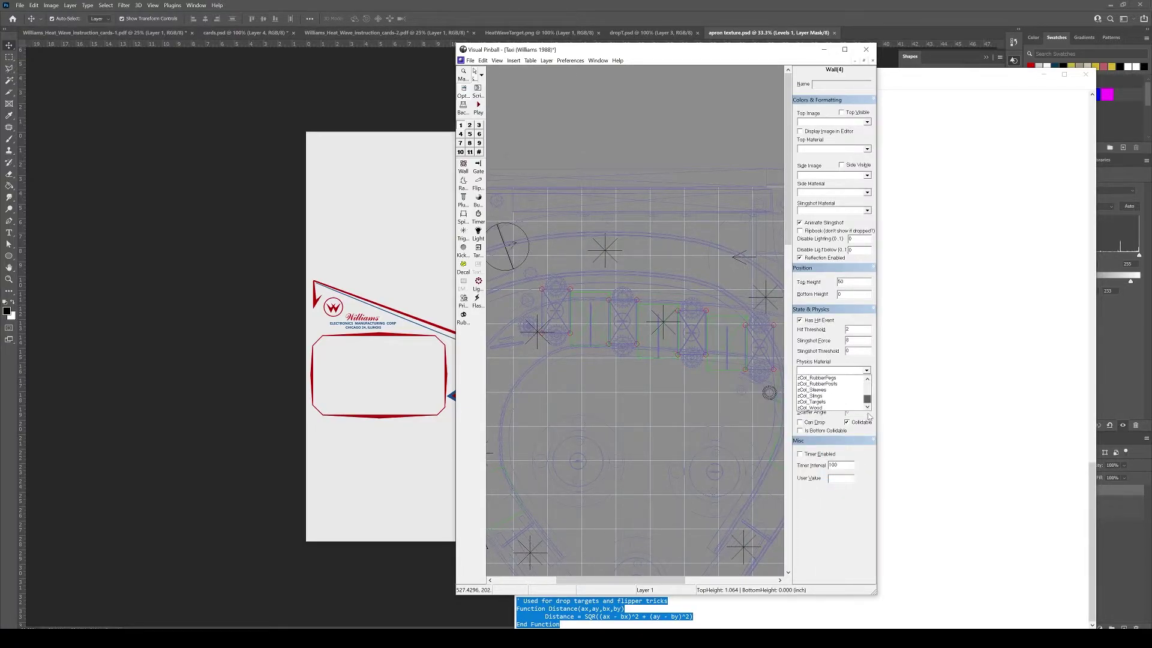
{"action": "left_click", "coordinate": [832, 378]}
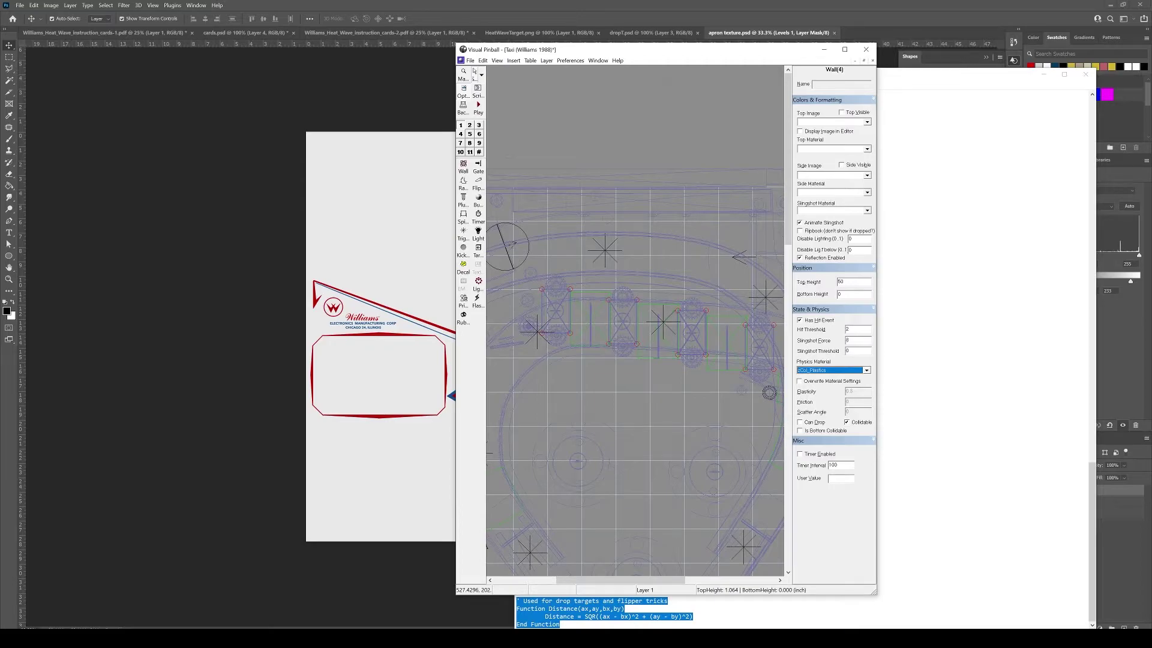
{"action": "left_click", "coordinate": [683, 415]}
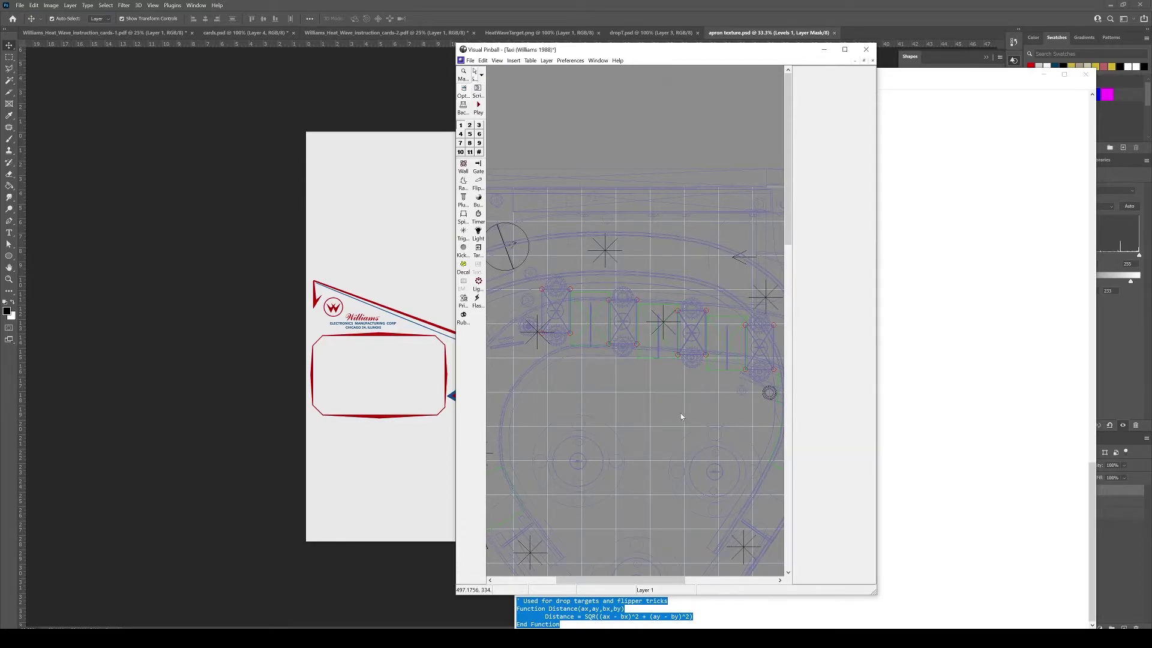
Hide the layer 1 elements and display the layer 3 ramps and walls instead
{"action": "scroll", "coordinate": [680, 405], "scroll_direction": "down", "scroll_amount": 2}
{"action": "scroll", "coordinate": [660, 410], "scroll_direction": "down", "scroll_amount": 3}
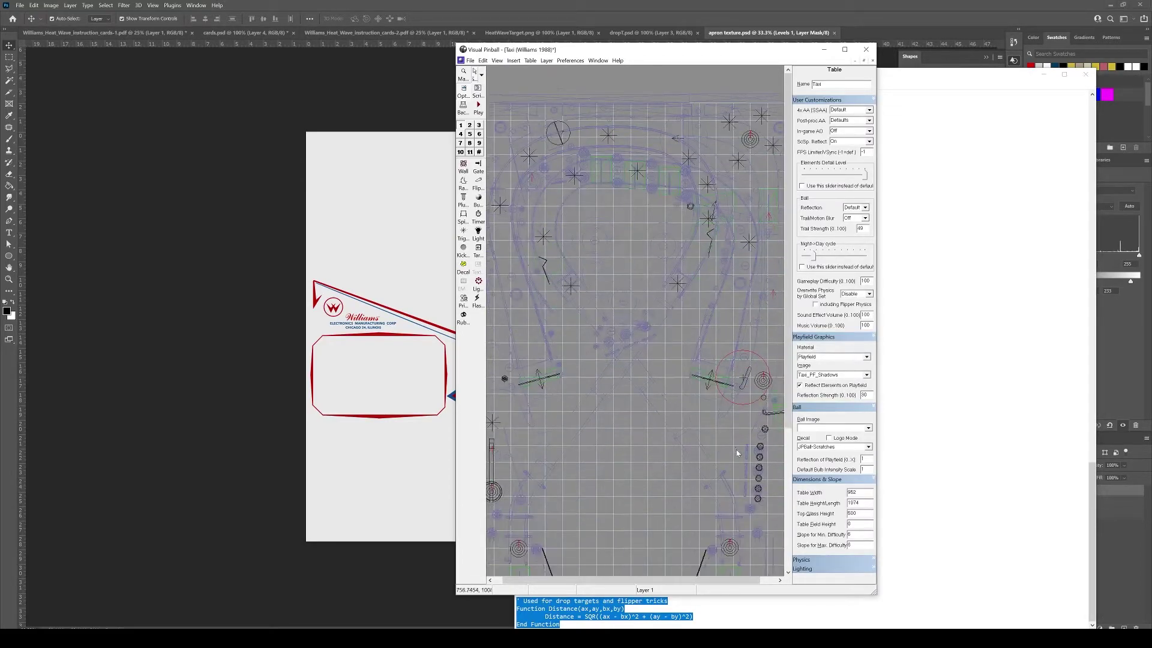
{"action": "scroll", "coordinate": [733, 448], "scroll_direction": "up", "scroll_amount": 2}
{"action": "scroll", "coordinate": [691, 438], "scroll_direction": "down", "scroll_amount": 2}
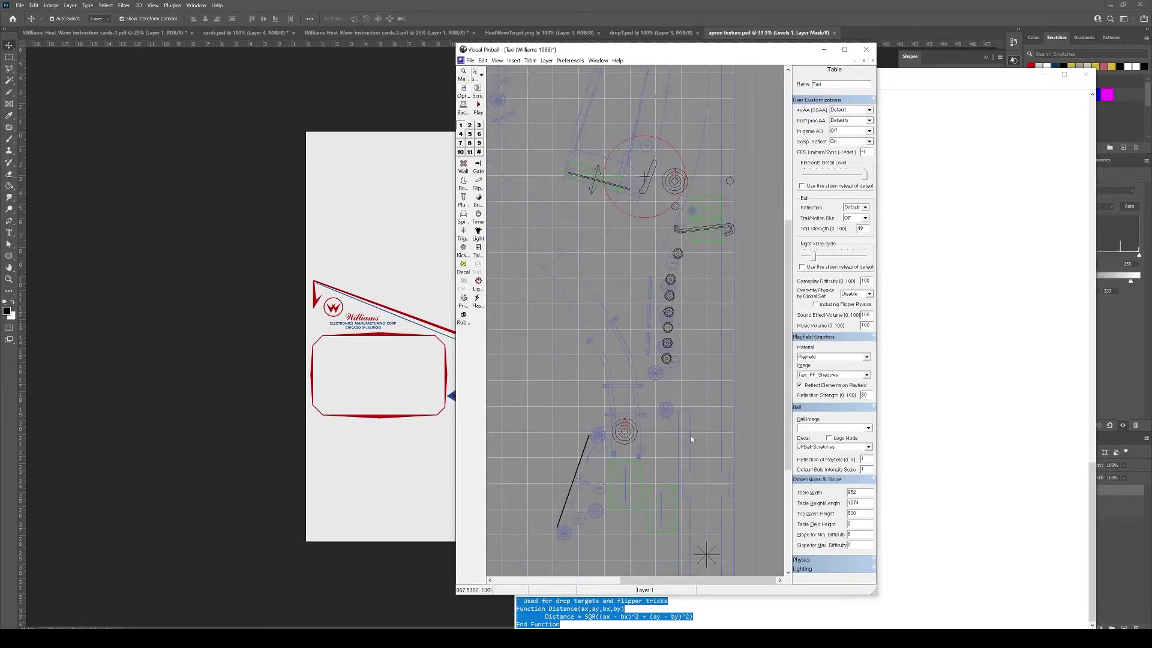
{"action": "left_click", "coordinate": [466, 125]}
{"action": "left_click", "coordinate": [471, 126]}
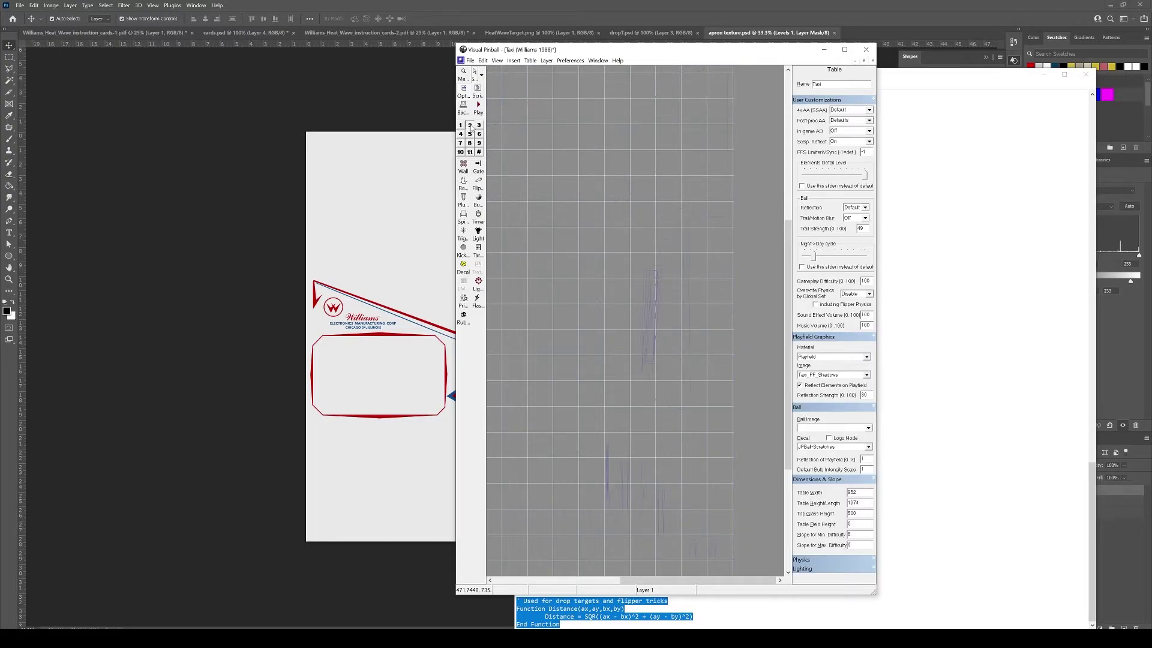
{"action": "left_click", "coordinate": [479, 126]}
Examine the physics settings of the two-wire ramp and the adjoining flat ramps along the table's right side
{"action": "left_click", "coordinate": [705, 298]}
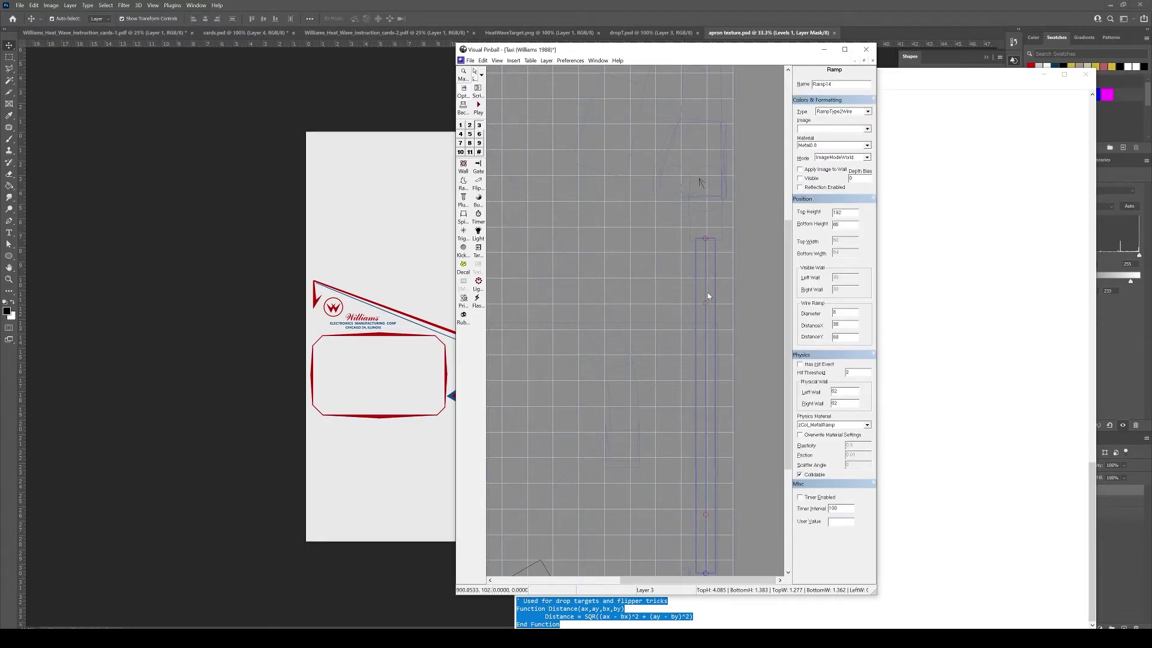
{"action": "left_click", "coordinate": [706, 229]}
{"action": "scroll", "coordinate": [706, 234], "scroll_direction": "down", "scroll_amount": 3}
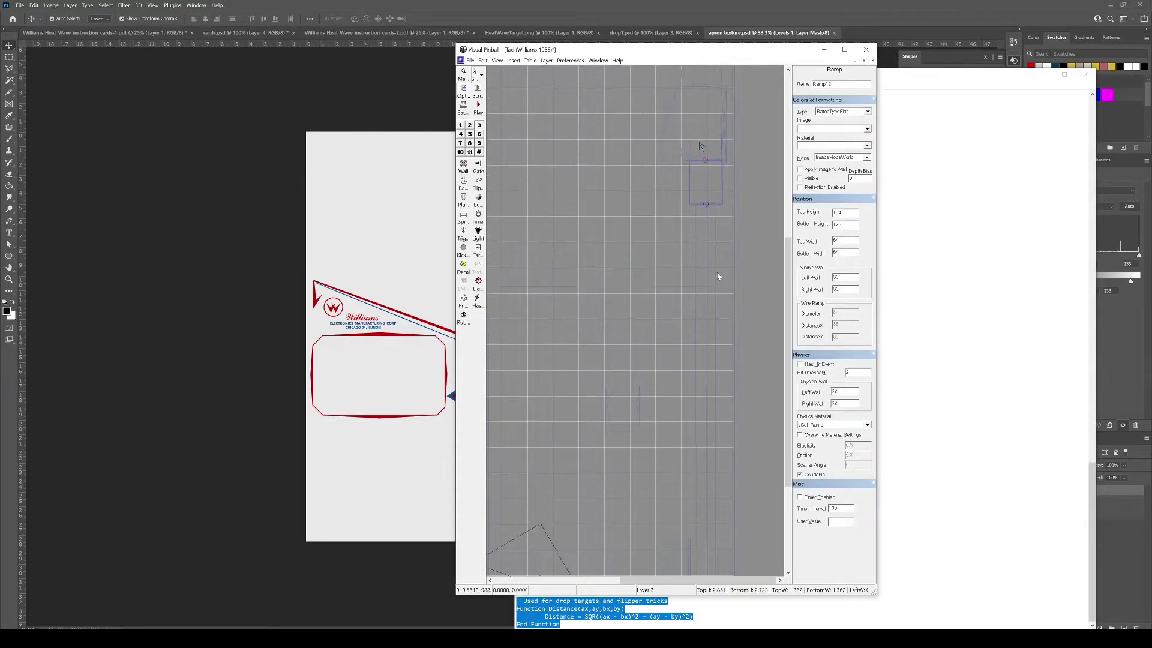
{"action": "left_click", "coordinate": [707, 240]}
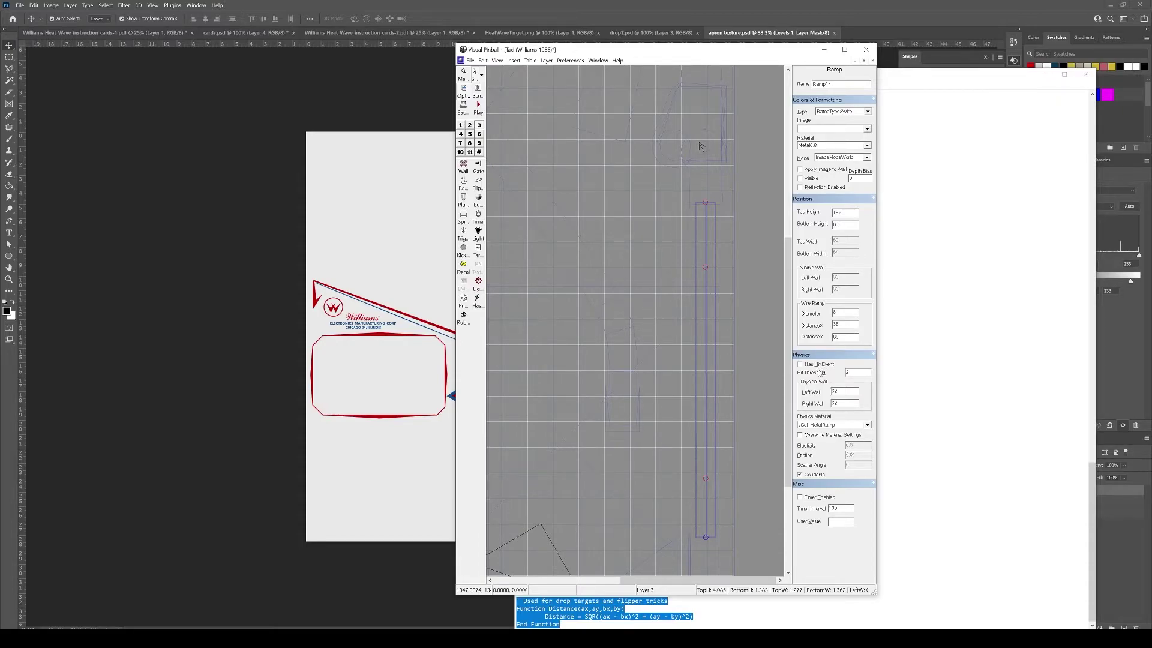
{"action": "scroll", "coordinate": [754, 386], "scroll_direction": "up", "scroll_amount": 3}
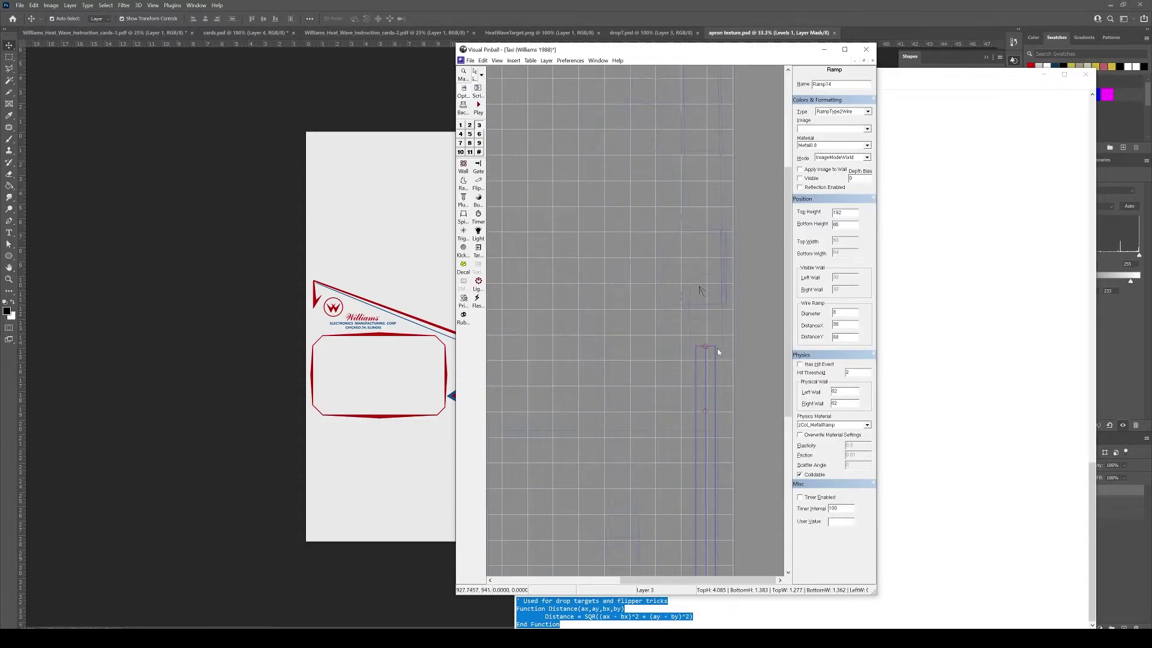
{"action": "left_click", "coordinate": [699, 211]}
{"action": "scroll", "coordinate": [701, 255], "scroll_direction": "up", "scroll_amount": 2}
{"action": "scroll", "coordinate": [704, 276], "scroll_direction": "down", "scroll_amount": 1}
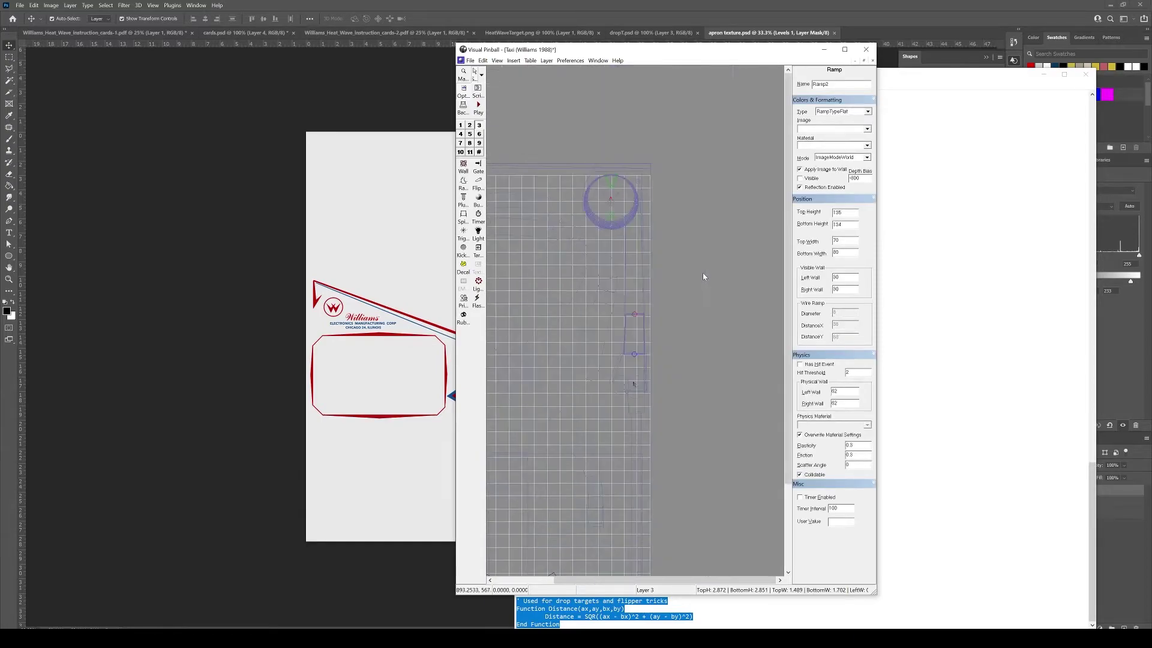
Check the shared physics material of the curved flat ramps at the top of the table by selecting them together
{"action": "left_click", "coordinate": [633, 244]}
{"action": "left_click", "coordinate": [633, 355], "text": "shift"}
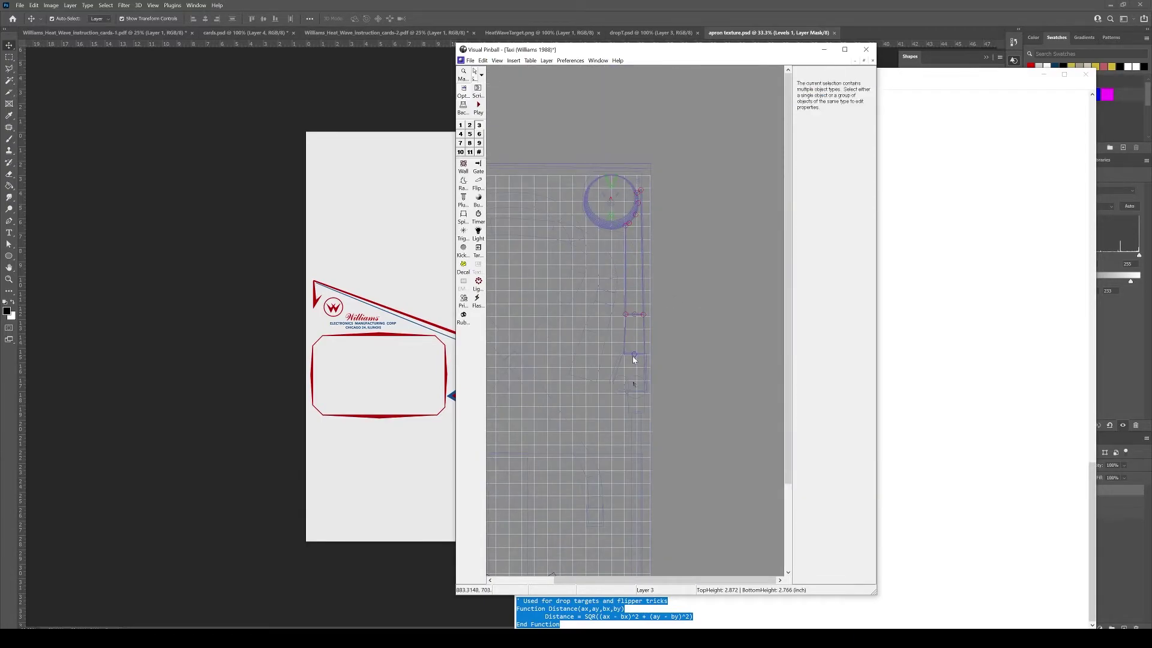
{"action": "left_click", "coordinate": [618, 340]}
{"action": "left_click", "coordinate": [603, 298]}
{"action": "left_click", "coordinate": [572, 294], "text": "shift"}
{"action": "left_click", "coordinate": [576, 238], "text": "shift"}
{"action": "left_click", "coordinate": [539, 336], "text": "shift"}
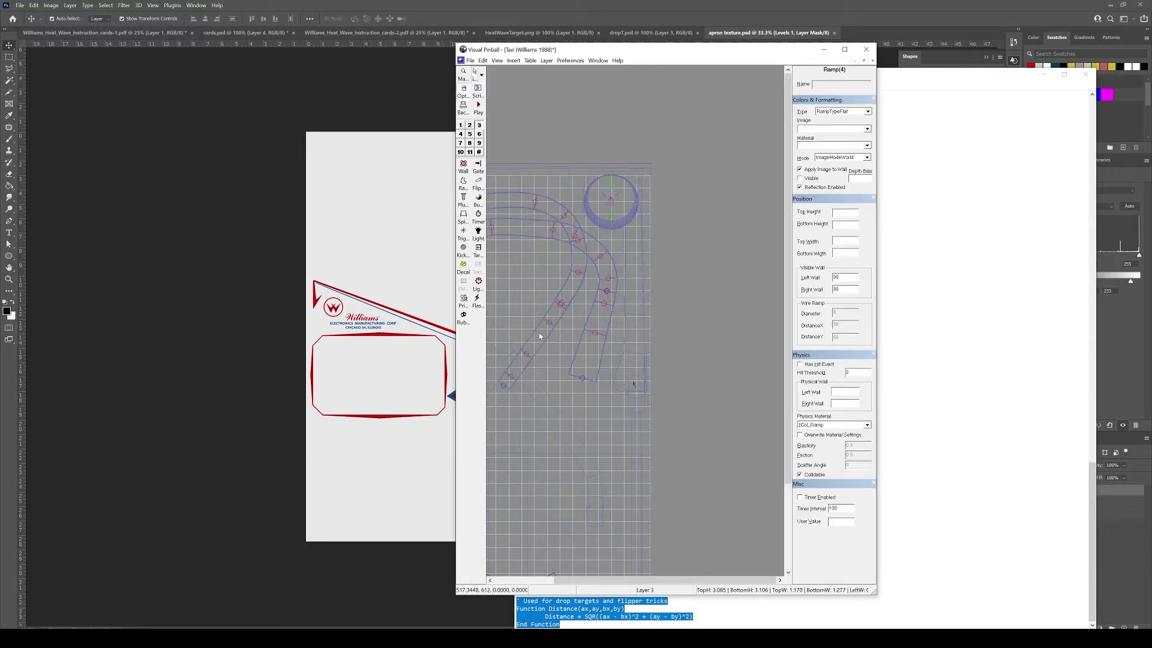
{"action": "left_click", "coordinate": [630, 274], "text": "shift"}
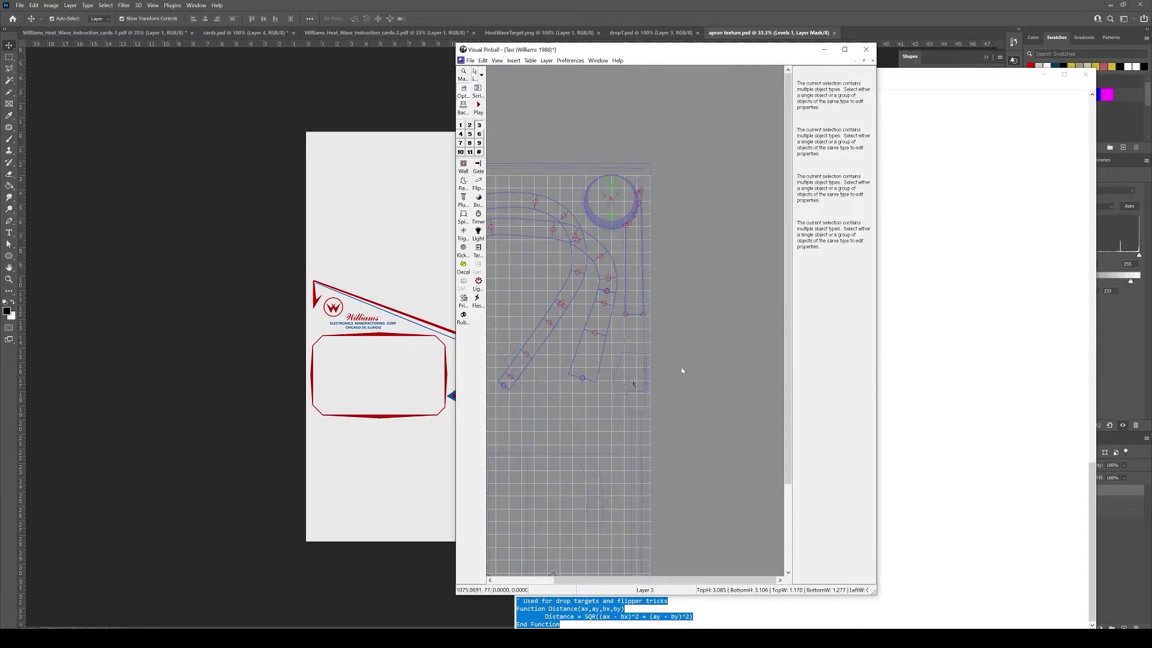
{"action": "left_click", "coordinate": [635, 271], "text": "shift"}
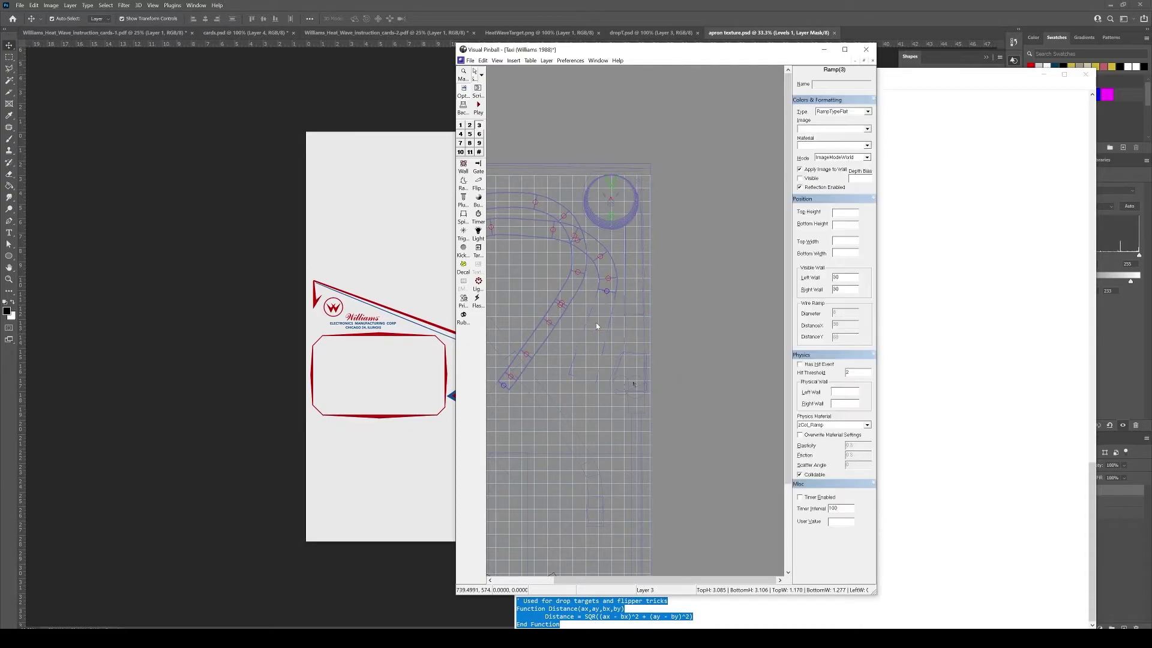
{"action": "left_click", "coordinate": [598, 326]}
Check the physics material of the two raised walls along the table's upper right side
{"action": "left_click", "coordinate": [636, 272]}
{"action": "left_click", "coordinate": [636, 330], "text": "ctrl"}
{"action": "left_click", "coordinate": [636, 331]}
{"action": "left_click", "coordinate": [638, 360], "text": "ctrl"}
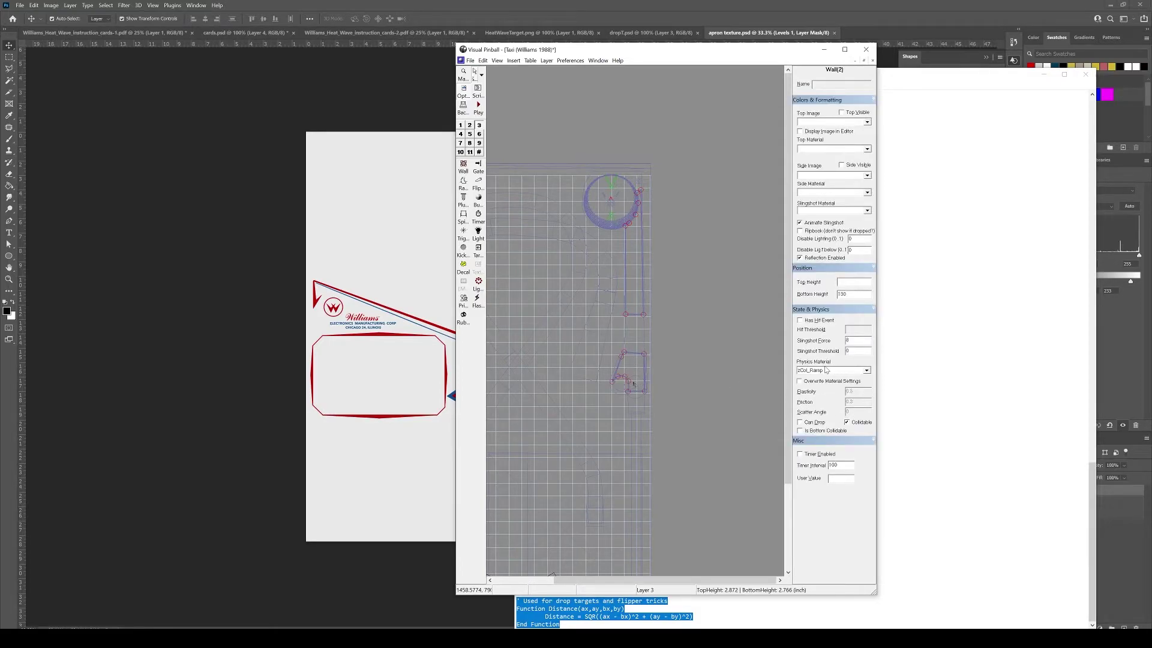
{"action": "left_click", "coordinate": [628, 442]}
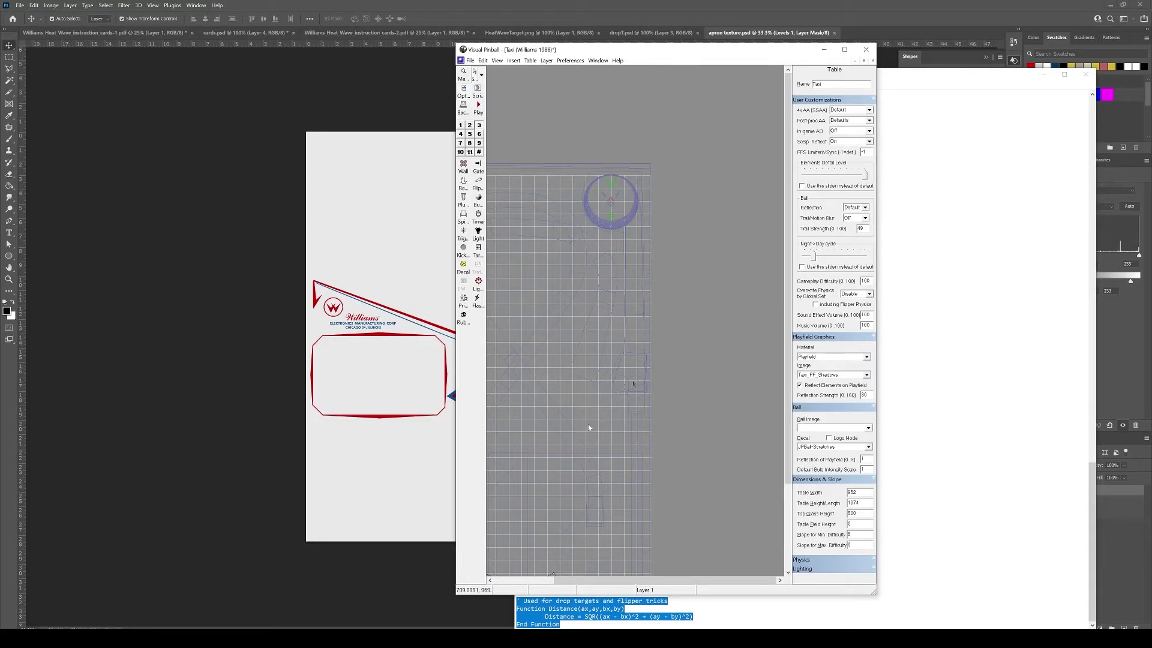
Hide the layer 3 elements and display layer 1 again
{"action": "scroll", "coordinate": [545, 409], "scroll_direction": "down", "scroll_amount": 2}
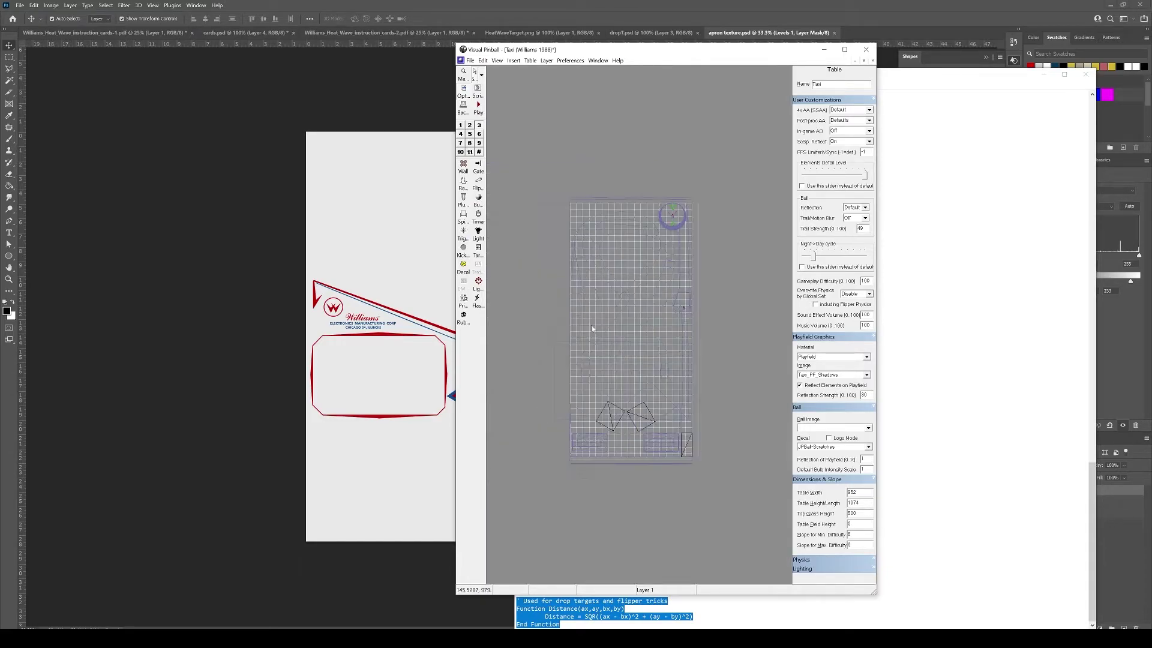
{"action": "left_click", "coordinate": [479, 126]}
{"action": "left_click", "coordinate": [460, 125]}
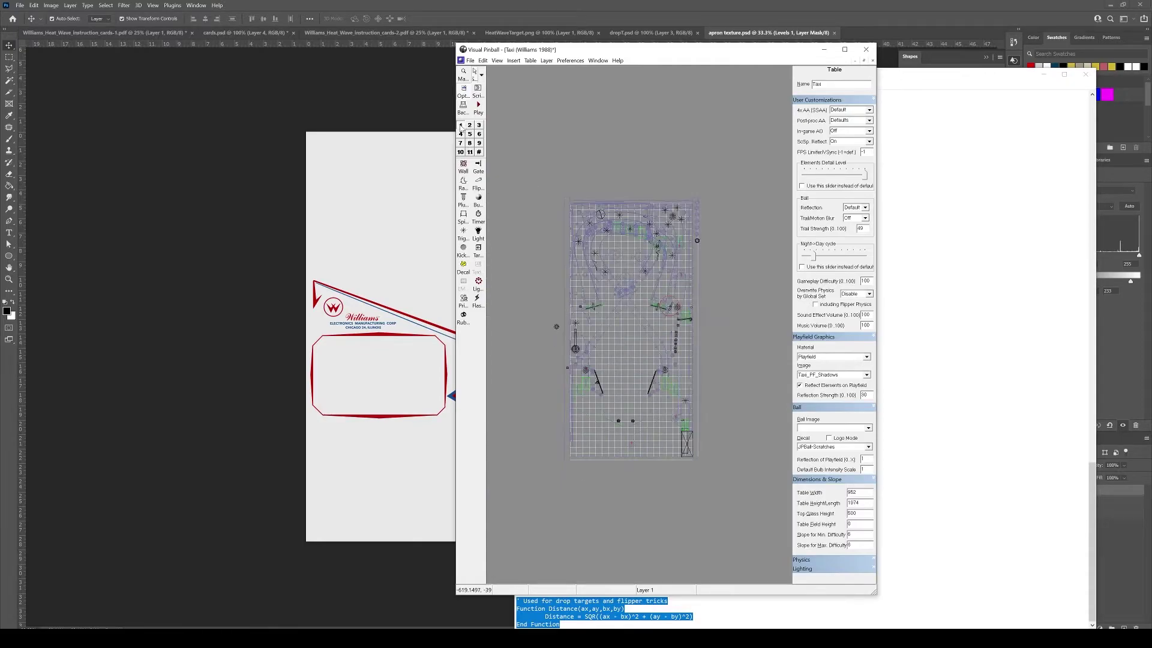
{"action": "scroll", "coordinate": [614, 317], "scroll_direction": "up", "scroll_amount": 2}
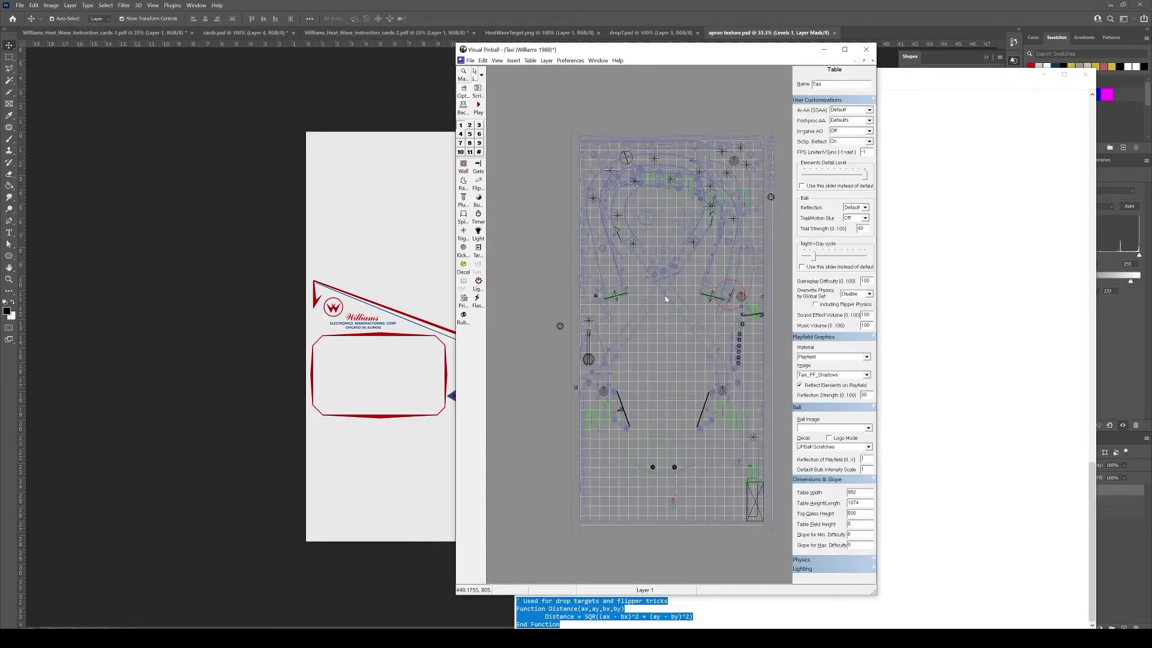
{"action": "scroll", "coordinate": [639, 225], "scroll_direction": "up", "scroll_amount": 3}
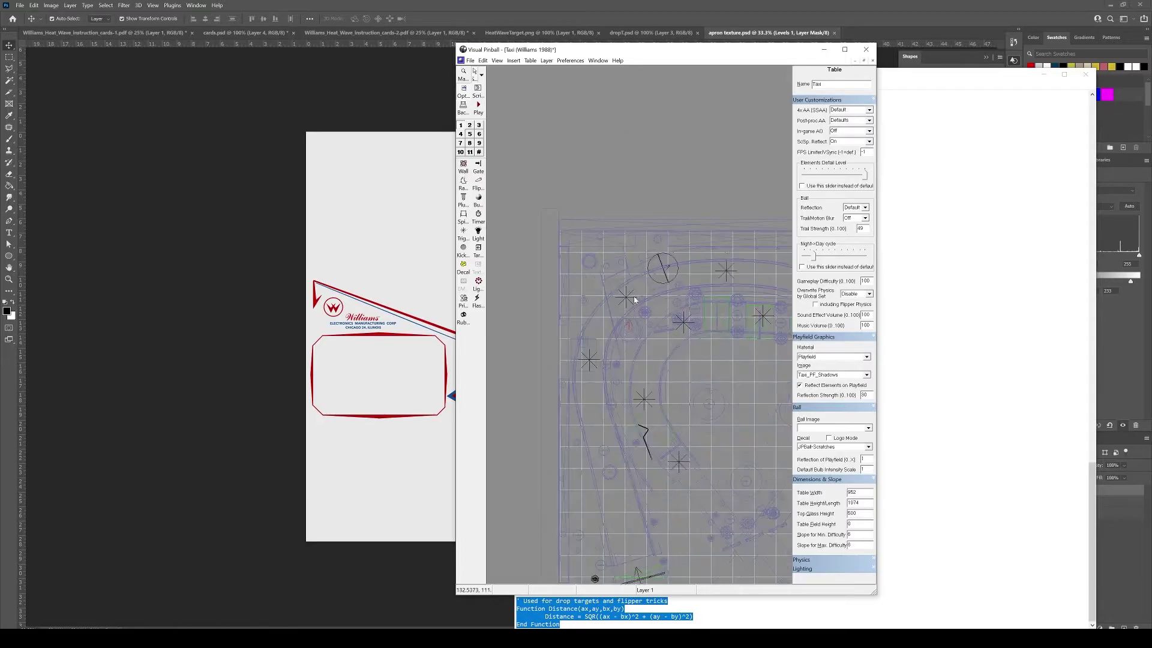
Turn off Overwrite Material Settings on the round target at the table's upper left and assign the zCol_Targets physics material
{"action": "left_click", "coordinate": [666, 361]}
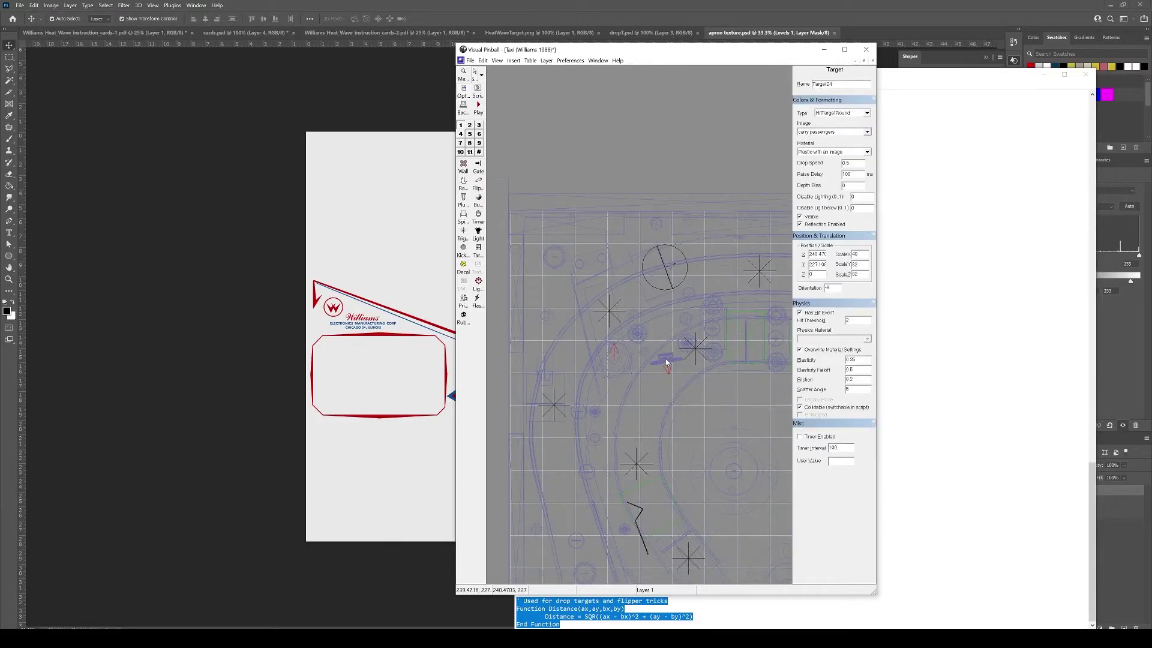
{"action": "left_click", "coordinate": [833, 351]}
{"action": "left_click", "coordinate": [835, 339]}
{"action": "scroll", "coordinate": [840, 366], "scroll_direction": "down", "scroll_amount": 5}
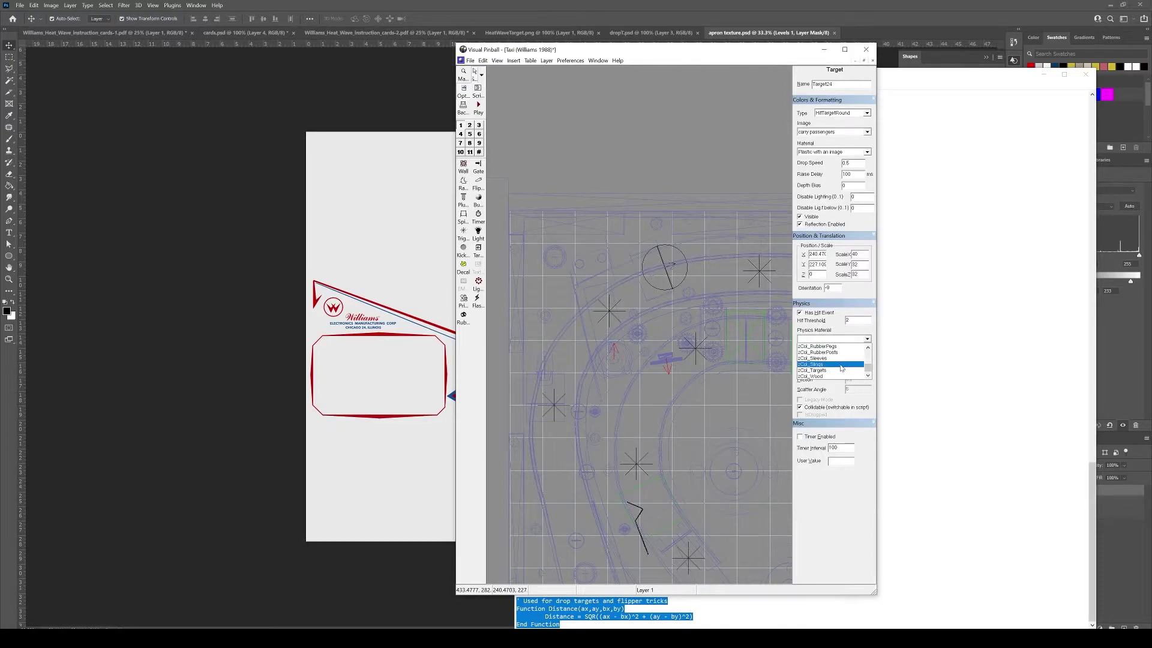
{"action": "left_click", "coordinate": [840, 370]}
Enable Has Hit Event on the three side walls along the lower table, turn off Overwrite Material Settings and assign zCol_Wood
{"action": "scroll", "coordinate": [687, 396], "scroll_direction": "down", "scroll_amount": 3}
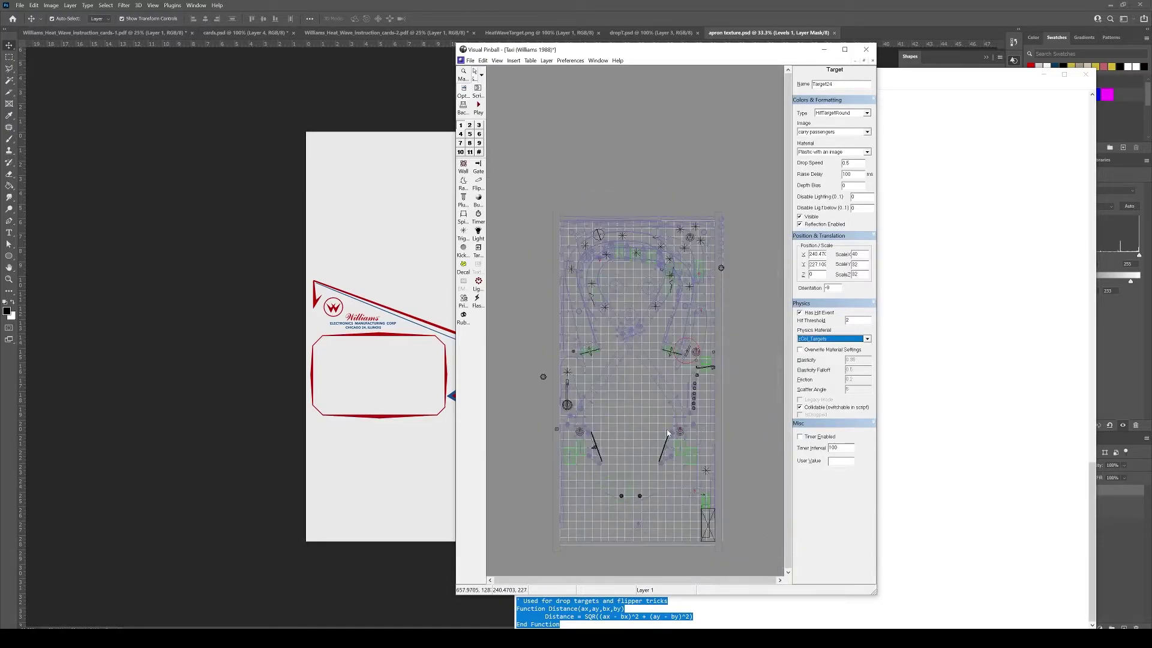
{"action": "scroll", "coordinate": [635, 403], "scroll_direction": "up", "scroll_amount": 1}
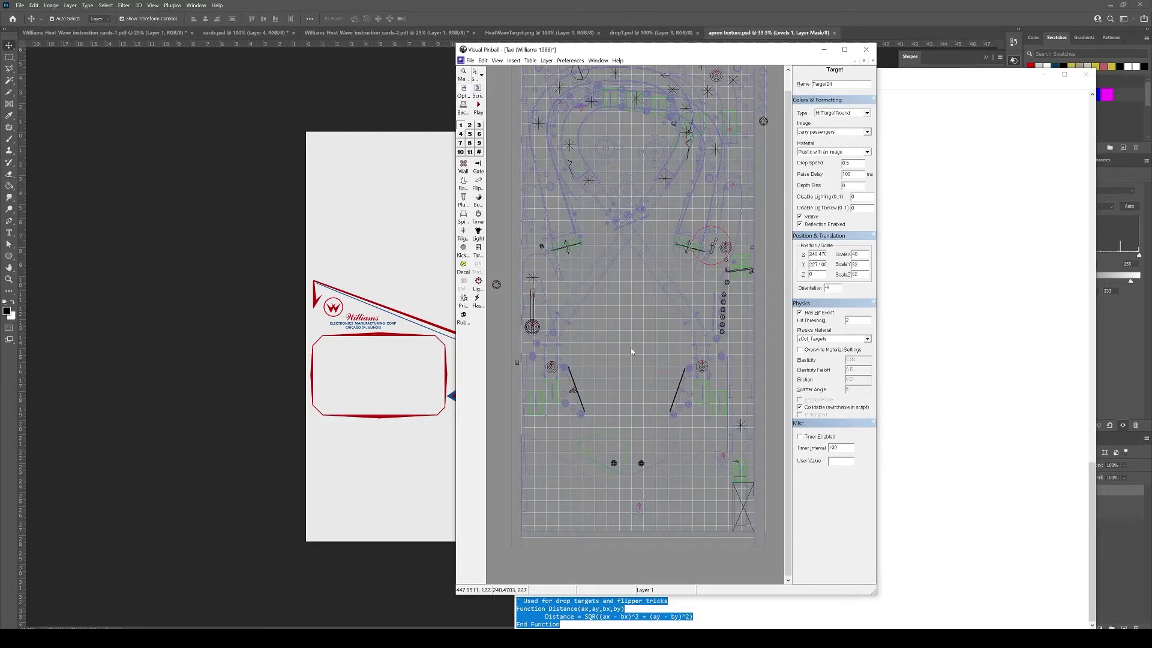
{"action": "left_click", "coordinate": [750, 371]}
{"action": "left_click", "coordinate": [731, 405], "text": "shift"}
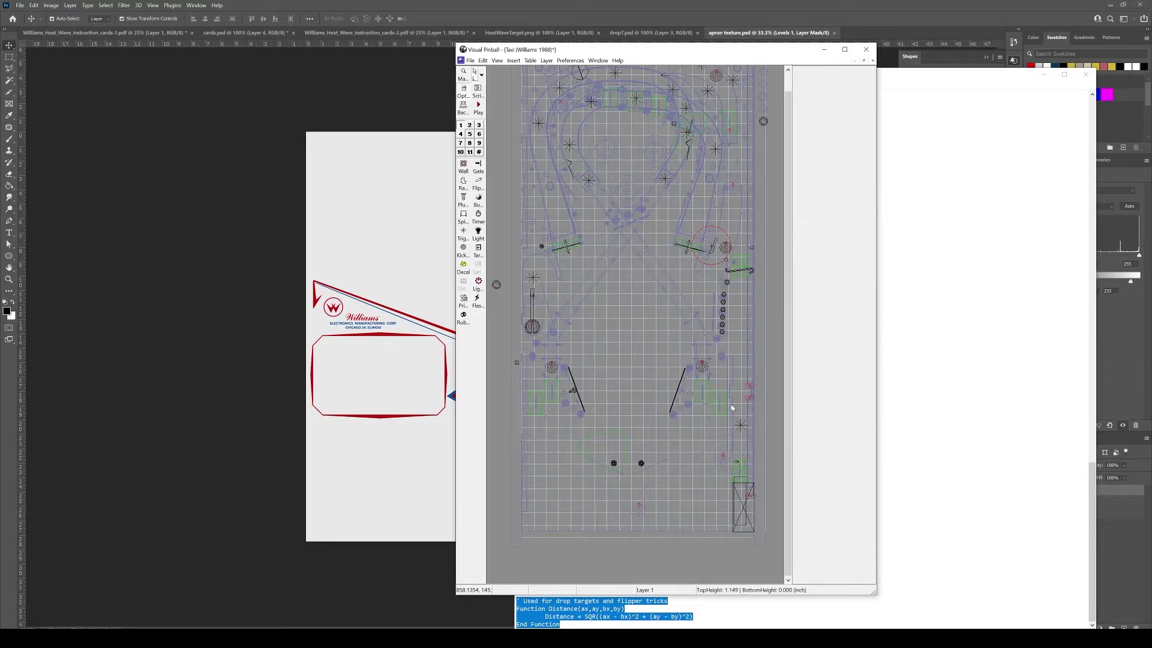
{"action": "left_click", "coordinate": [525, 371], "text": "shift"}
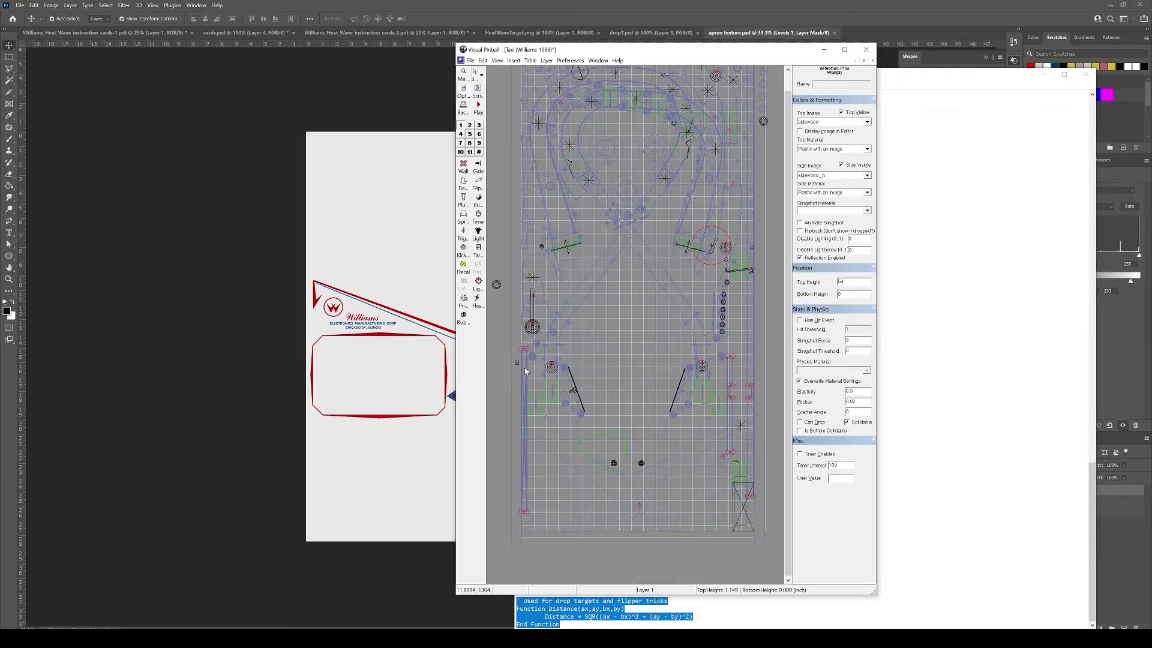
{"action": "left_click", "coordinate": [828, 321]}
{"action": "left_click", "coordinate": [832, 371]}
{"action": "scroll", "coordinate": [864, 408], "scroll_direction": "down", "scroll_amount": 5}
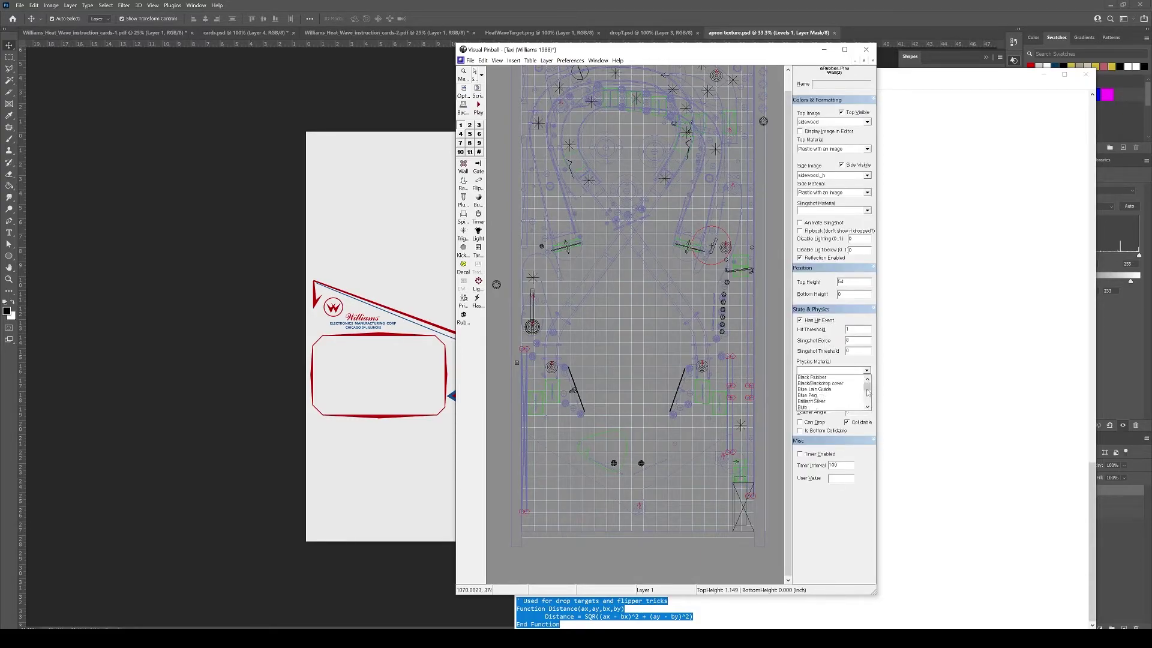
{"action": "left_click", "coordinate": [813, 409]}
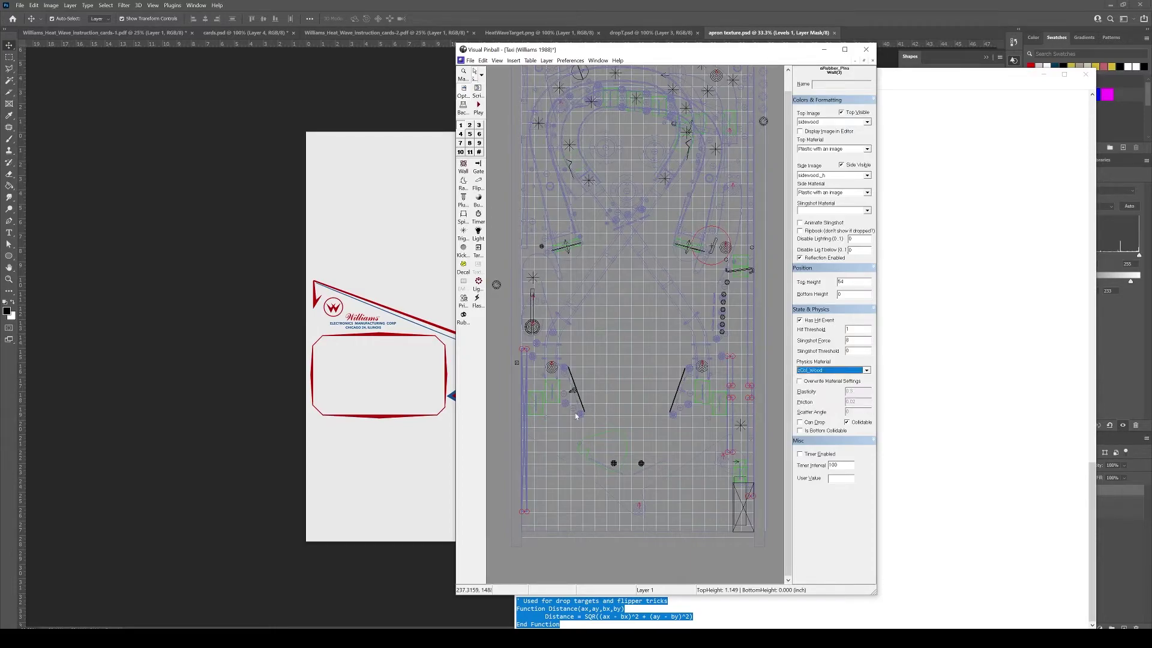
Move the three lower side walls from the aRubber_Pins collection to aRubber_Posts and save the table
{"action": "right_click", "coordinate": [522, 426]}
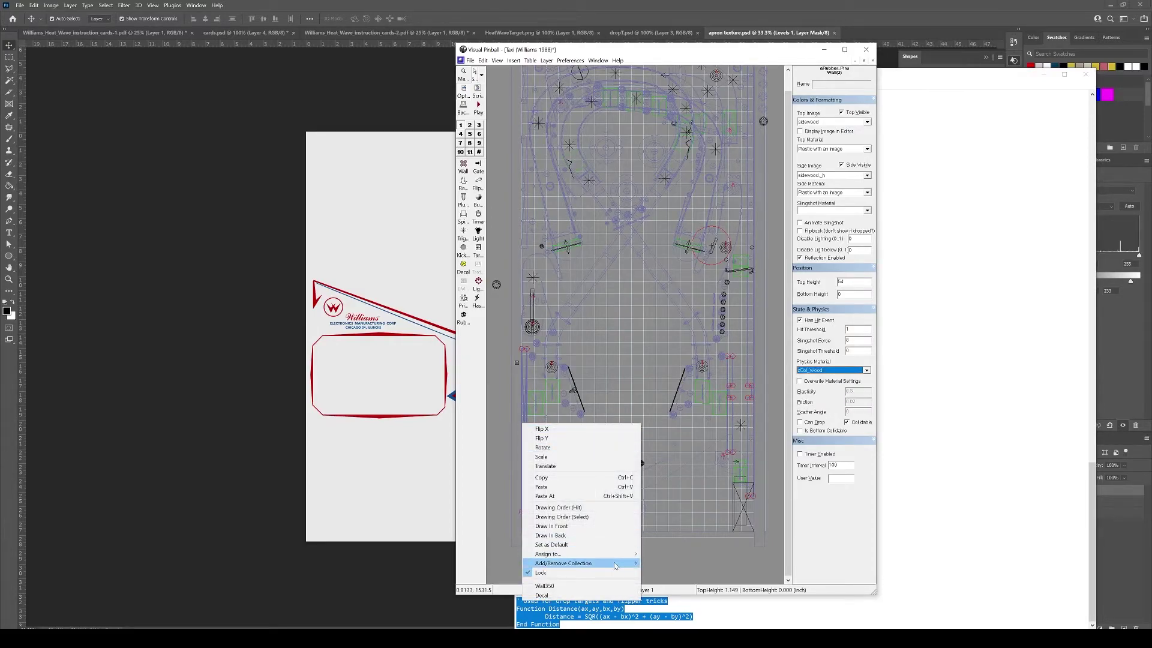
{"action": "mouse_move", "coordinate": [614, 565]}
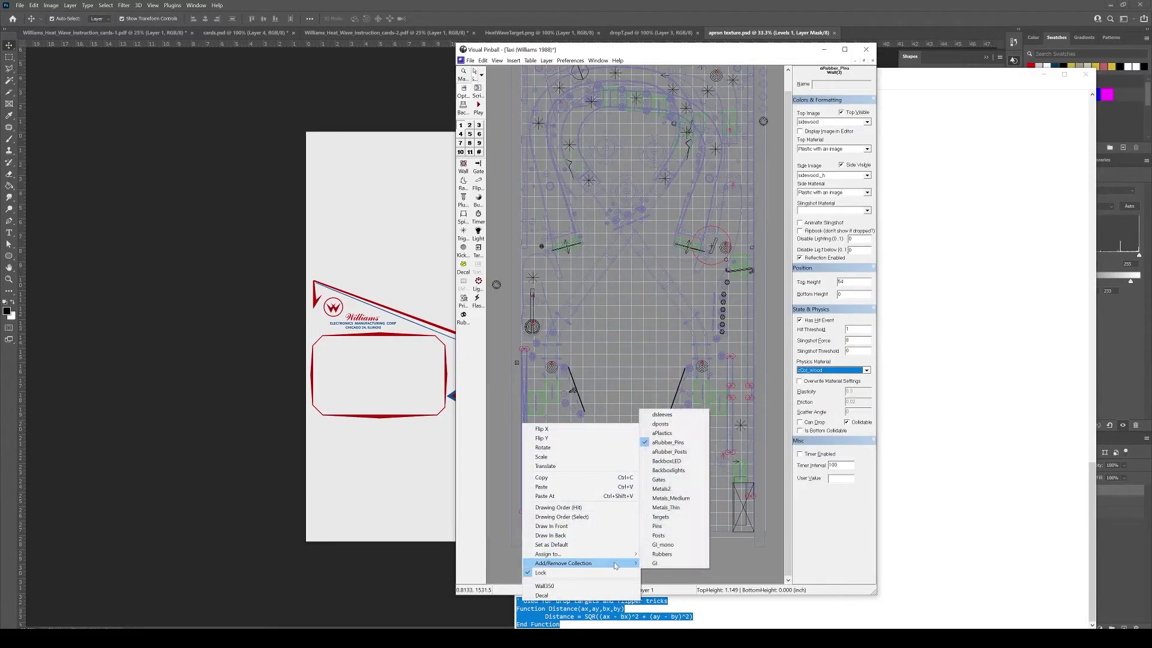
{"action": "left_click", "coordinate": [668, 442]}
{"action": "right_click", "coordinate": [525, 430]}
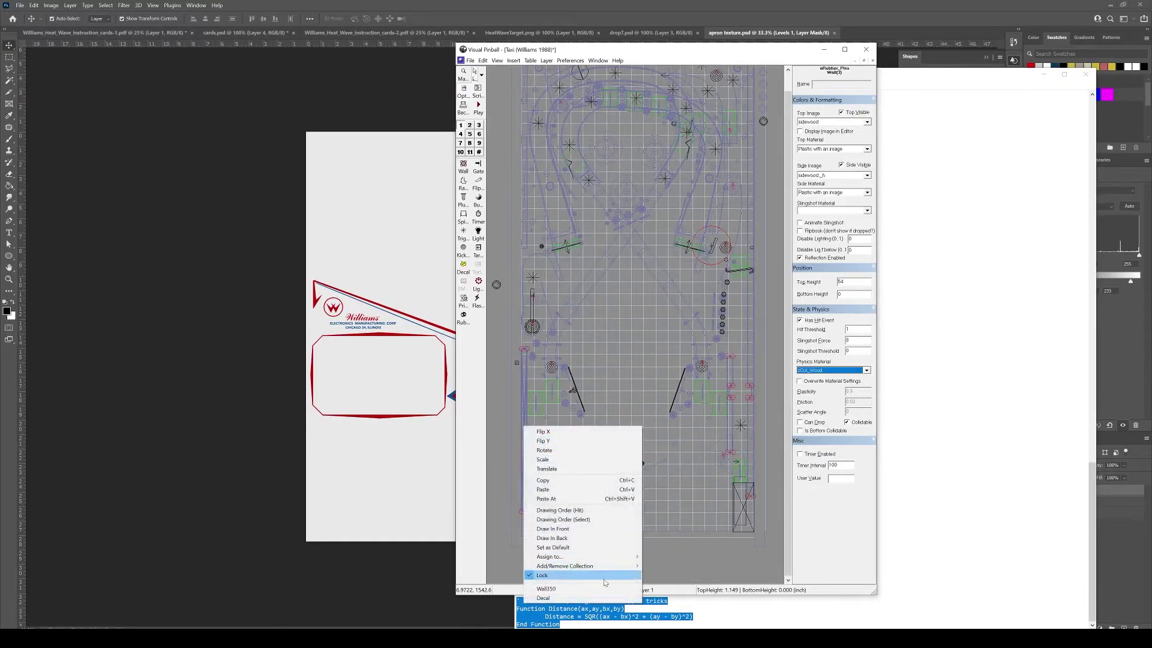
{"action": "mouse_move", "coordinate": [633, 565]}
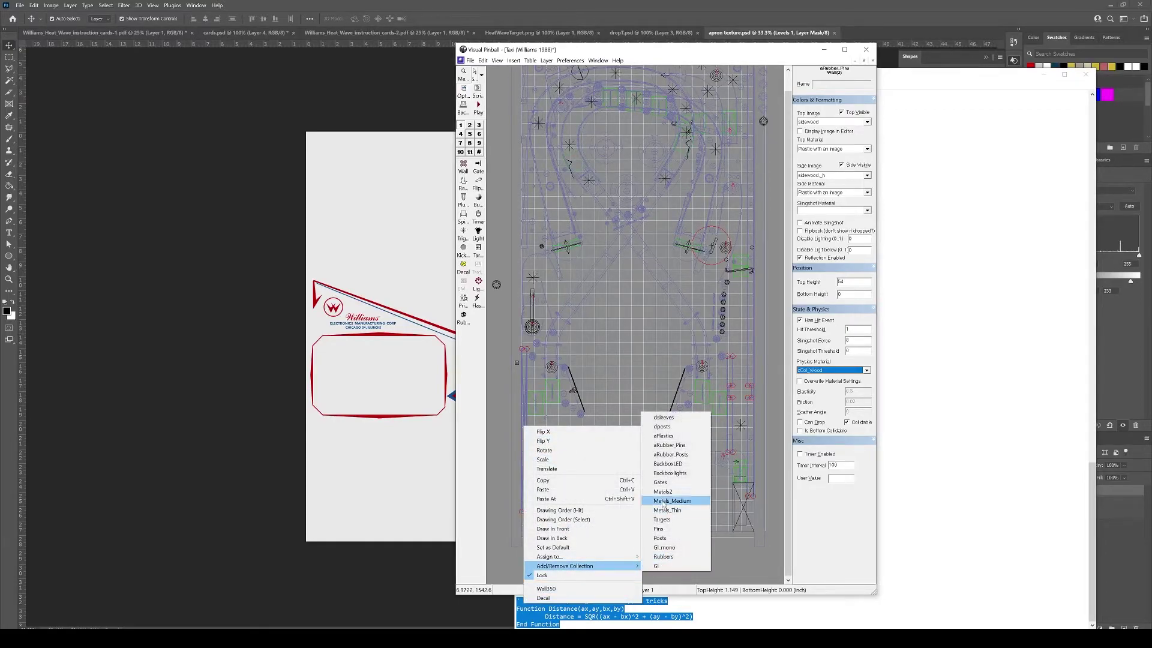
{"action": "left_click", "coordinate": [667, 456]}
{"action": "left_click", "coordinate": [643, 410]}
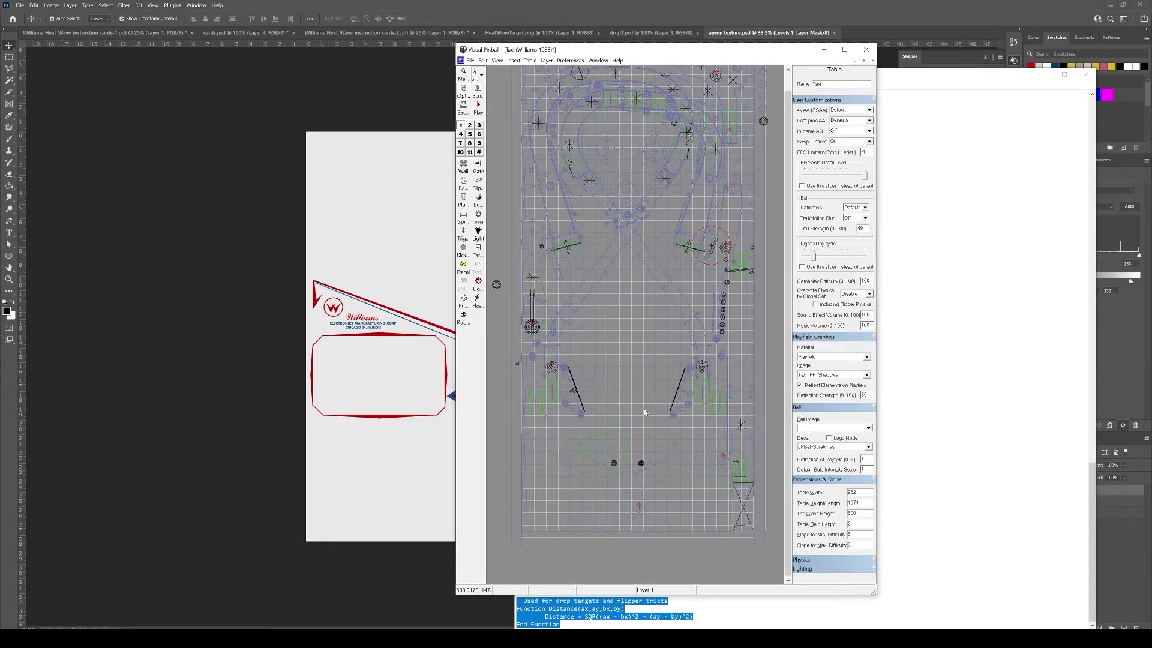
{"action": "key", "text": "ctrl+s"}
Change the Elasticity of the zCol_MetalPO material in the Material Manager
{"action": "left_click", "coordinate": [648, 154]}
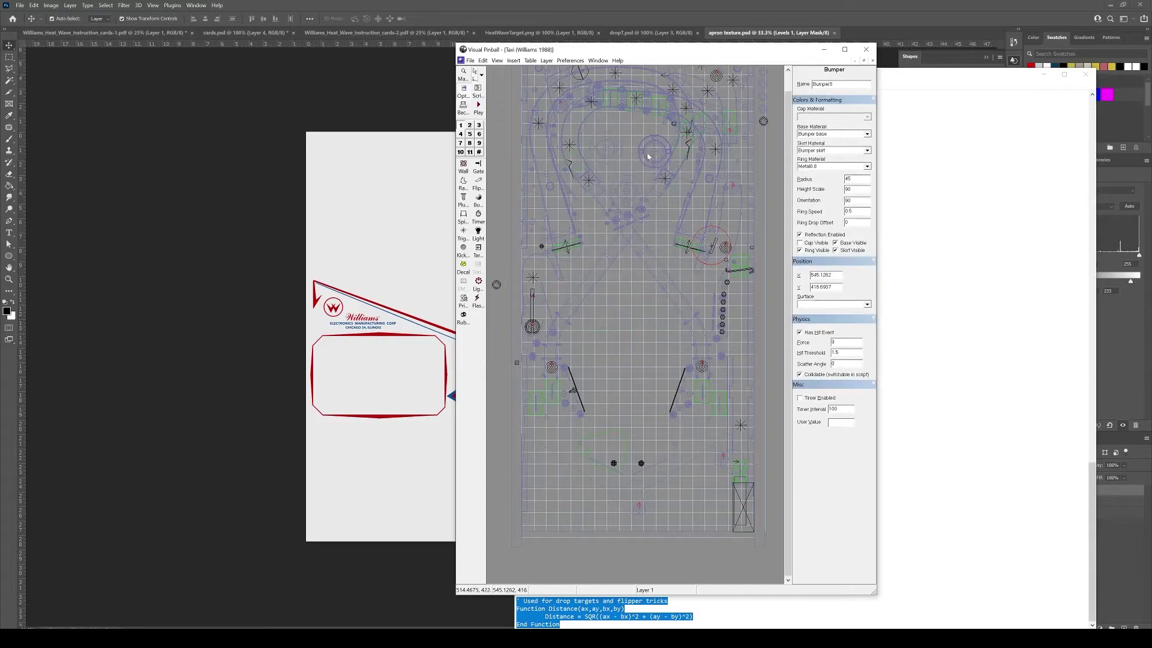
{"action": "left_click", "coordinate": [598, 127]}
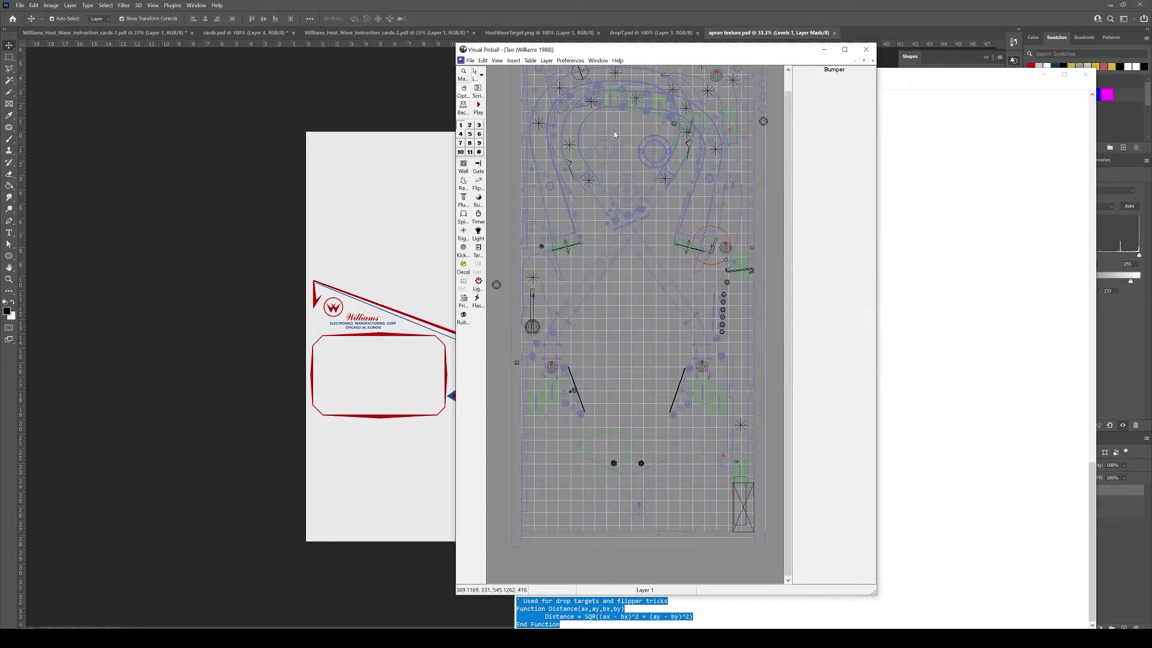
{"action": "left_click", "coordinate": [531, 61]}
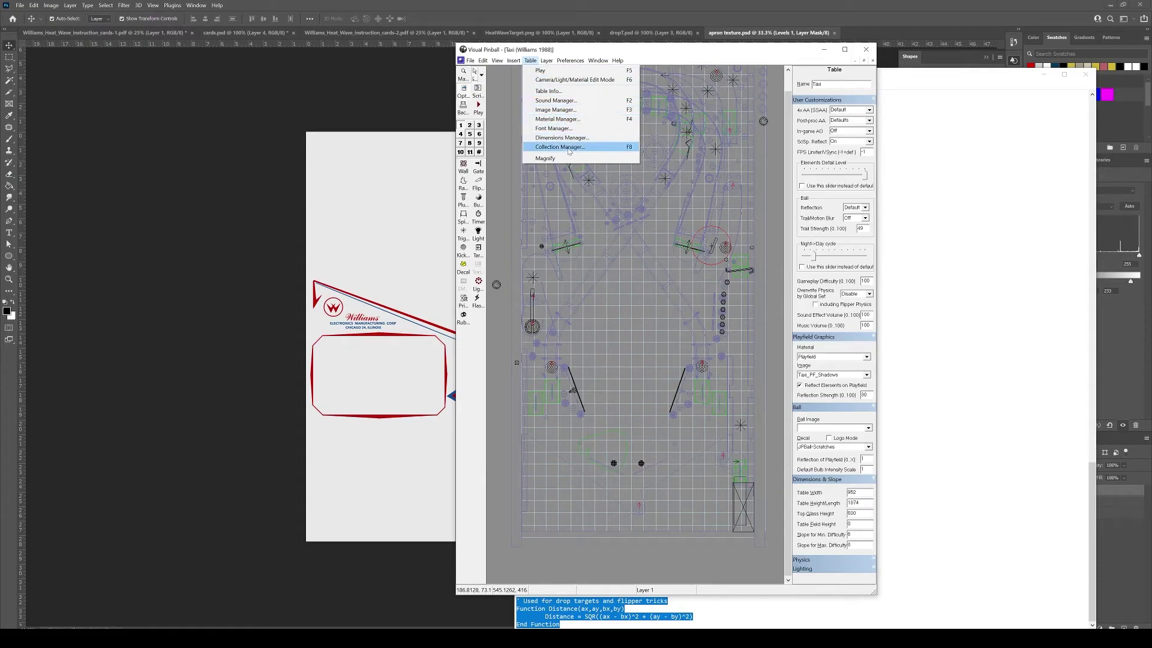
{"action": "left_click", "coordinate": [567, 119]}
{"action": "left_click_drag", "start_coordinate": [750, 222], "coordinate": [750, 314]}
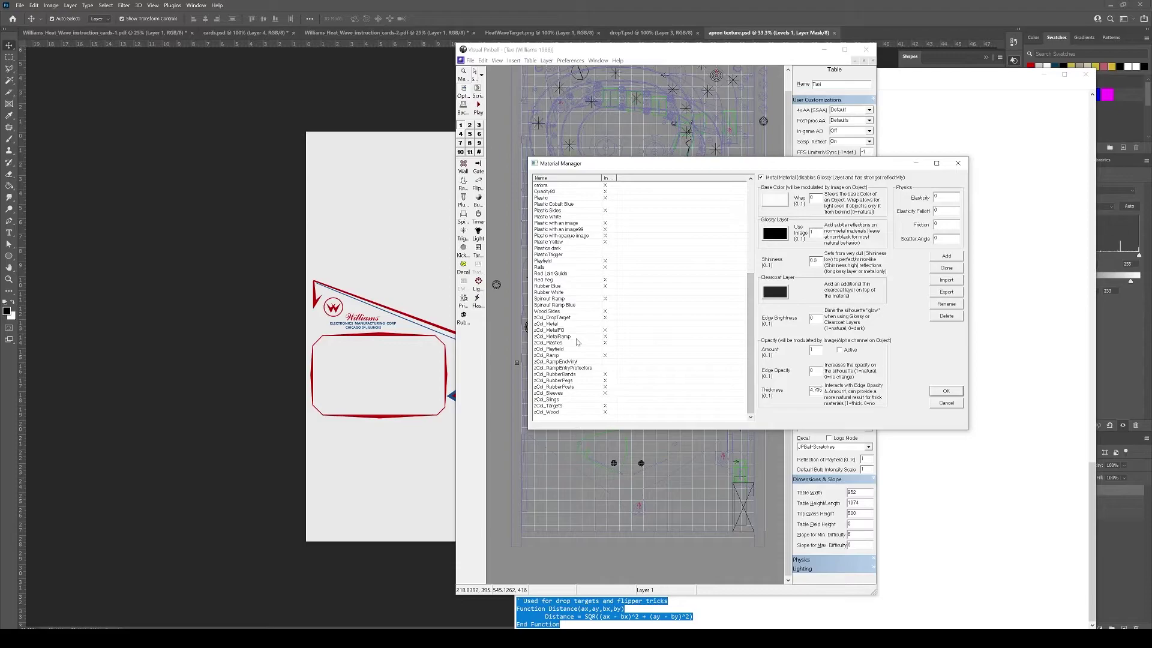
{"action": "left_click", "coordinate": [555, 331]}
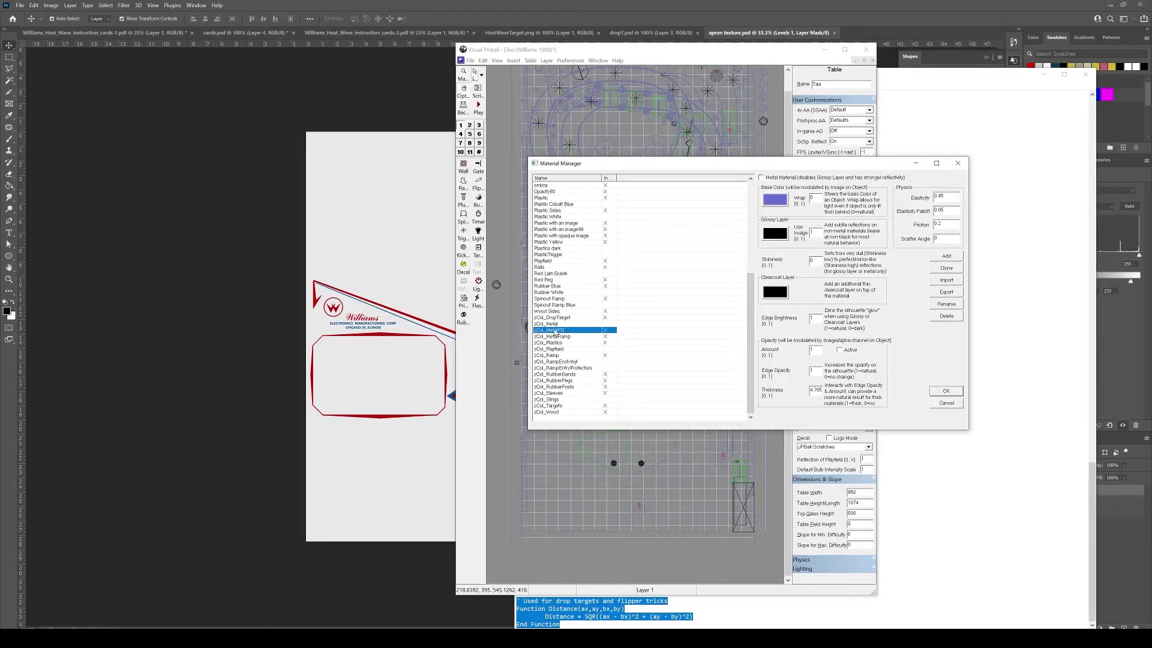
{"action": "double_click", "coordinate": [940, 196]}
{"action": "type", "text": "5"}
{"action": "left_click", "coordinate": [951, 399]}
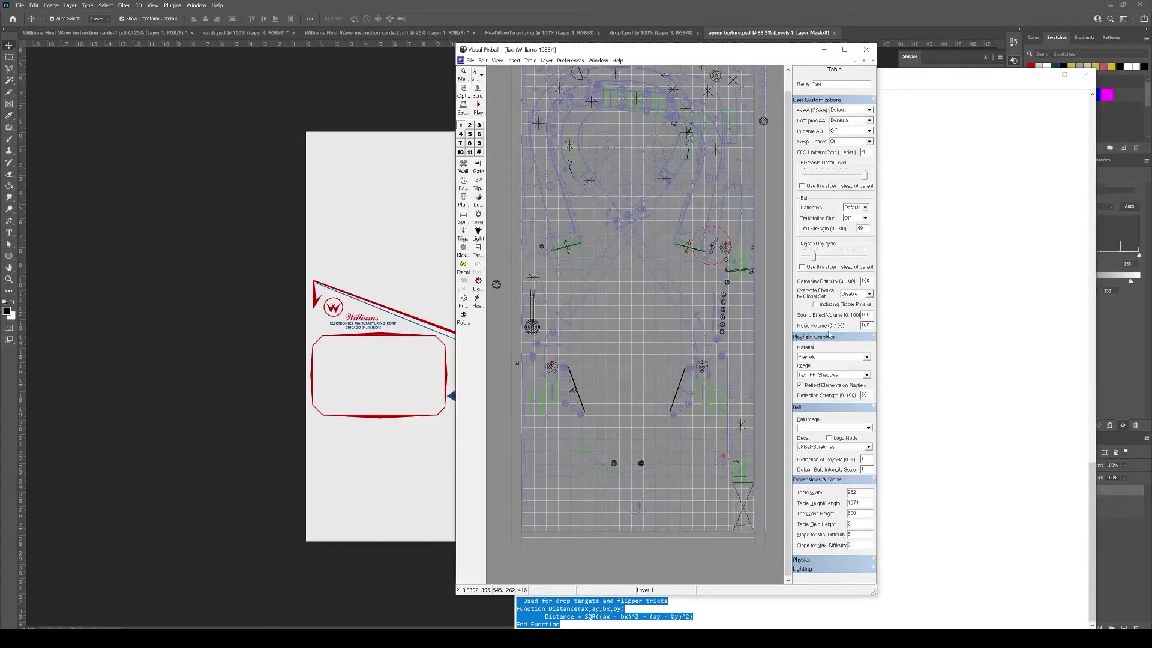
Set all three bumpers to Force 11, Hit Threshold 1.6 and Scatter Angle 2, and save the table
{"action": "left_click", "coordinate": [633, 178]}
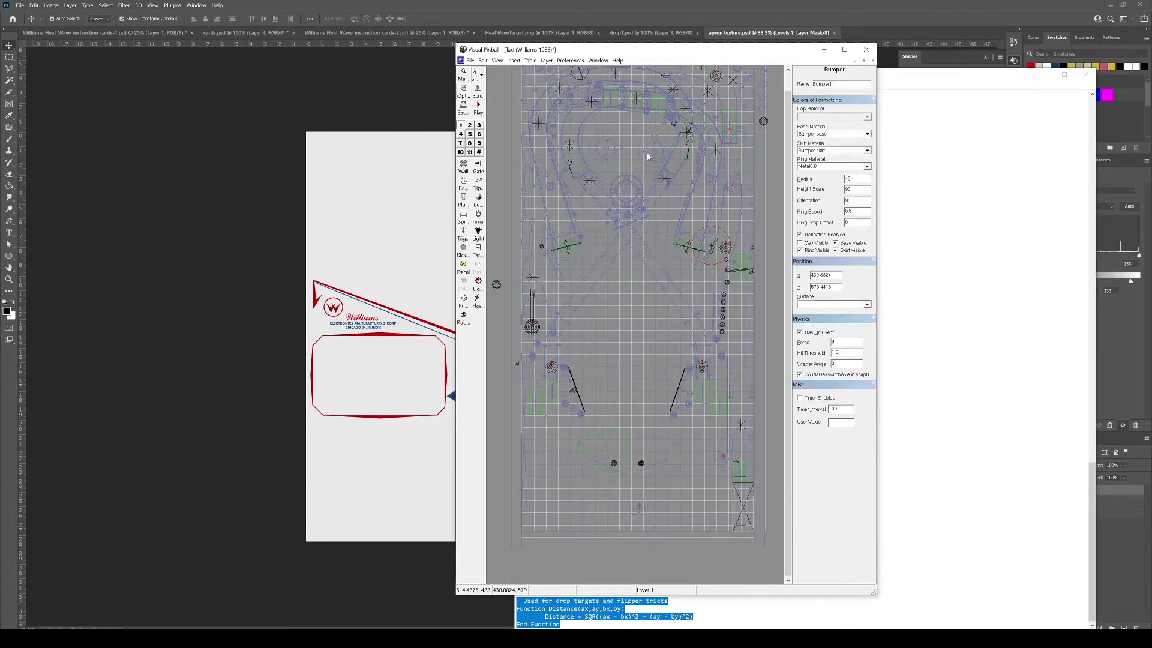
{"action": "left_click", "coordinate": [642, 159], "text": "shift"}
{"action": "left_click", "coordinate": [616, 139], "text": "shift"}
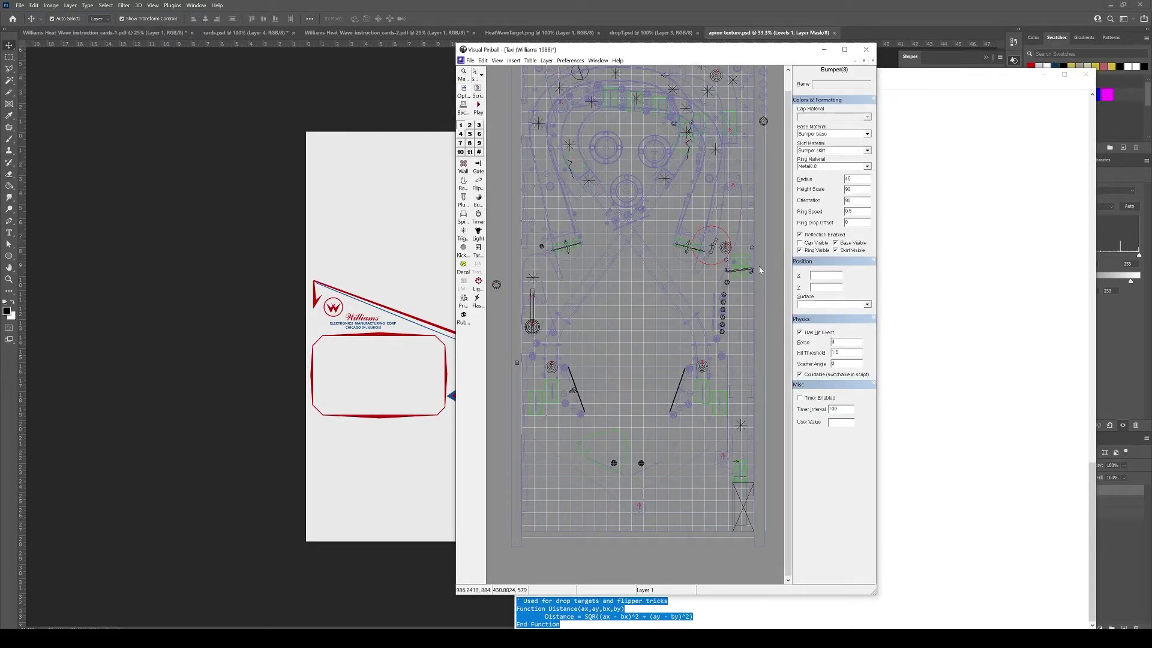
{"action": "double_click", "coordinate": [833, 342]}
{"action": "type", "text": "11"}
{"action": "left_click", "coordinate": [854, 353]}
{"action": "scroll", "coordinate": [629, 411], "scroll_direction": "up", "scroll_amount": 1}
{"action": "left_click", "coordinate": [470, 61]}
{"action": "left_click", "coordinate": [483, 96]}
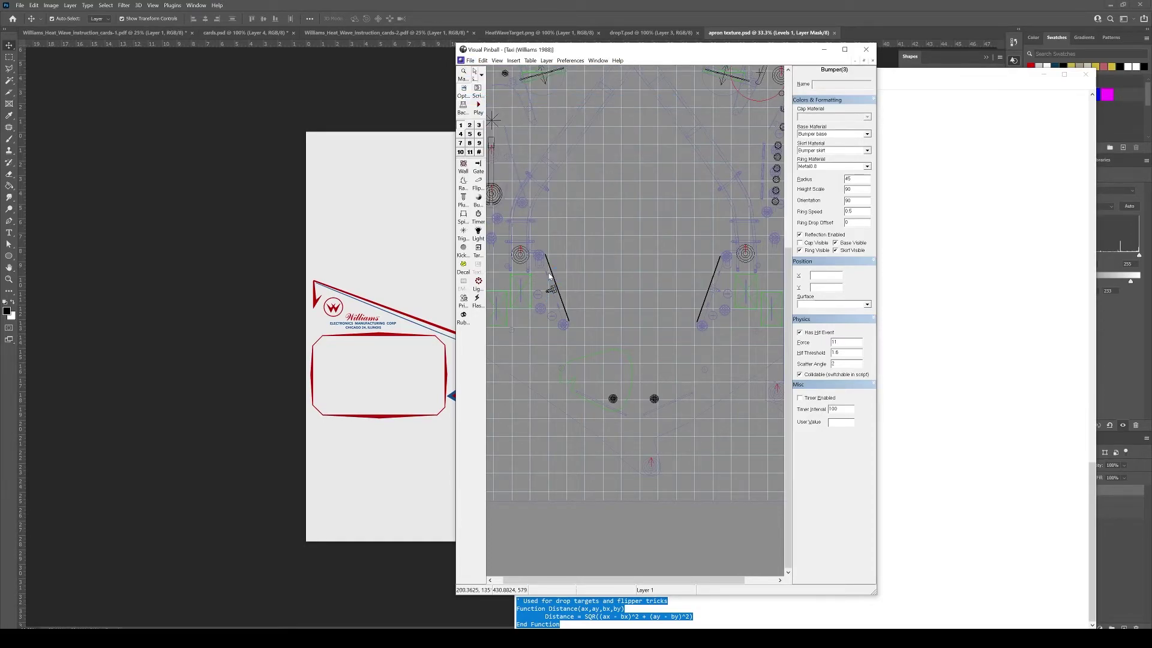
Set the Slingshot Force to 5.5 and the Slingshot Threshold to 1.6 on both slingshot walls
{"action": "left_click", "coordinate": [553, 280]}
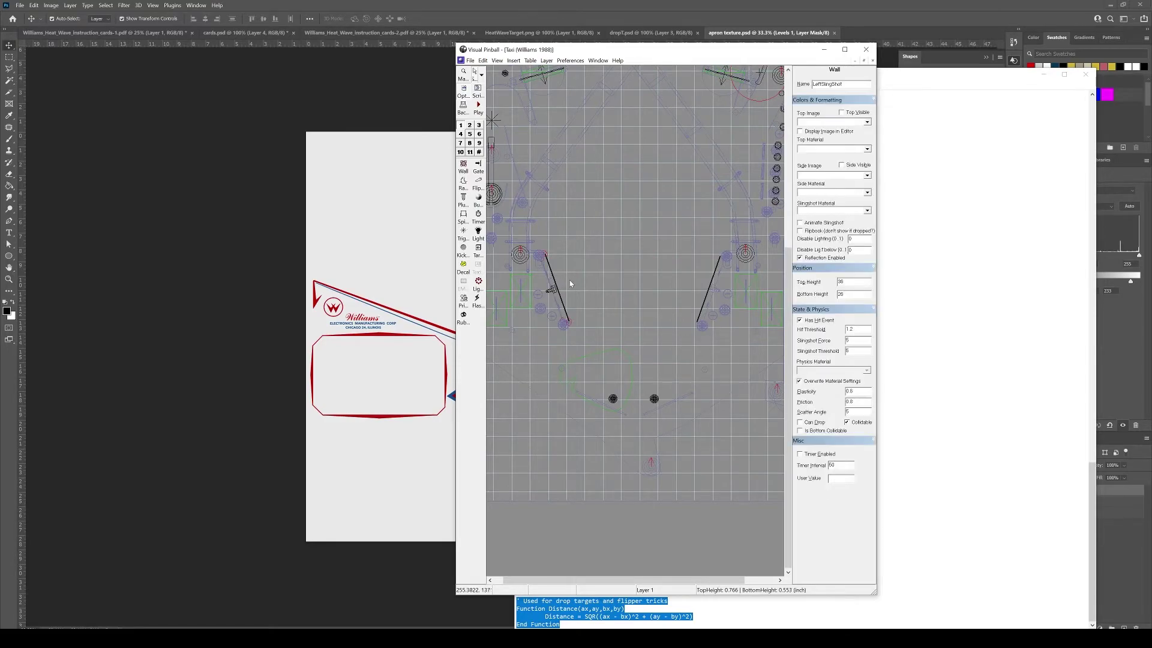
{"action": "left_click", "coordinate": [715, 286]}
{"action": "key", "text": "Tab"}
{"action": "type", "text": "5.5"}
Turn off Overwrite Material Settings on both slingshot walls and assign the zCol_Slings physics material
{"action": "left_click", "coordinate": [824, 382]}
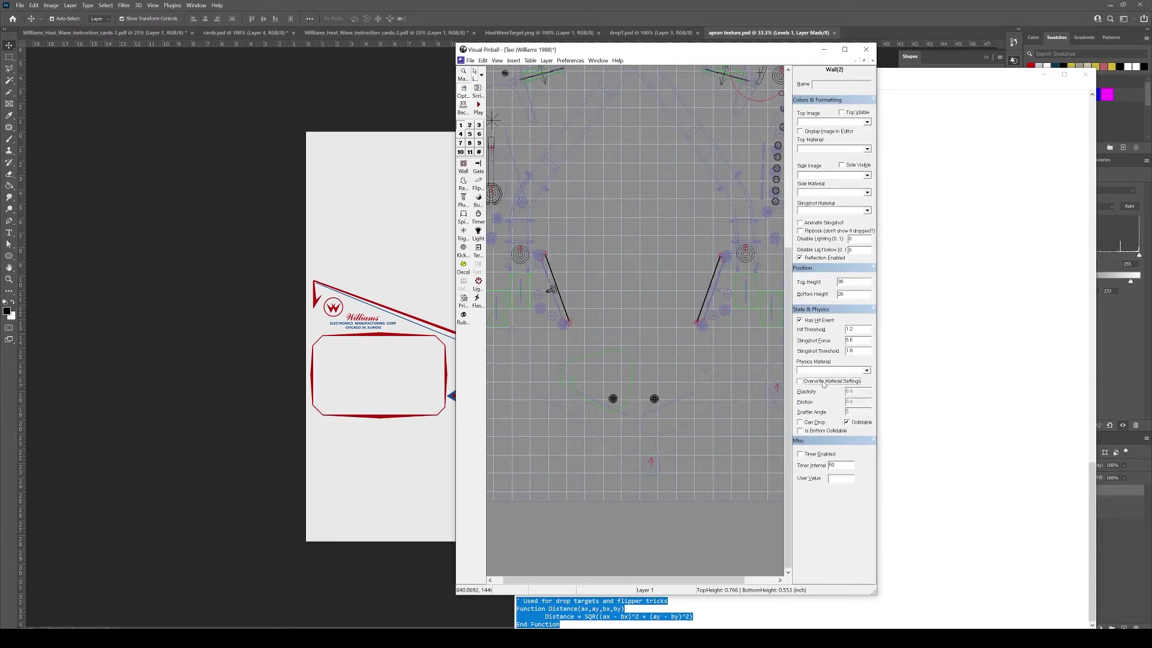
{"action": "left_click", "coordinate": [823, 382]}
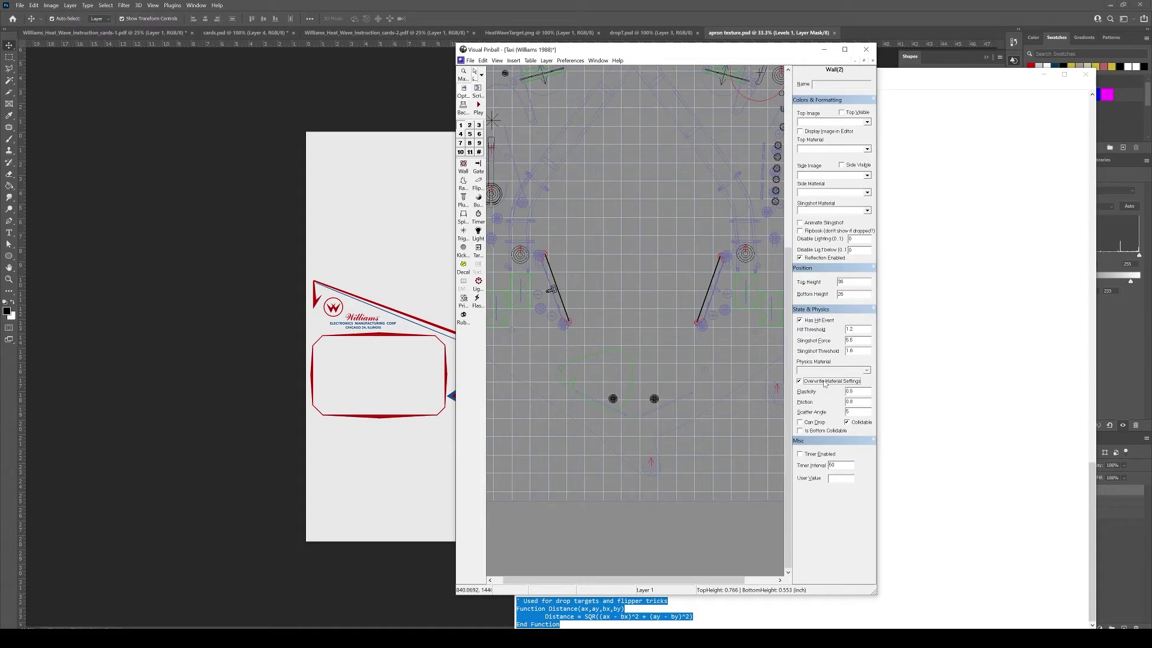
{"action": "left_click", "coordinate": [825, 383]}
{"action": "scroll", "coordinate": [868, 402], "scroll_direction": "down", "scroll_amount": 5}
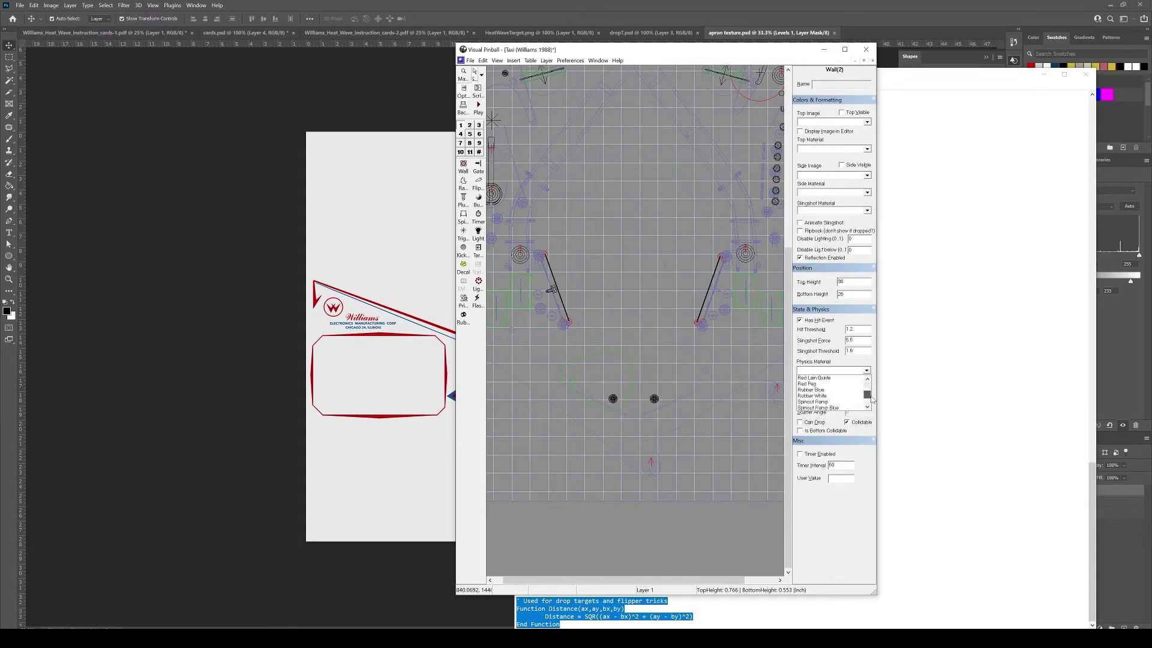
{"action": "left_click", "coordinate": [847, 399]}
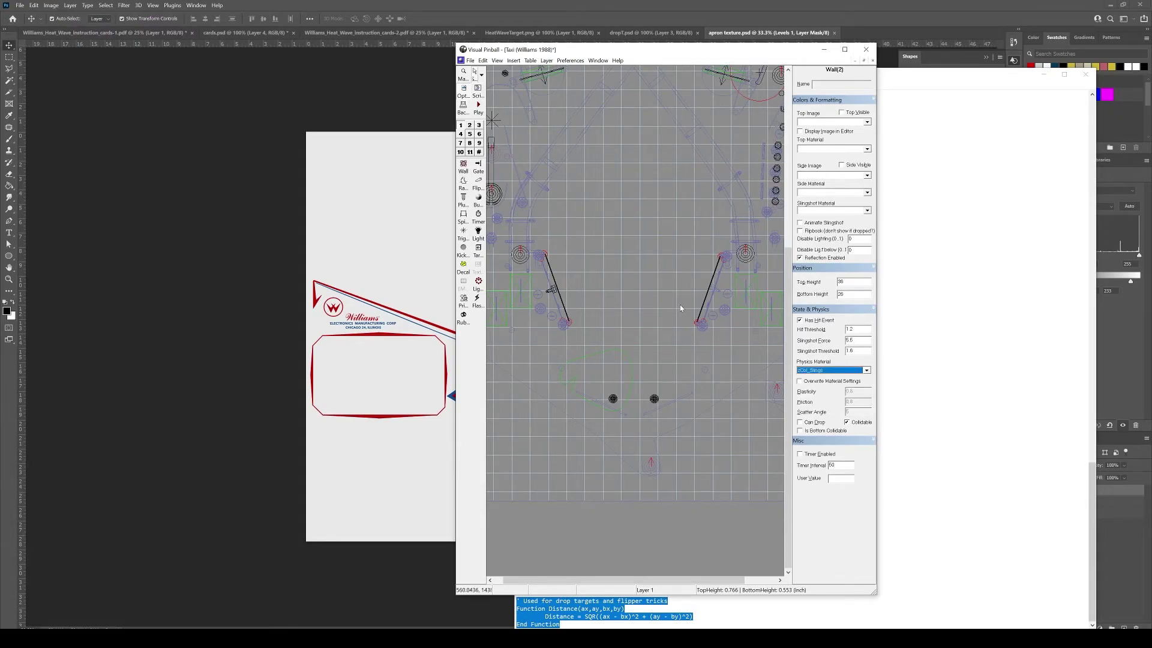
Display layer 11 and unlock the right slingshot wall
{"action": "scroll", "coordinate": [679, 303], "scroll_direction": "up", "scroll_amount": 4}
{"action": "scroll", "coordinate": [666, 287], "scroll_direction": "up", "scroll_amount": 2}
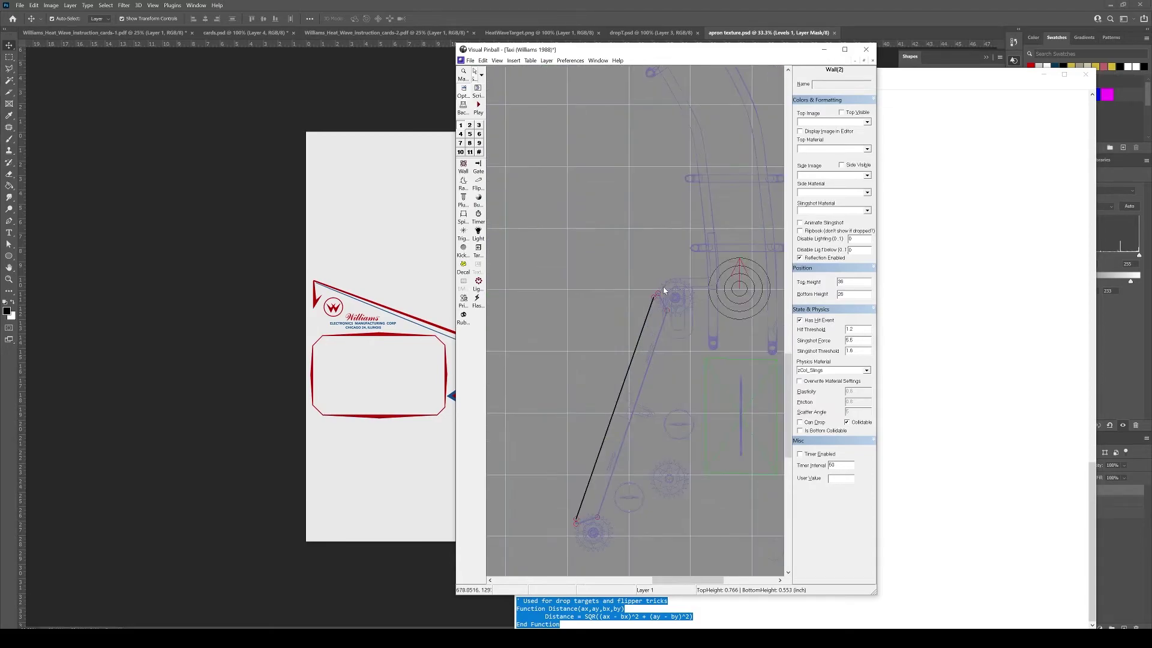
{"action": "scroll", "coordinate": [612, 321], "scroll_direction": "up", "scroll_amount": 2}
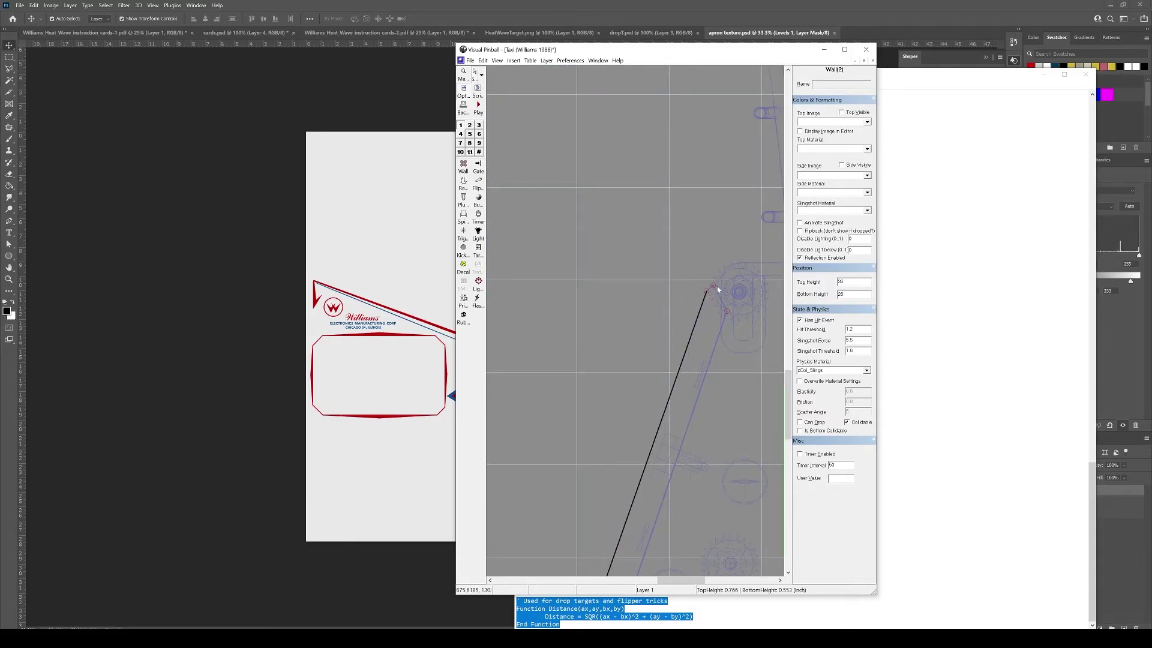
{"action": "left_click", "coordinate": [470, 152]}
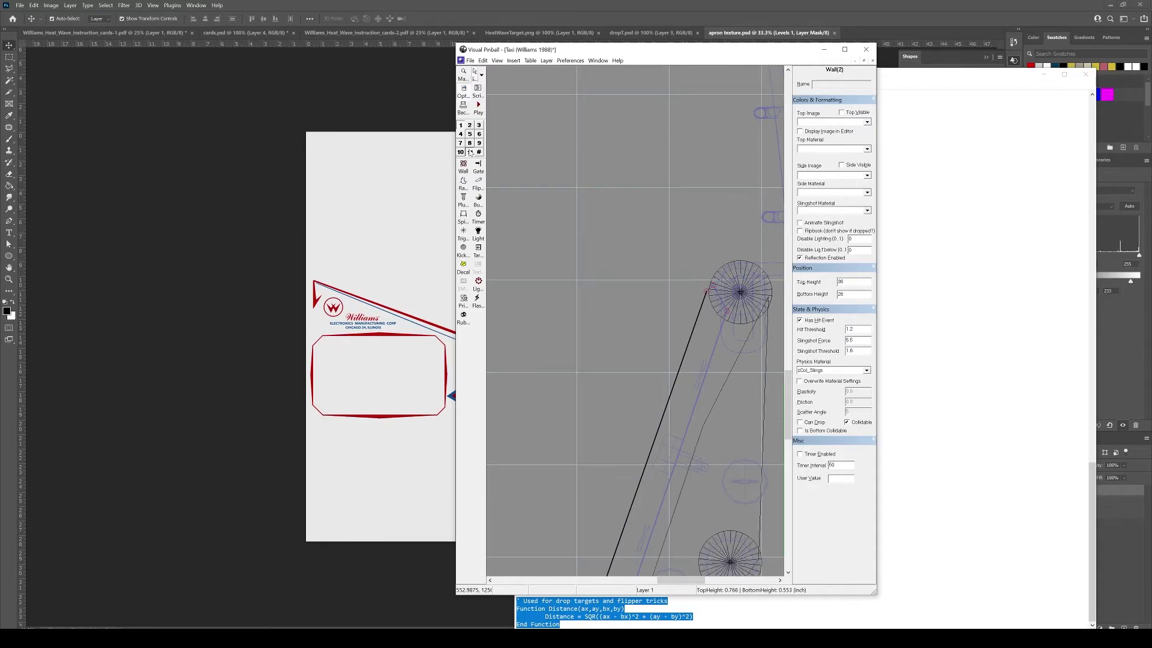
{"action": "left_click", "coordinate": [707, 294]}
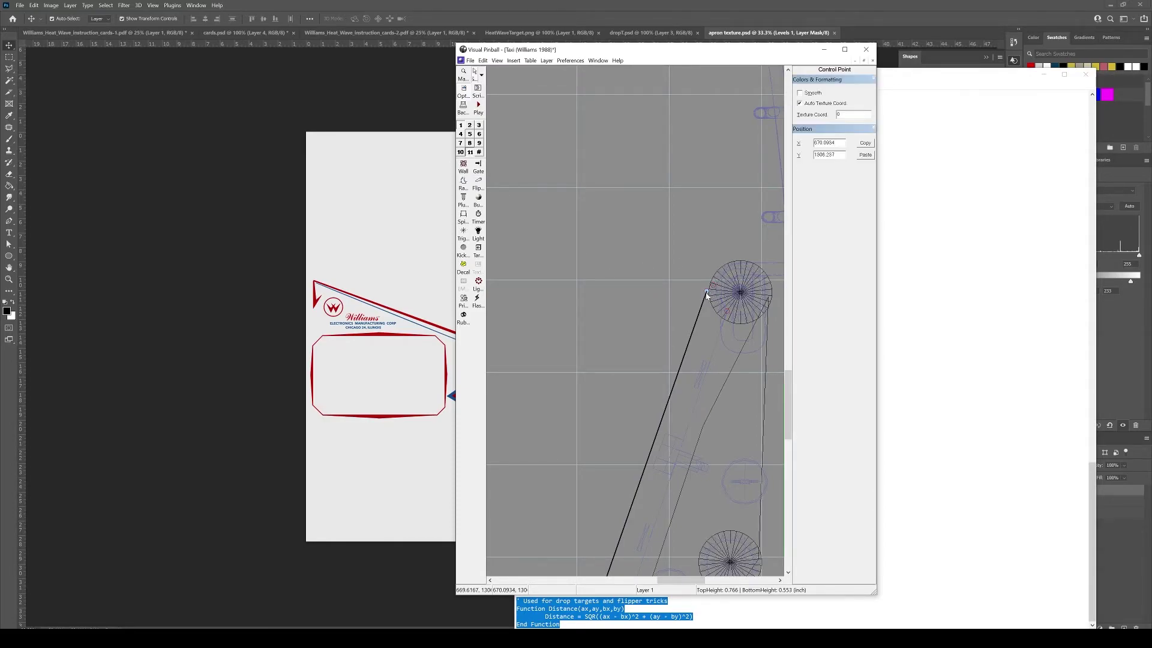
{"action": "right_click", "coordinate": [703, 314]}
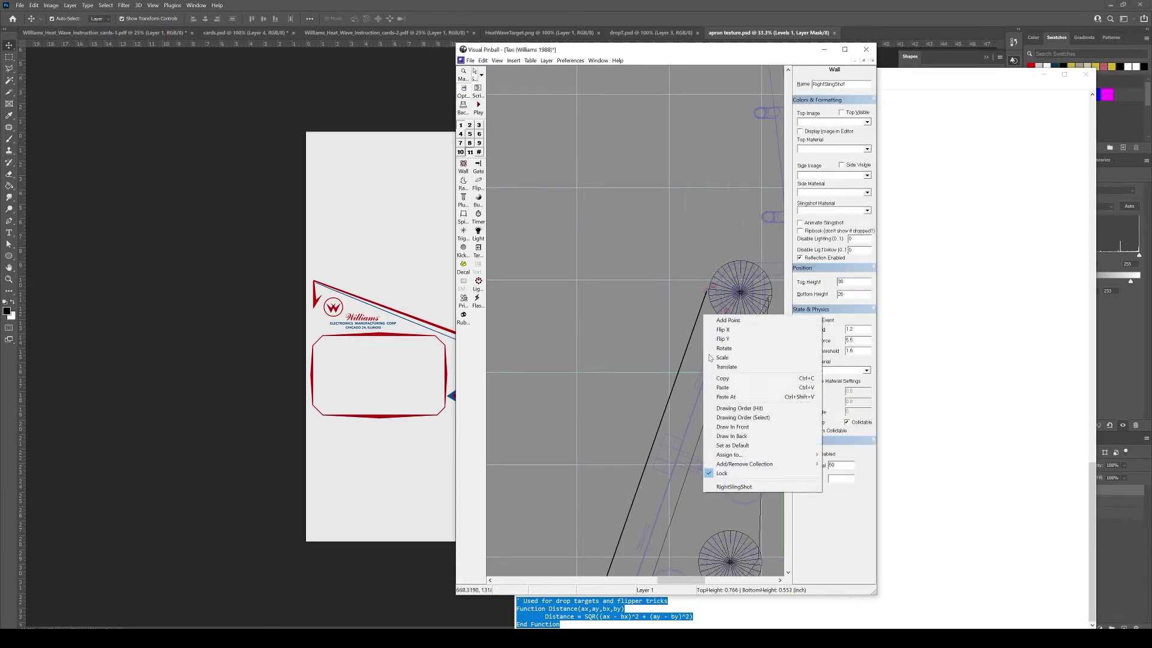
{"action": "left_click", "coordinate": [731, 474]}
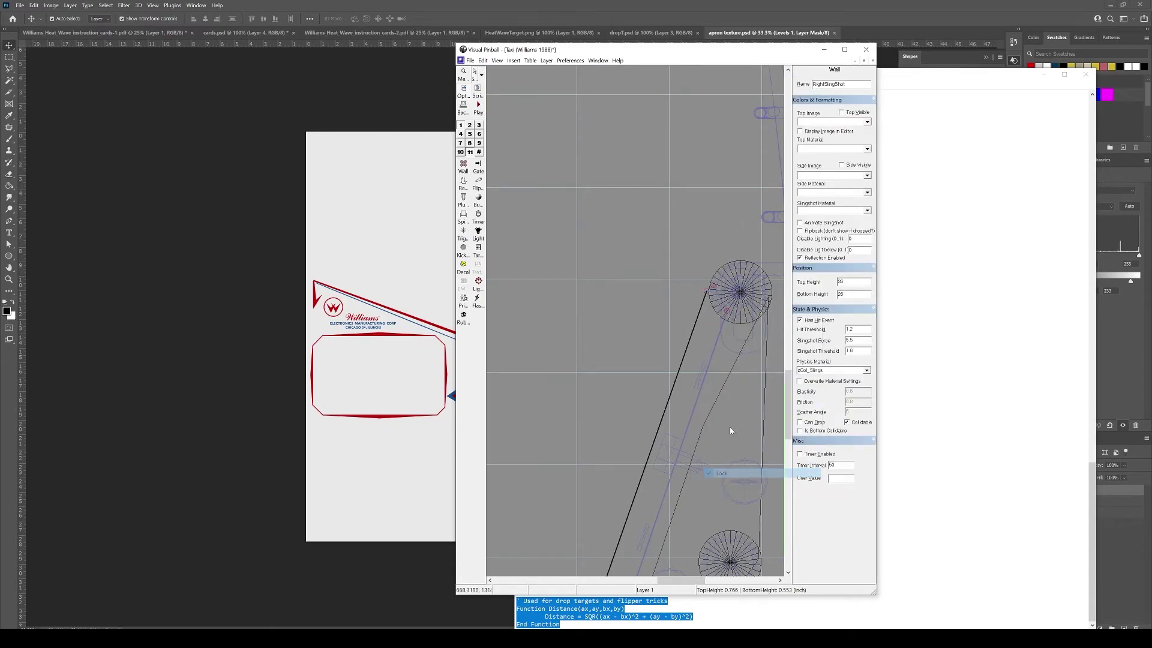
Move the right slingshot wall's upper outer control point down along its edge, clear of the rubber corner post, to about X 667
{"action": "left_click", "coordinate": [706, 293]}
{"action": "left_click_drag", "start_coordinate": [708, 298], "coordinate": [701, 318]}
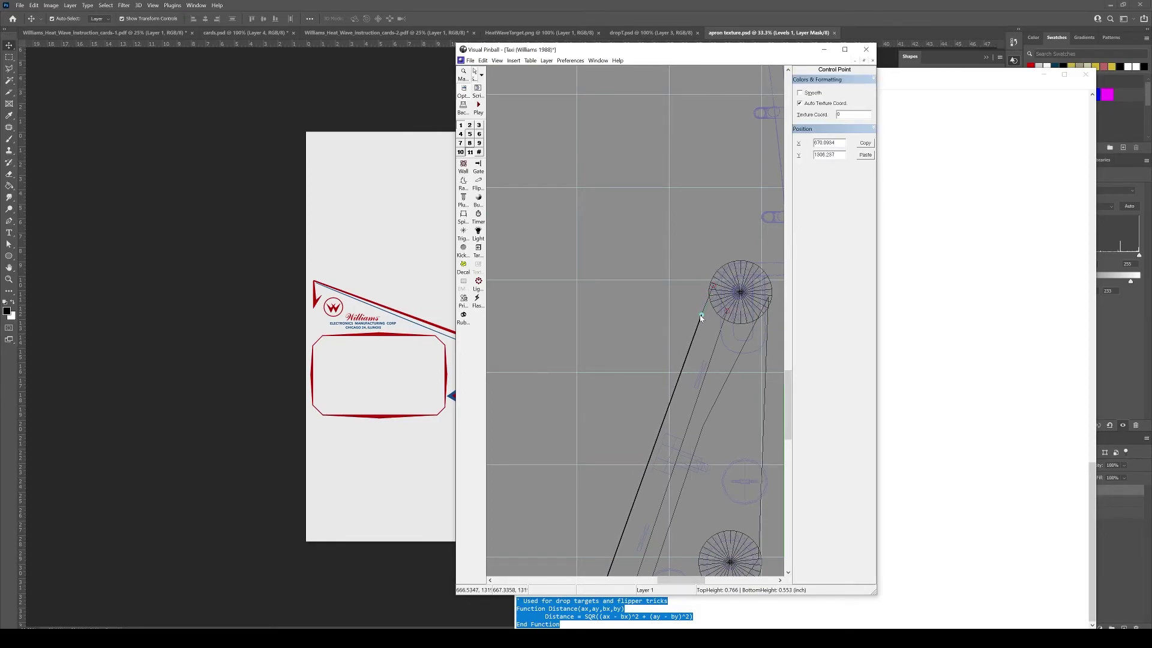
{"action": "left_click", "coordinate": [713, 289]}
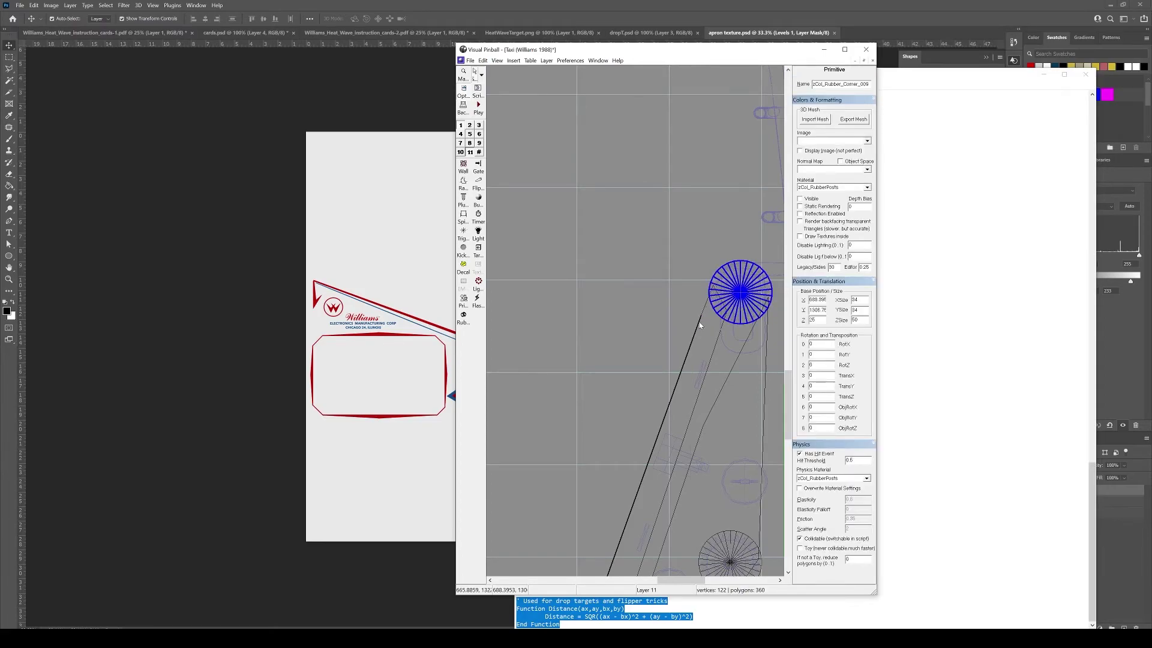
Move the right slingshot wall's lower outer control point up along its edge, clear of the lower rubber corner post
{"action": "scroll", "coordinate": [631, 382], "scroll_direction": "down", "scroll_amount": 3}
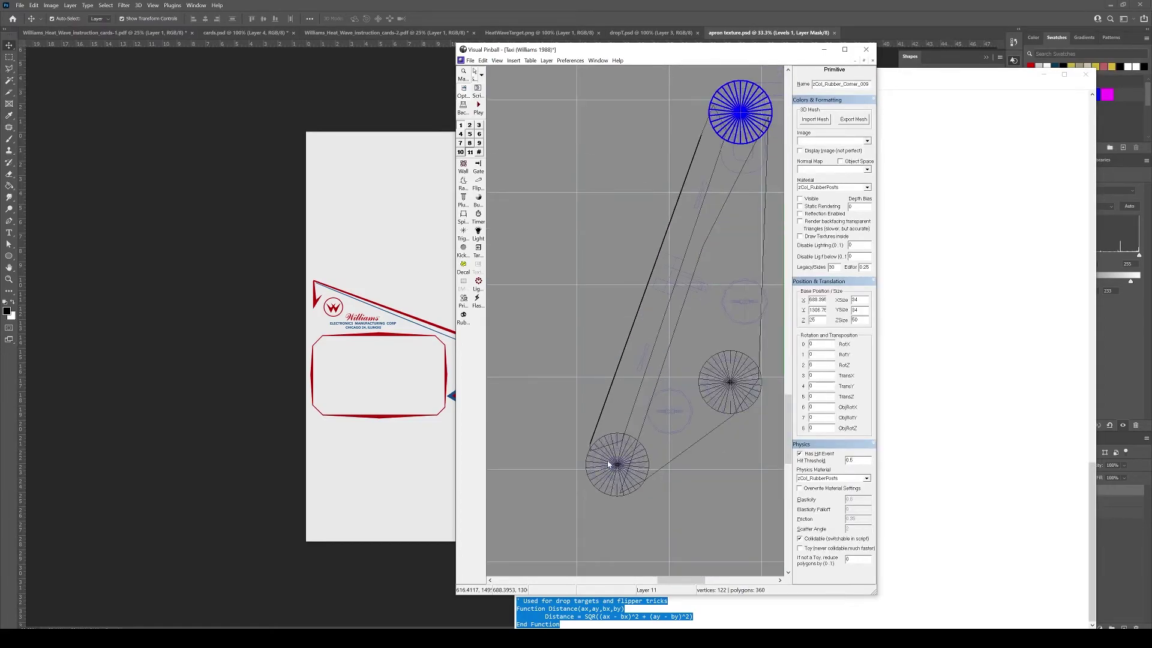
{"action": "left_click", "coordinate": [585, 452]}
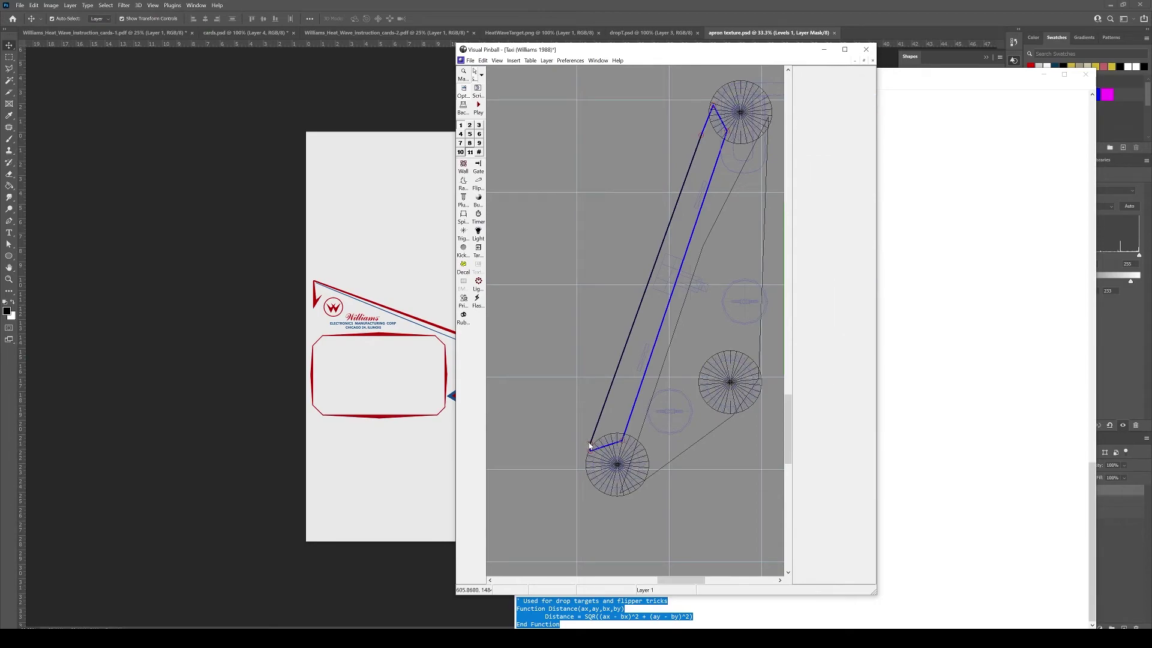
{"action": "left_click", "coordinate": [590, 446]}
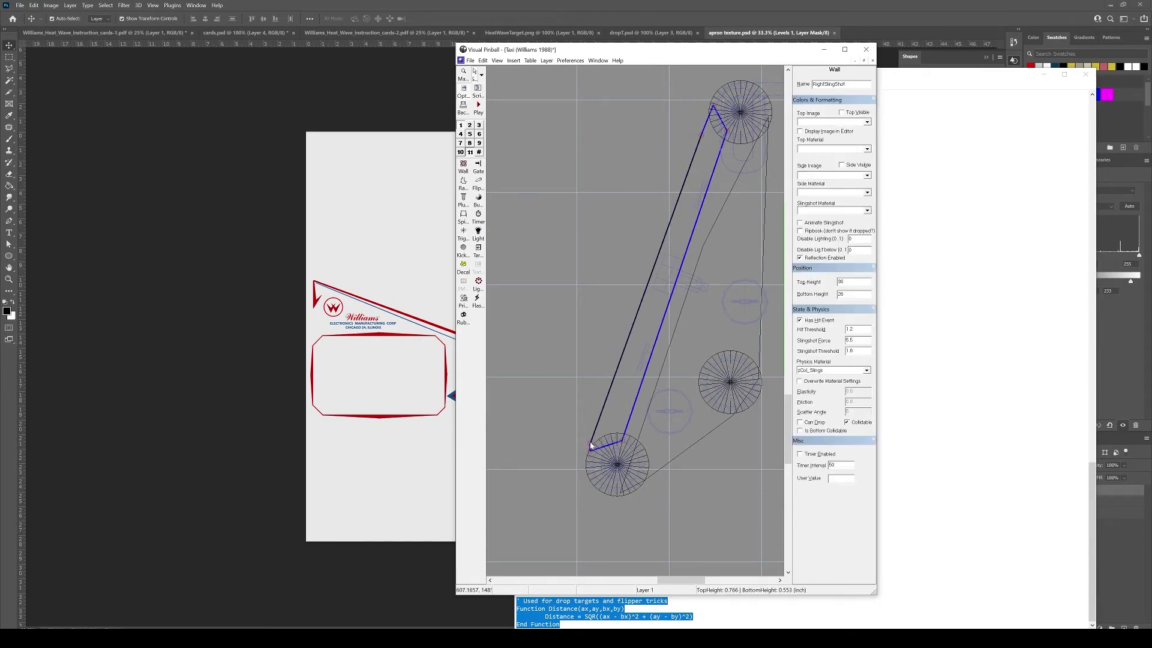
{"action": "left_click_drag", "start_coordinate": [590, 446], "coordinate": [601, 419]}
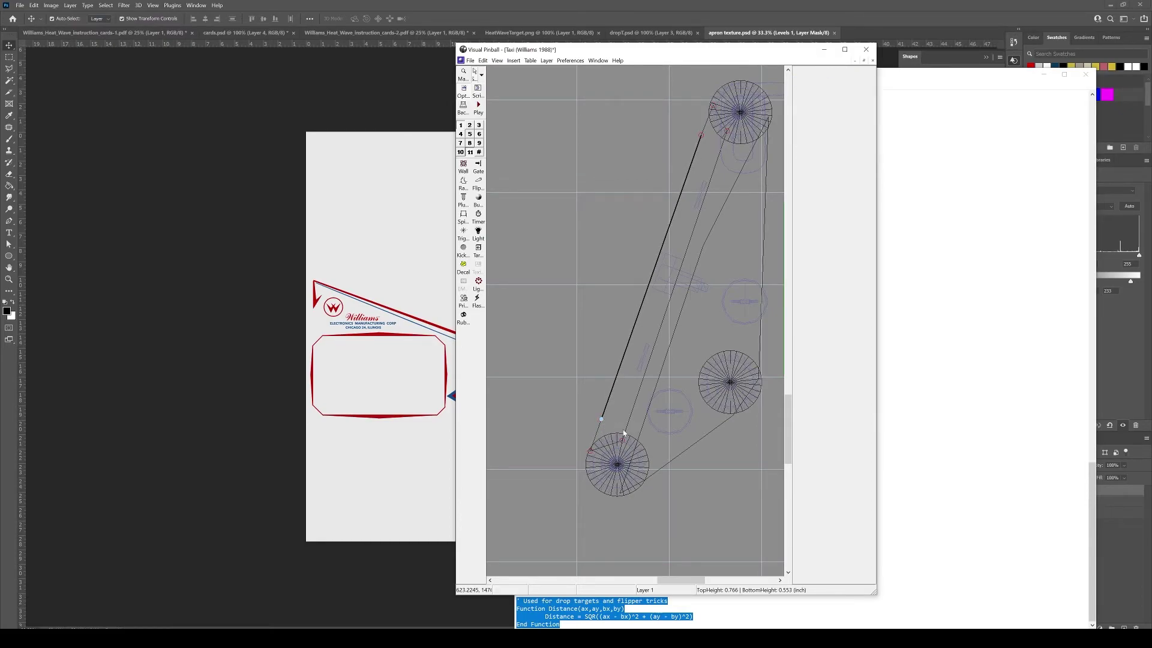
{"action": "left_click", "coordinate": [625, 429]}
{"action": "scroll", "coordinate": [625, 427], "scroll_direction": "down", "scroll_amount": 2}
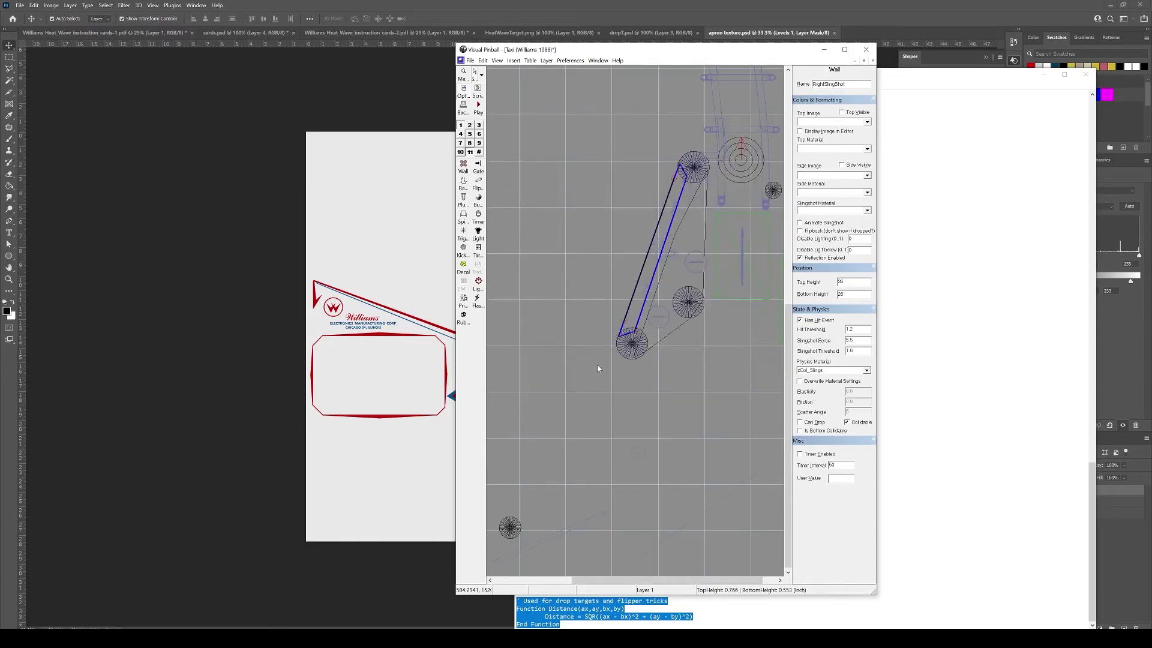
Set the RGate gate's Elasticity to 0.625 and adjust its Friction
{"action": "scroll", "coordinate": [596, 296], "scroll_direction": "down", "scroll_amount": 2}
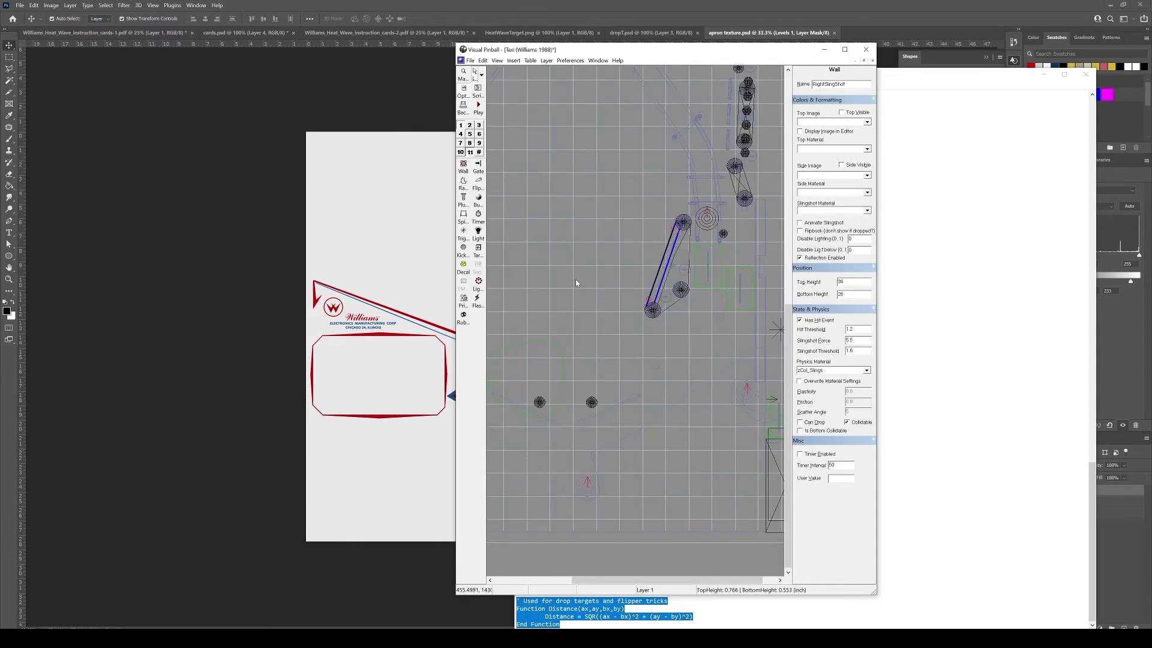
{"action": "scroll", "coordinate": [588, 298], "scroll_direction": "up", "scroll_amount": 1}
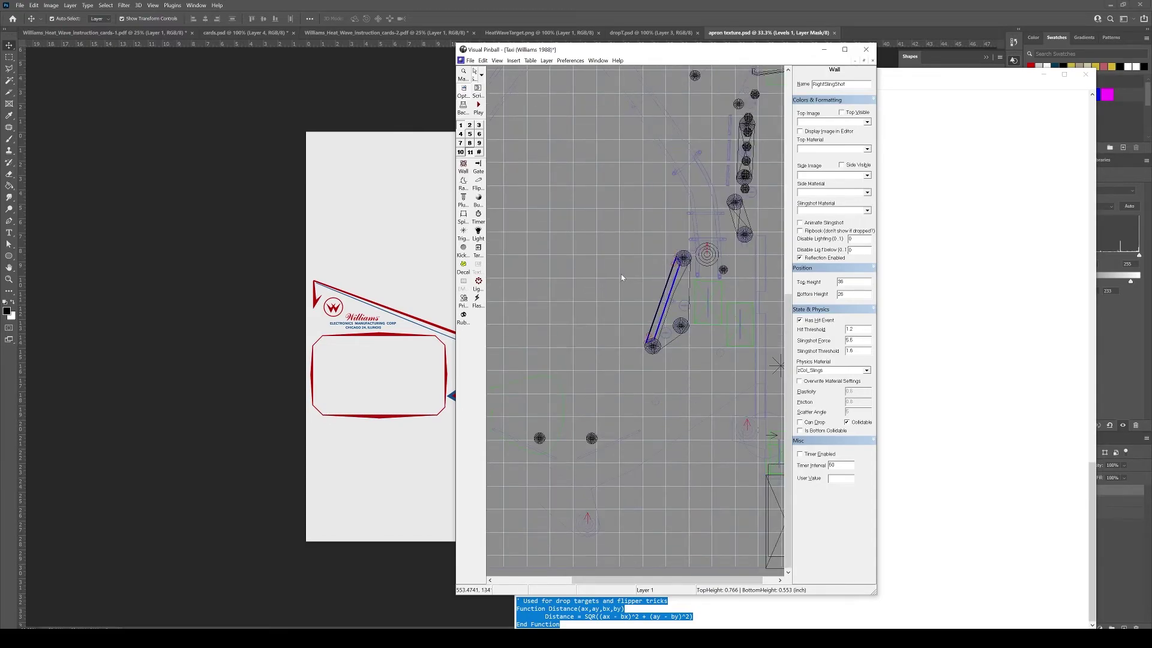
{"action": "scroll", "coordinate": [718, 414], "scroll_direction": "up", "scroll_amount": 1}
{"action": "scroll", "coordinate": [717, 413], "scroll_direction": "up", "scroll_amount": 1}
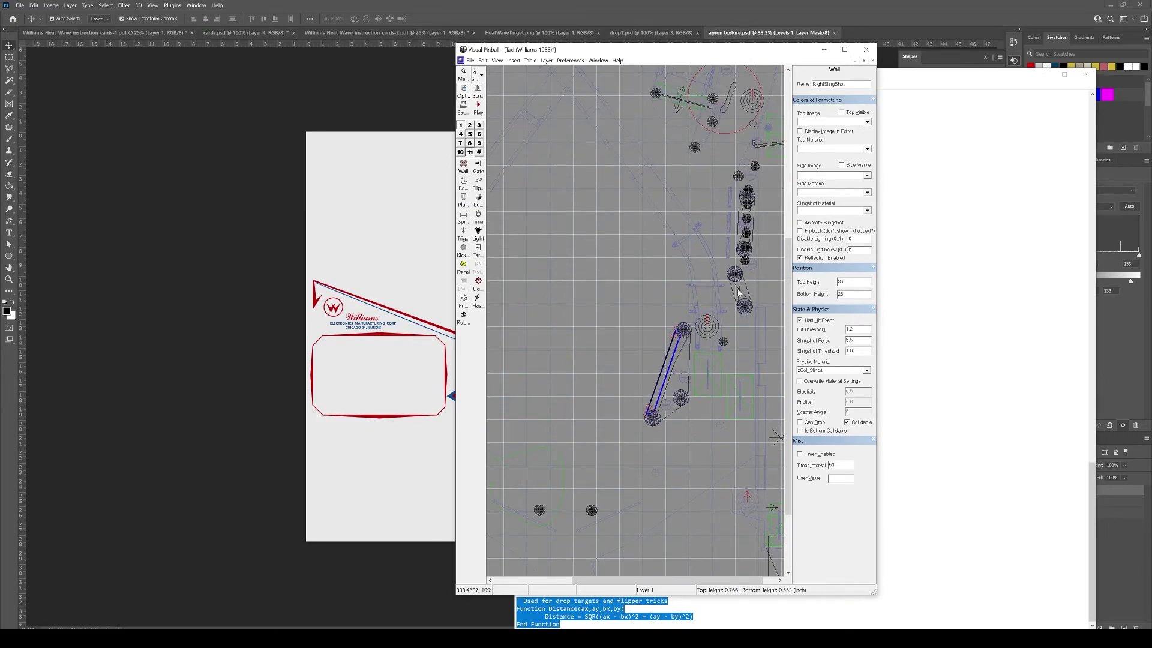
{"action": "scroll", "coordinate": [765, 485], "scroll_direction": "up", "scroll_amount": 1}
{"action": "left_click", "coordinate": [776, 191]}
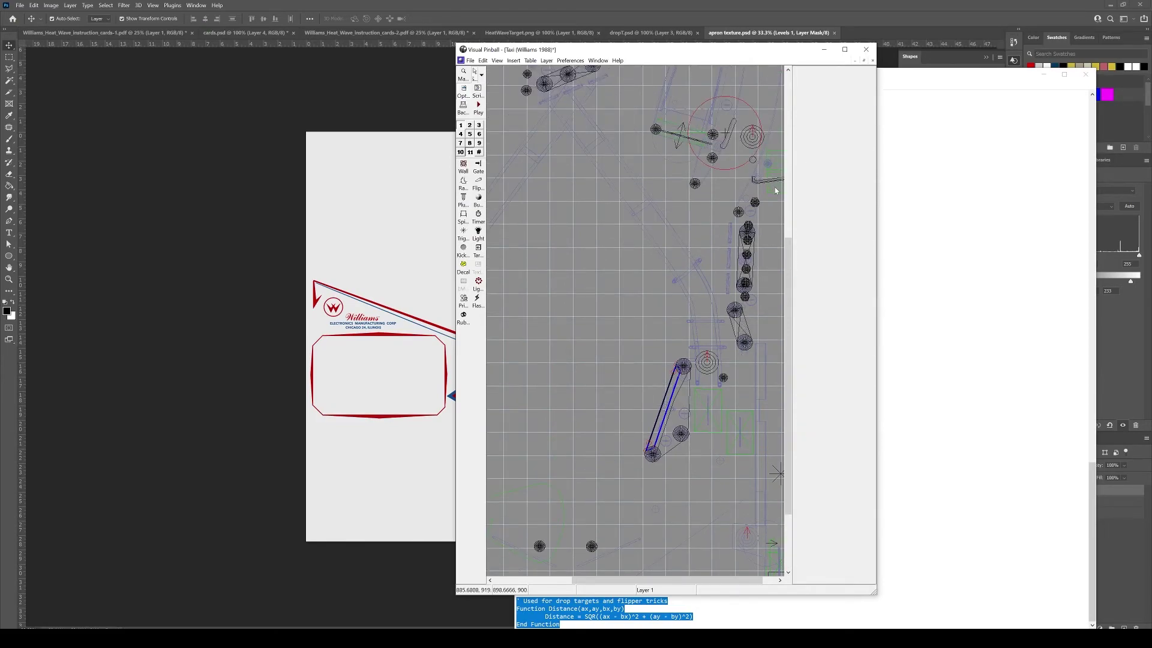
{"action": "left_click", "coordinate": [773, 163]}
{"action": "scroll", "coordinate": [769, 163], "scroll_direction": "down", "scroll_amount": 3}
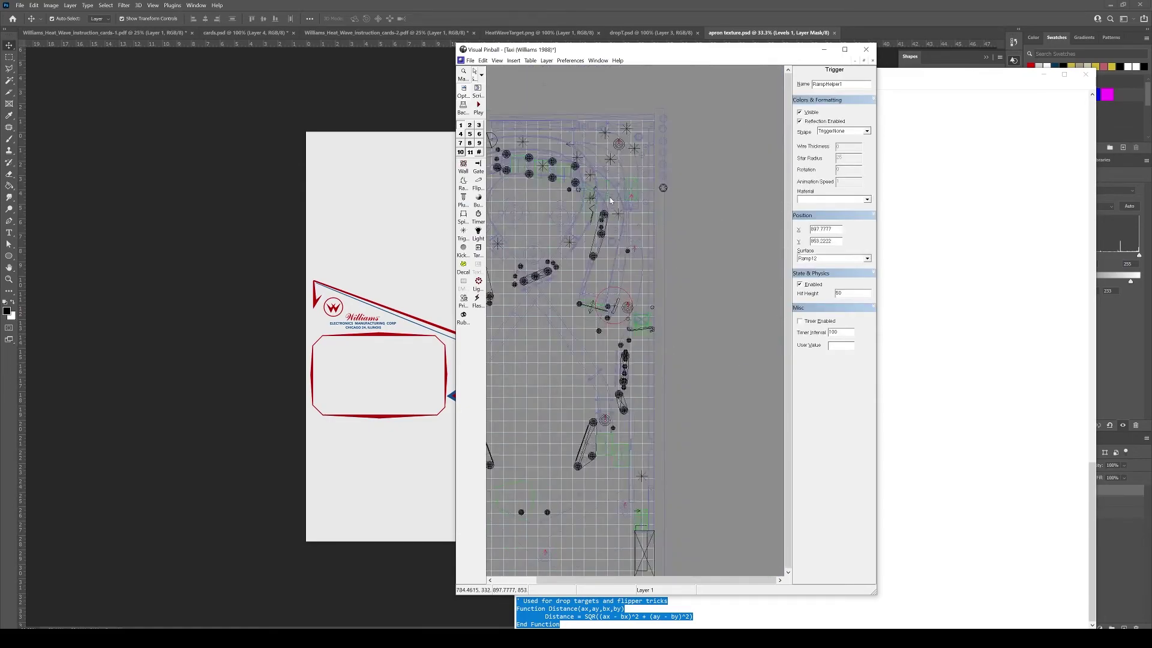
{"action": "left_click", "coordinate": [591, 306]}
{"action": "scroll", "coordinate": [589, 308], "scroll_direction": "up", "scroll_amount": 2}
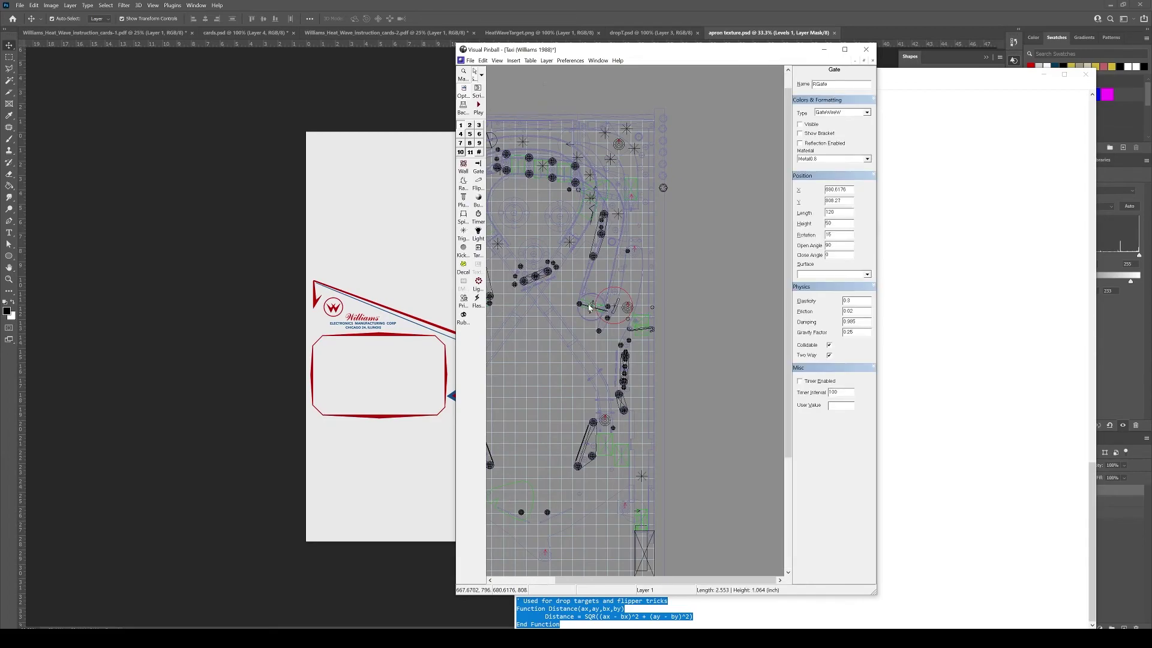
{"action": "scroll", "coordinate": [631, 315], "scroll_direction": "up", "scroll_amount": 1}
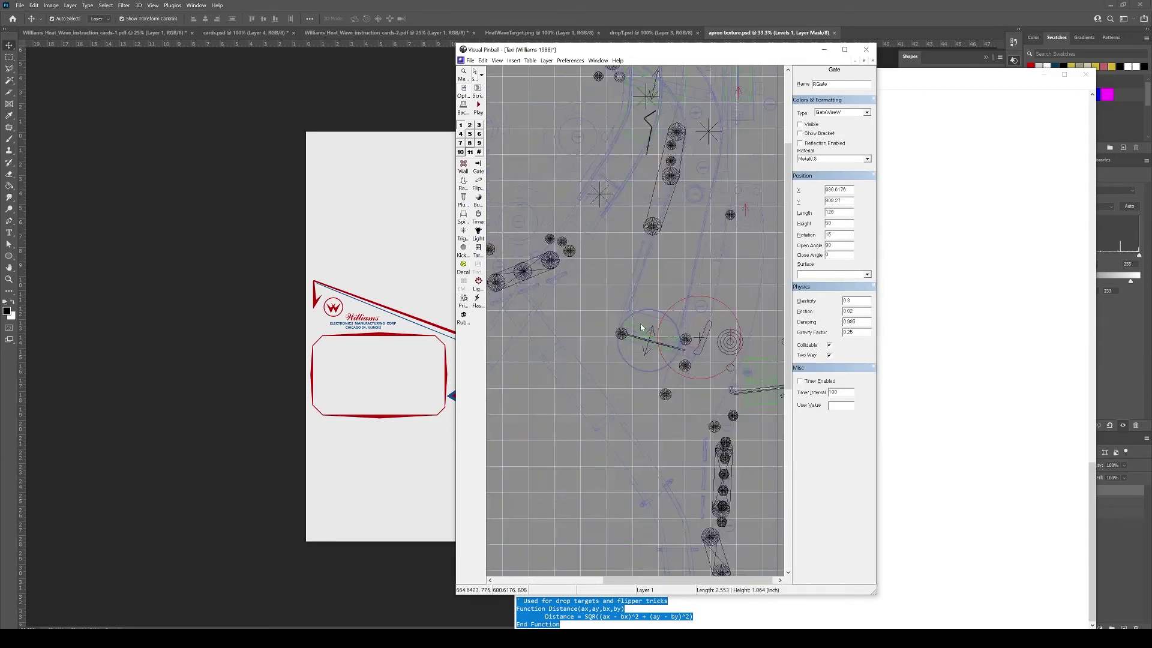
{"action": "left_click", "coordinate": [851, 301]}
{"action": "type", "text": "82"}
{"action": "type", "text": "3"}
Turn off the Legacy option on the TopHole kicker and set its Radius to 18
{"action": "scroll", "coordinate": [590, 346], "scroll_direction": "down", "scroll_amount": 3}
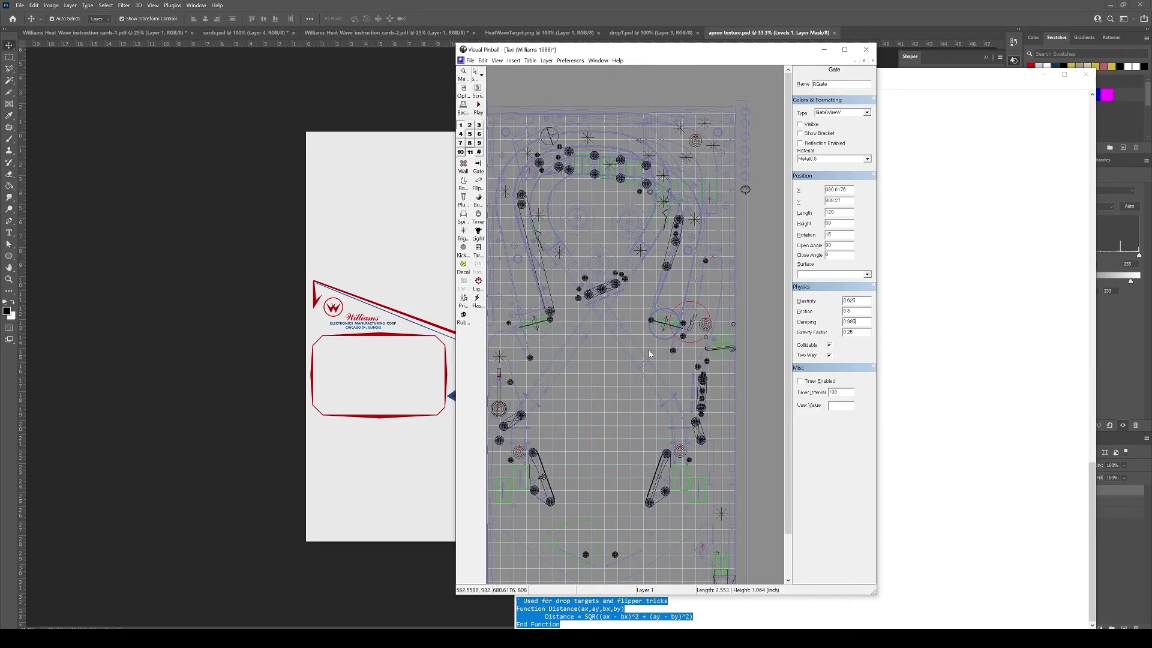
{"action": "left_click", "coordinate": [706, 326]}
{"action": "left_click", "coordinate": [712, 261]}
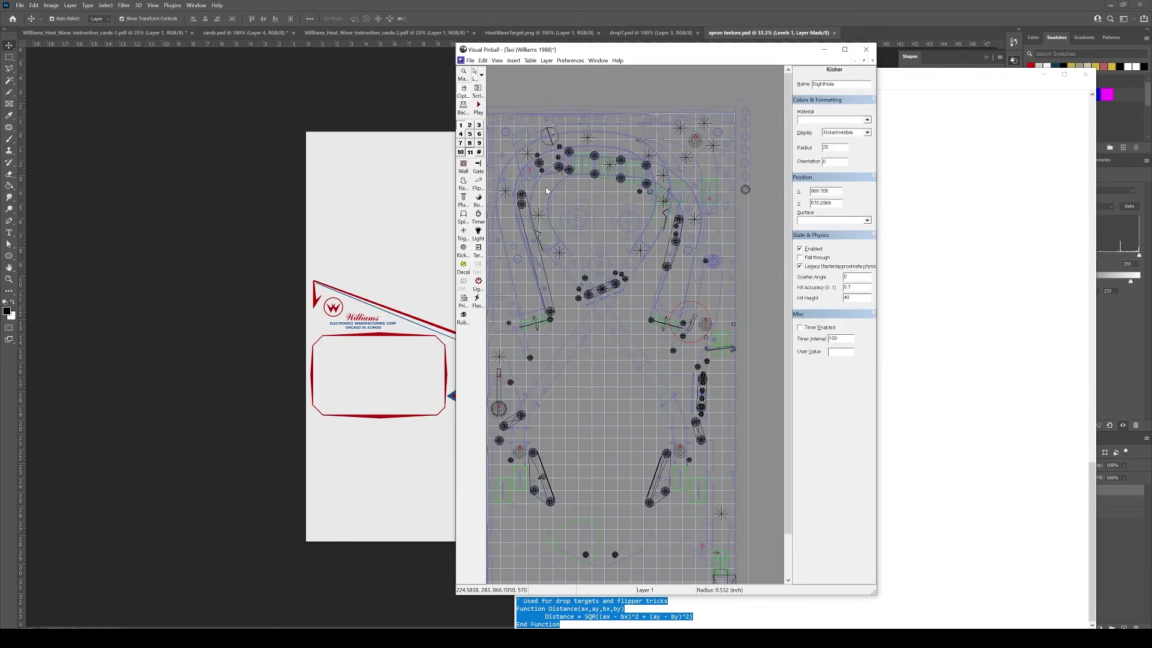
{"action": "scroll", "coordinate": [537, 180], "scroll_direction": "up", "scroll_amount": 1}
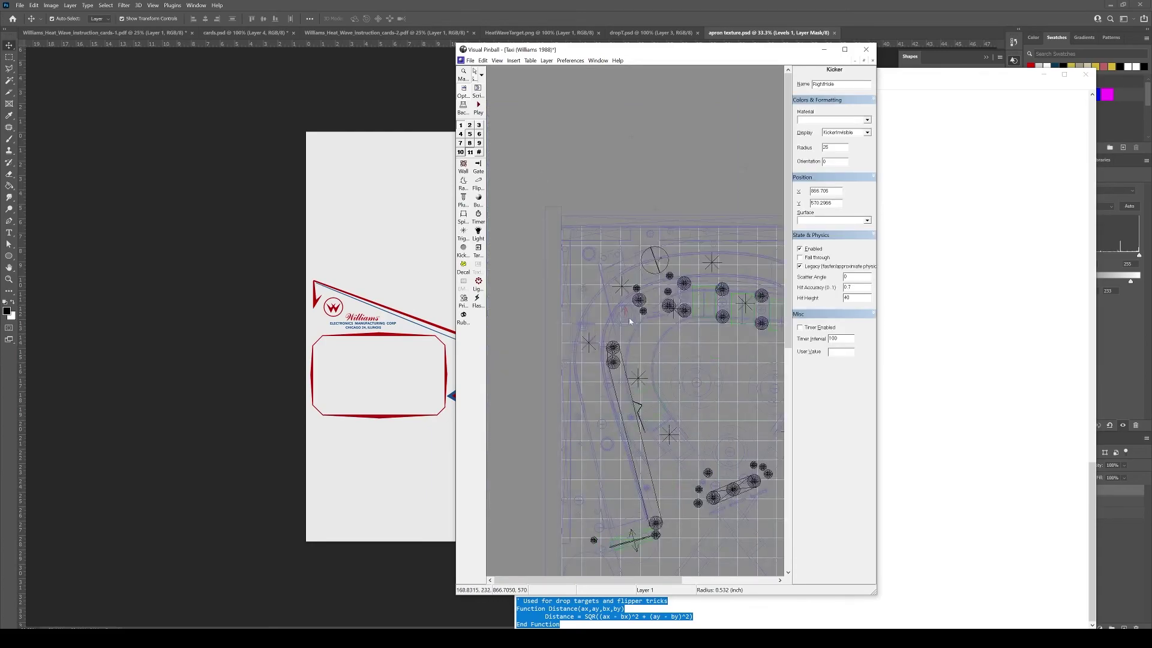
{"action": "scroll", "coordinate": [625, 309], "scroll_direction": "up", "scroll_amount": 1}
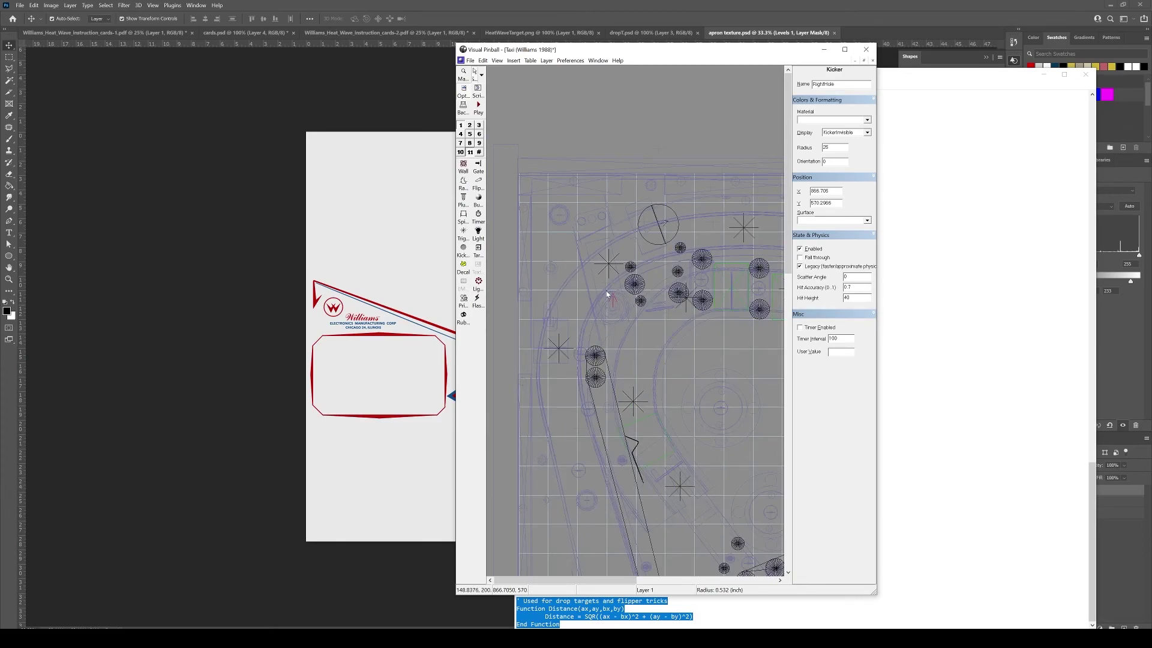
{"action": "left_click", "coordinate": [610, 315]}
{"action": "double_click", "coordinate": [826, 147]}
{"action": "left_click", "coordinate": [814, 266]}
{"action": "double_click", "coordinate": [827, 147]}
{"action": "type", "text": "18"}
{"action": "key", "text": "Tab"}
{"action": "scroll", "coordinate": [704, 388], "scroll_direction": "down", "scroll_amount": 2}
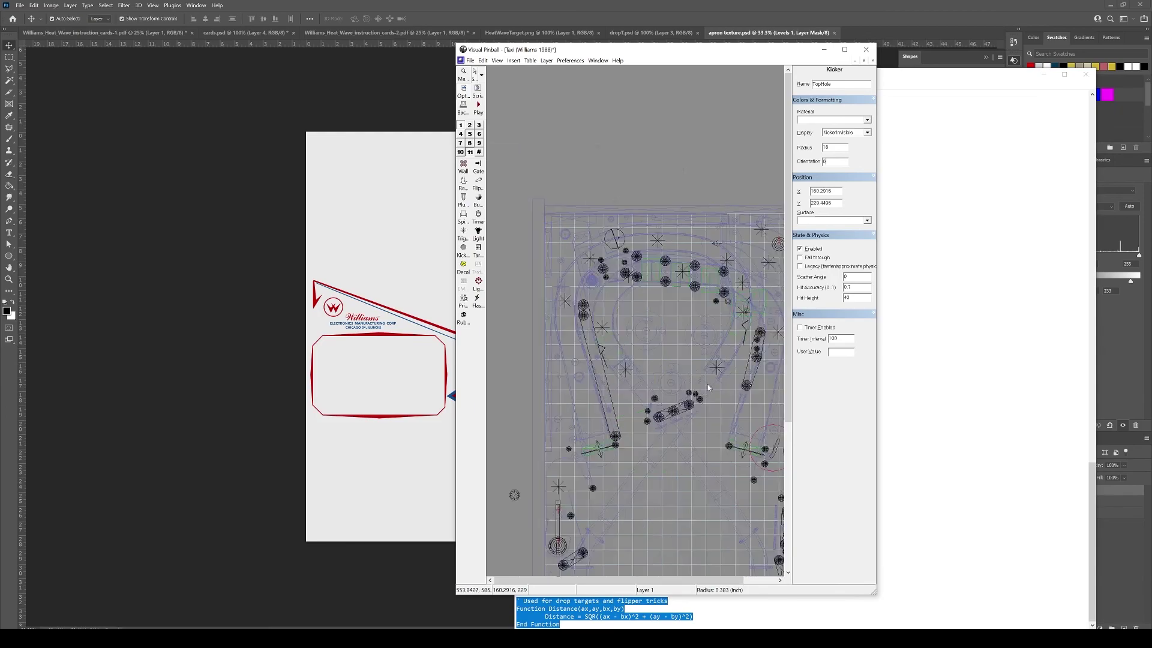
{"action": "scroll", "coordinate": [696, 406], "scroll_direction": "down", "scroll_amount": 4}
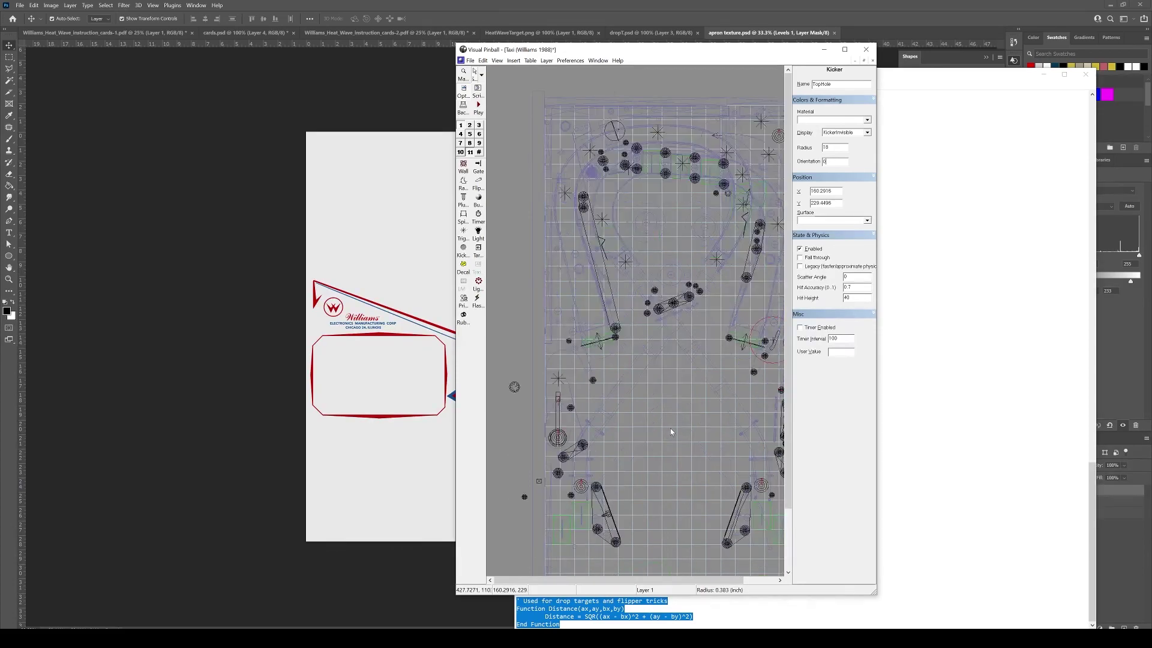
{"action": "scroll", "coordinate": [675, 421], "scroll_direction": "down", "scroll_amount": 1}
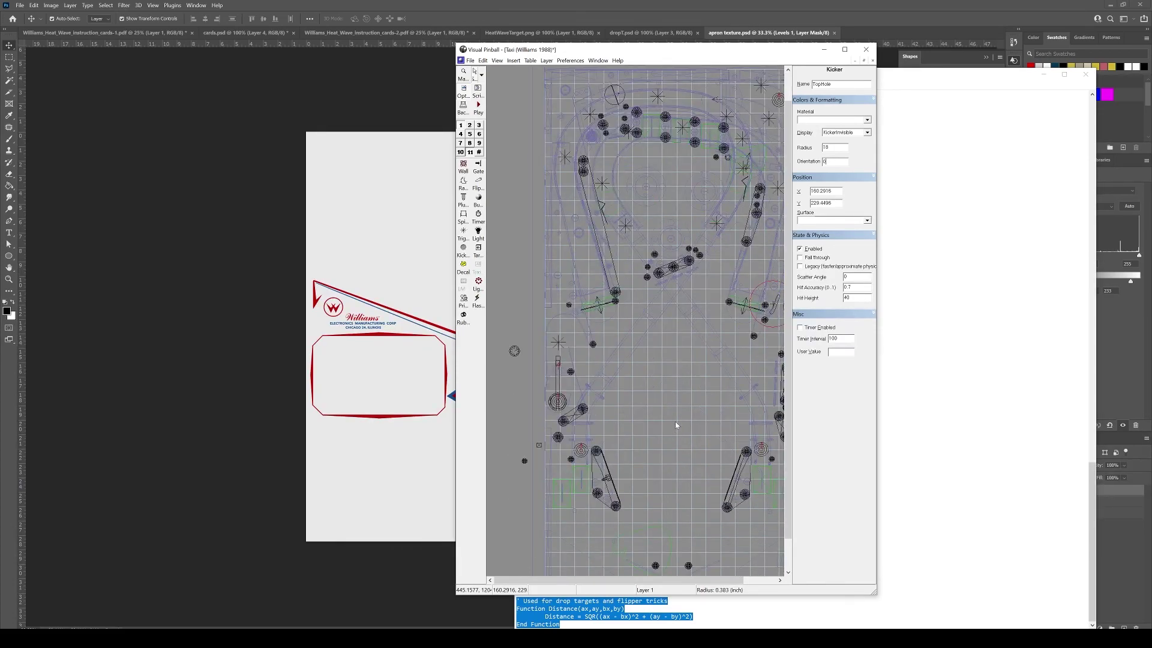
{"action": "scroll", "coordinate": [690, 407], "scroll_direction": "up", "scroll_amount": 1}
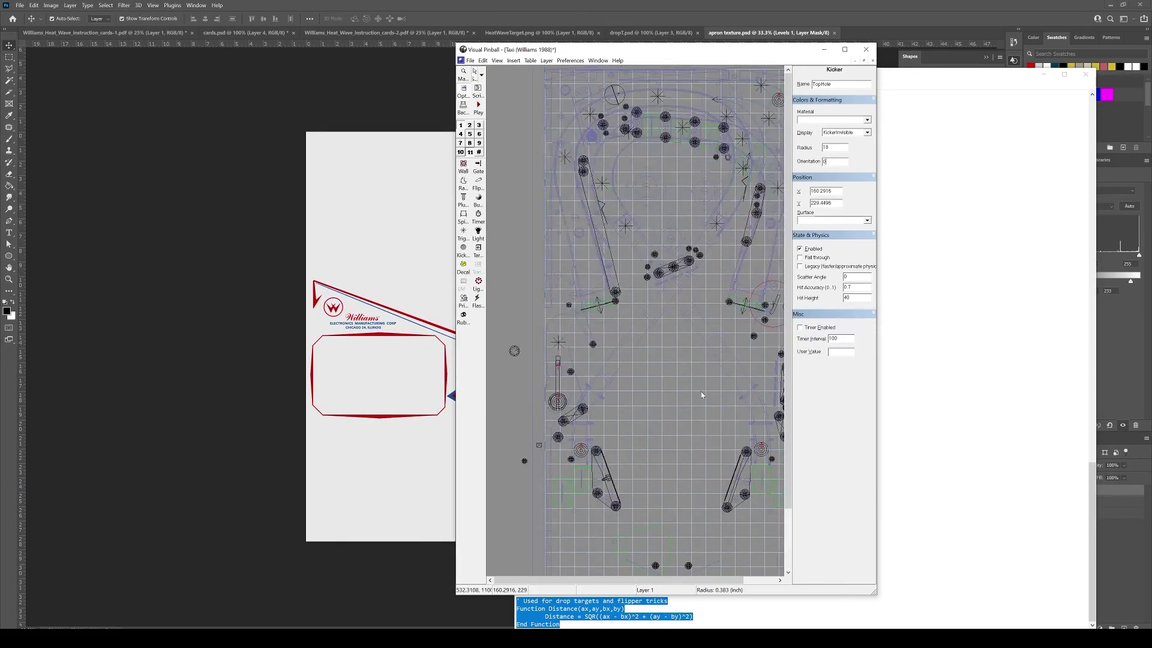